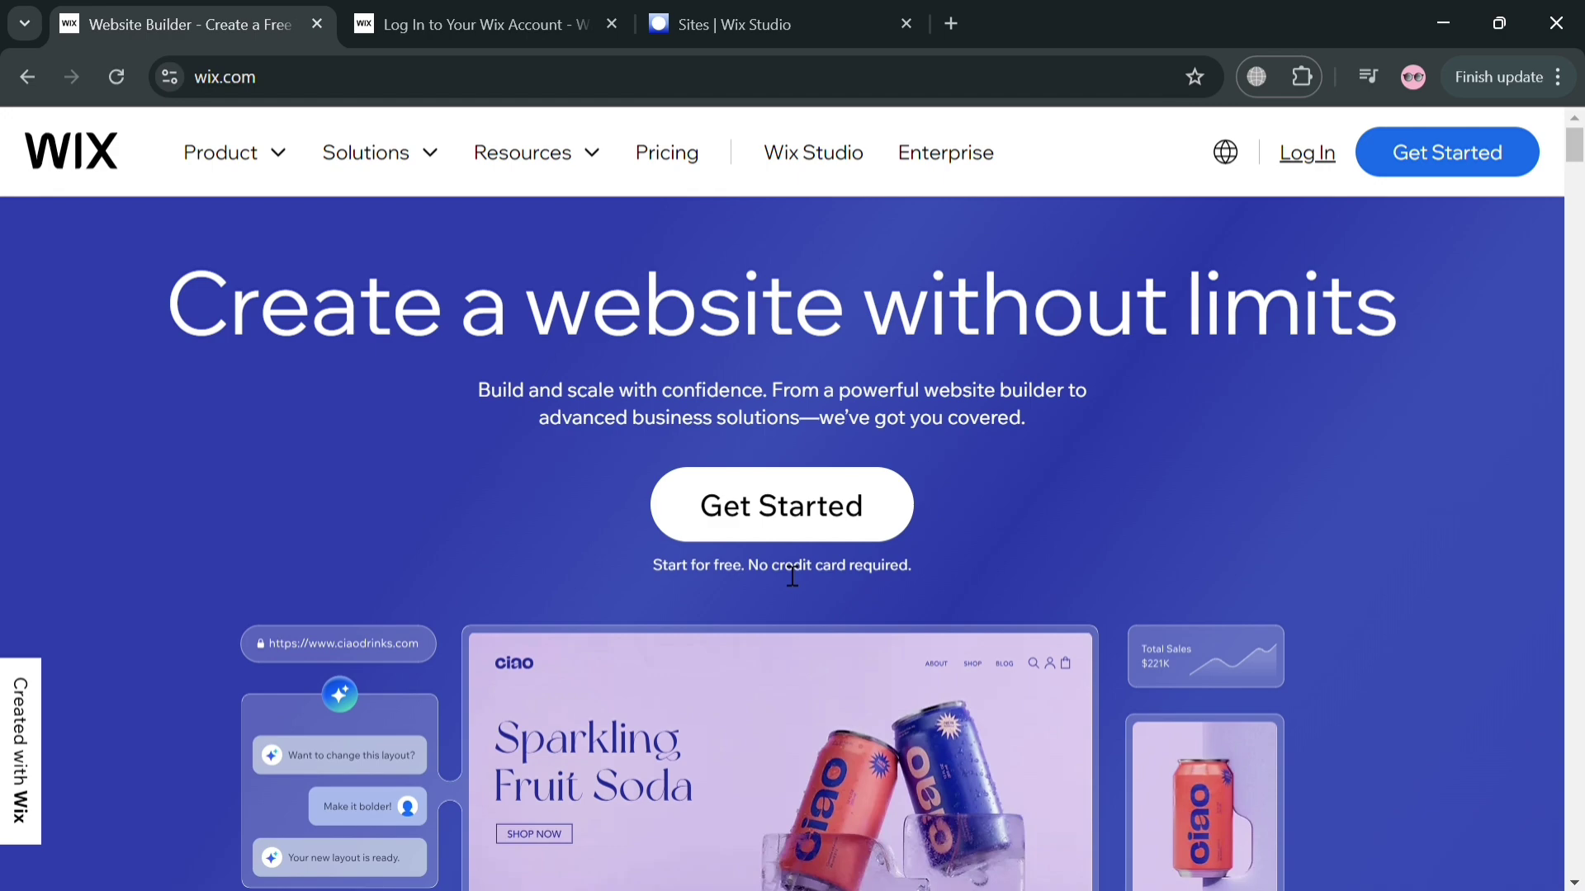
Scroll the Wix.com homepage and preview the Product, Solutions and Resources overviews.
{"action": "scroll", "coordinate": [963, 477], "scroll_direction": "down", "scroll_amount": 6}
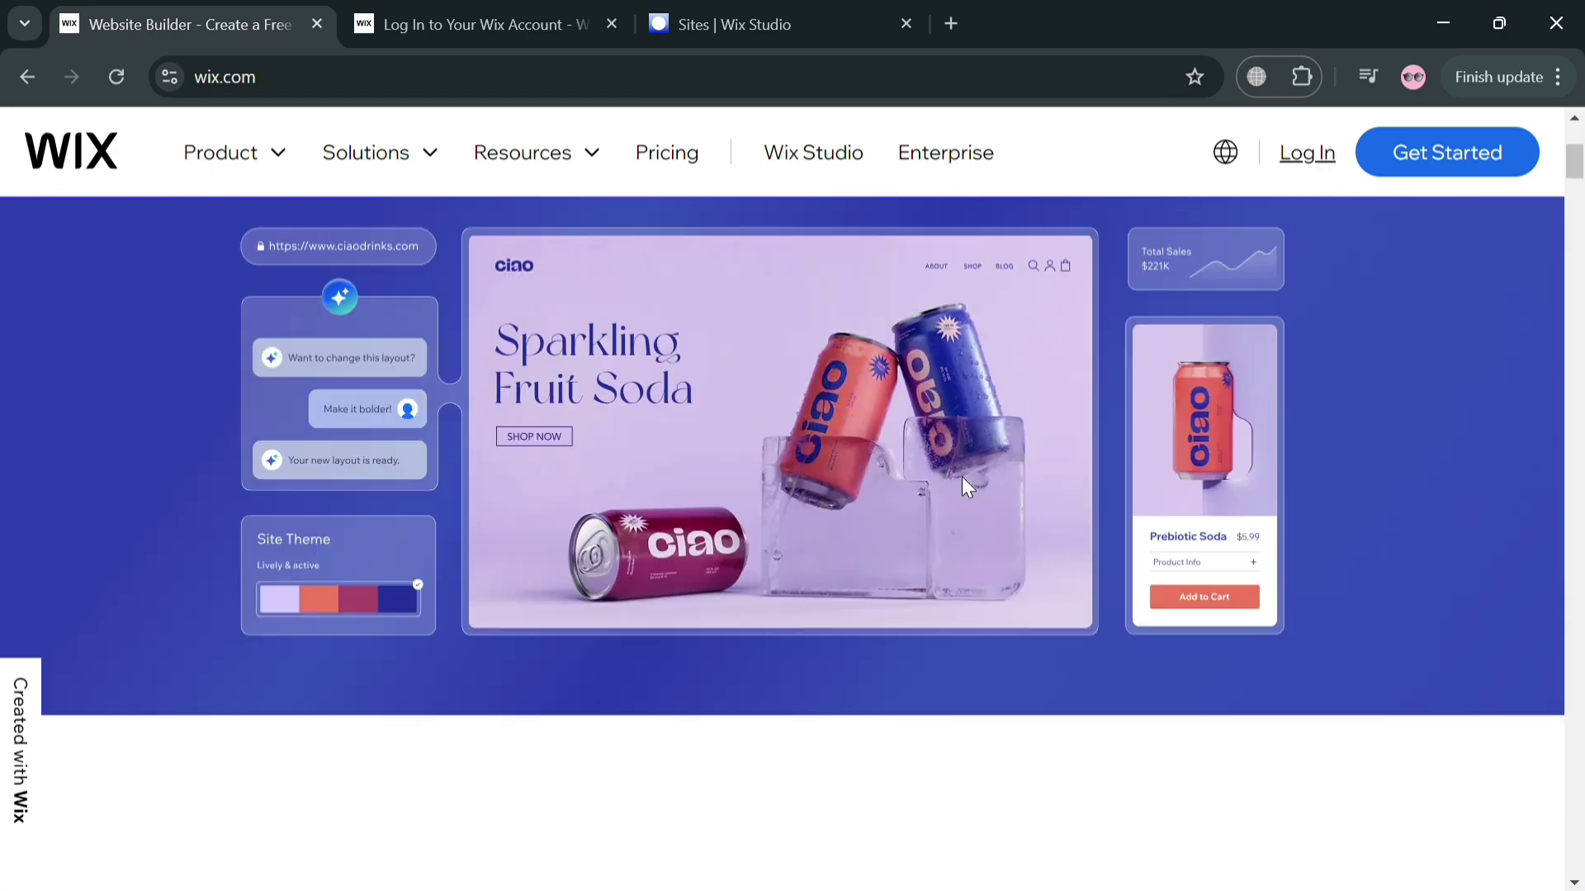
{"action": "scroll", "coordinate": [962, 481], "scroll_direction": "down", "scroll_amount": 20}
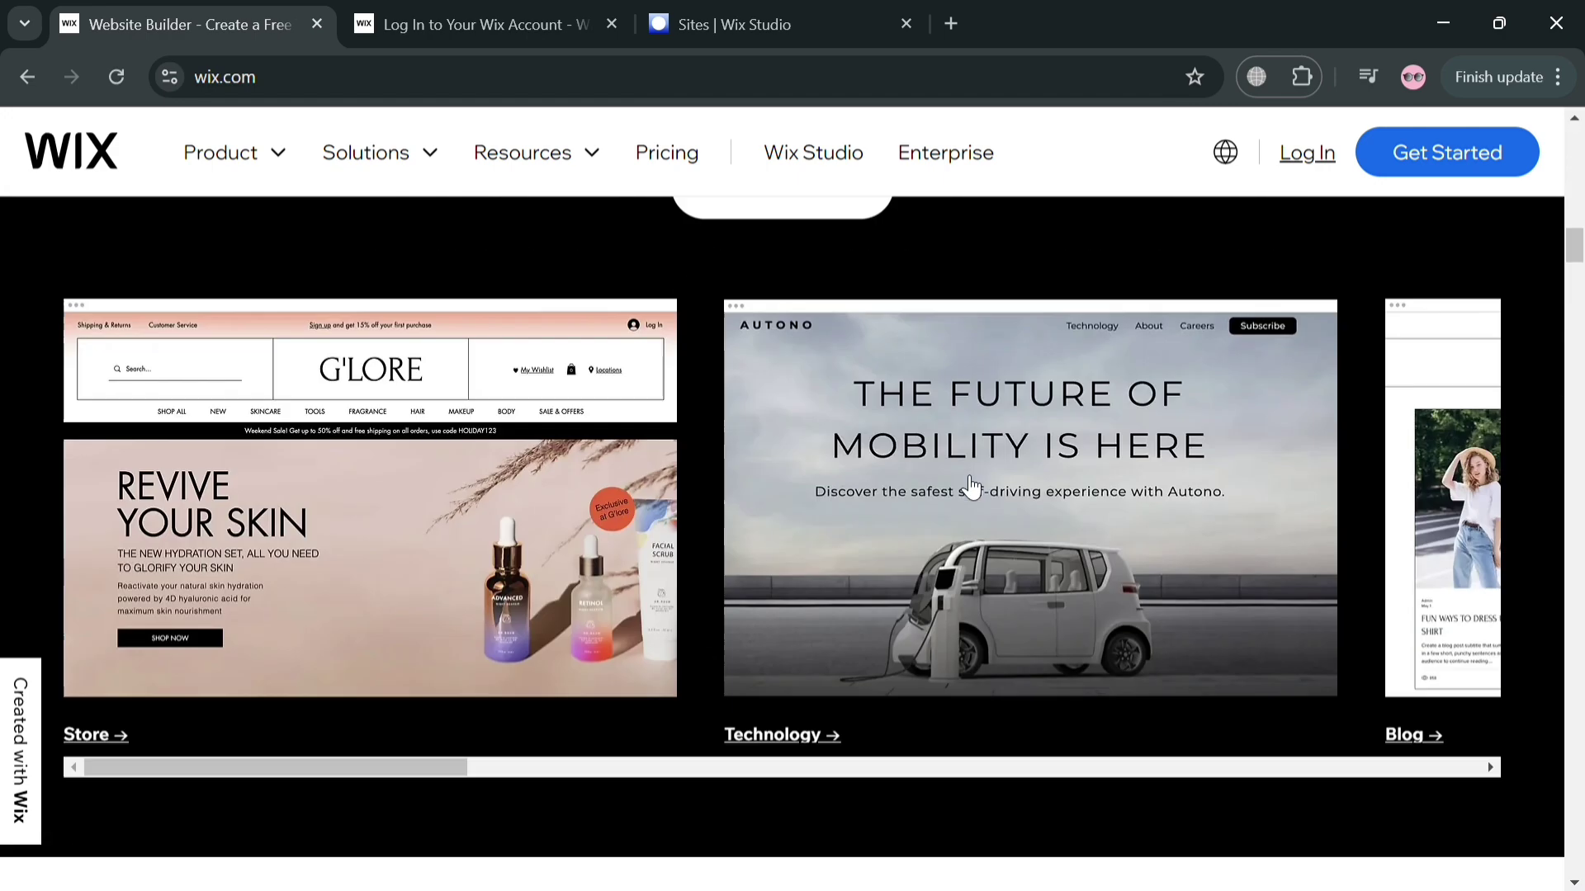
{"action": "scroll", "coordinate": [971, 487], "scroll_direction": "down", "scroll_amount": 20}
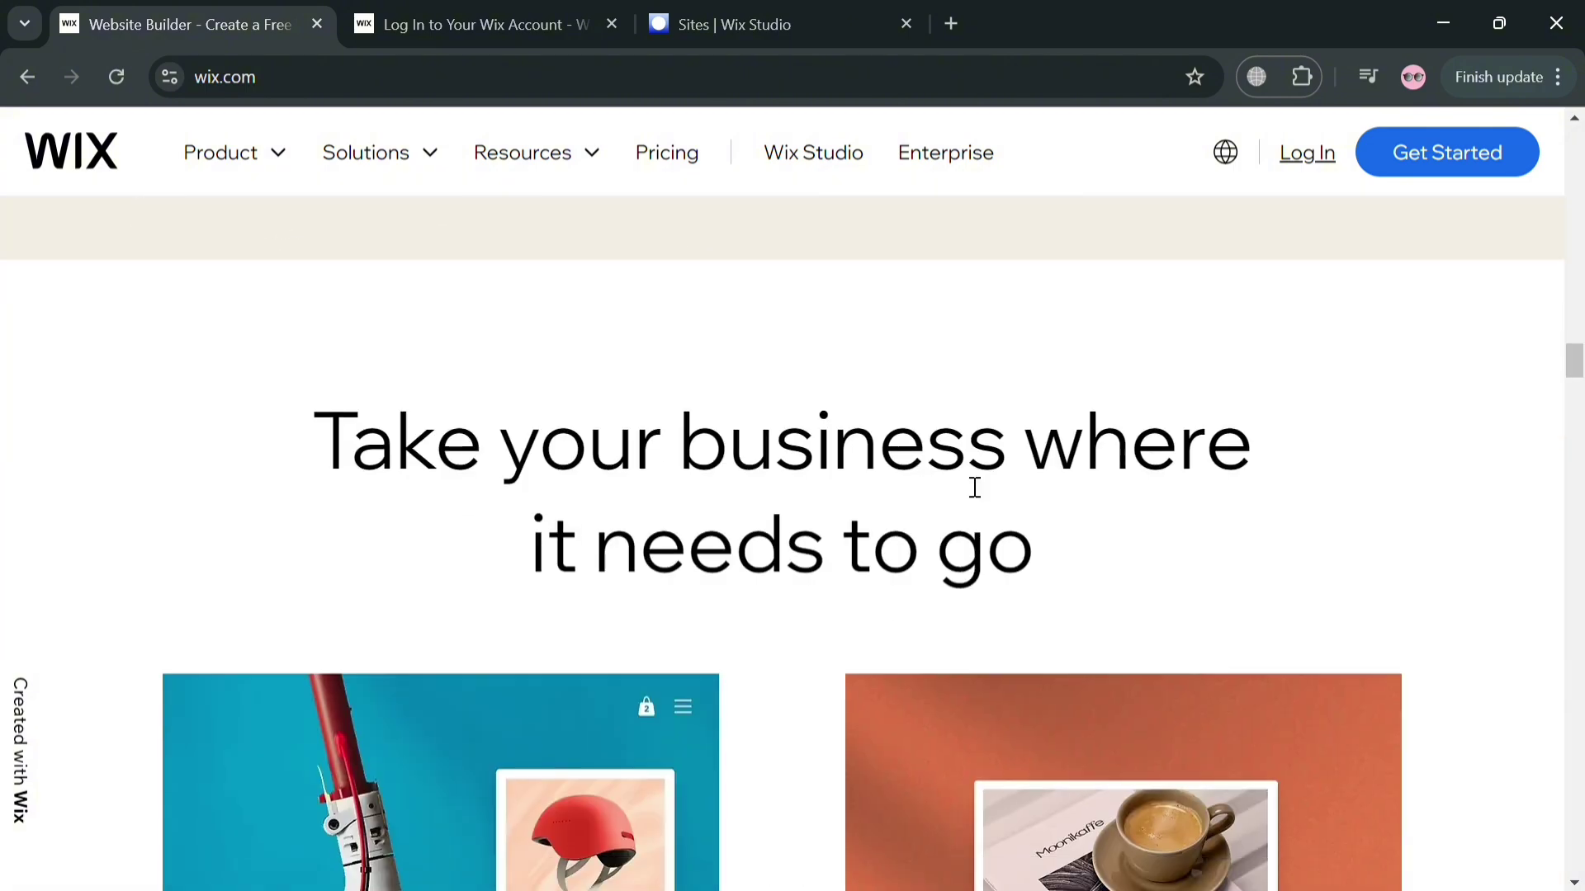
{"action": "scroll", "coordinate": [971, 487], "scroll_direction": "down", "scroll_amount": 20}
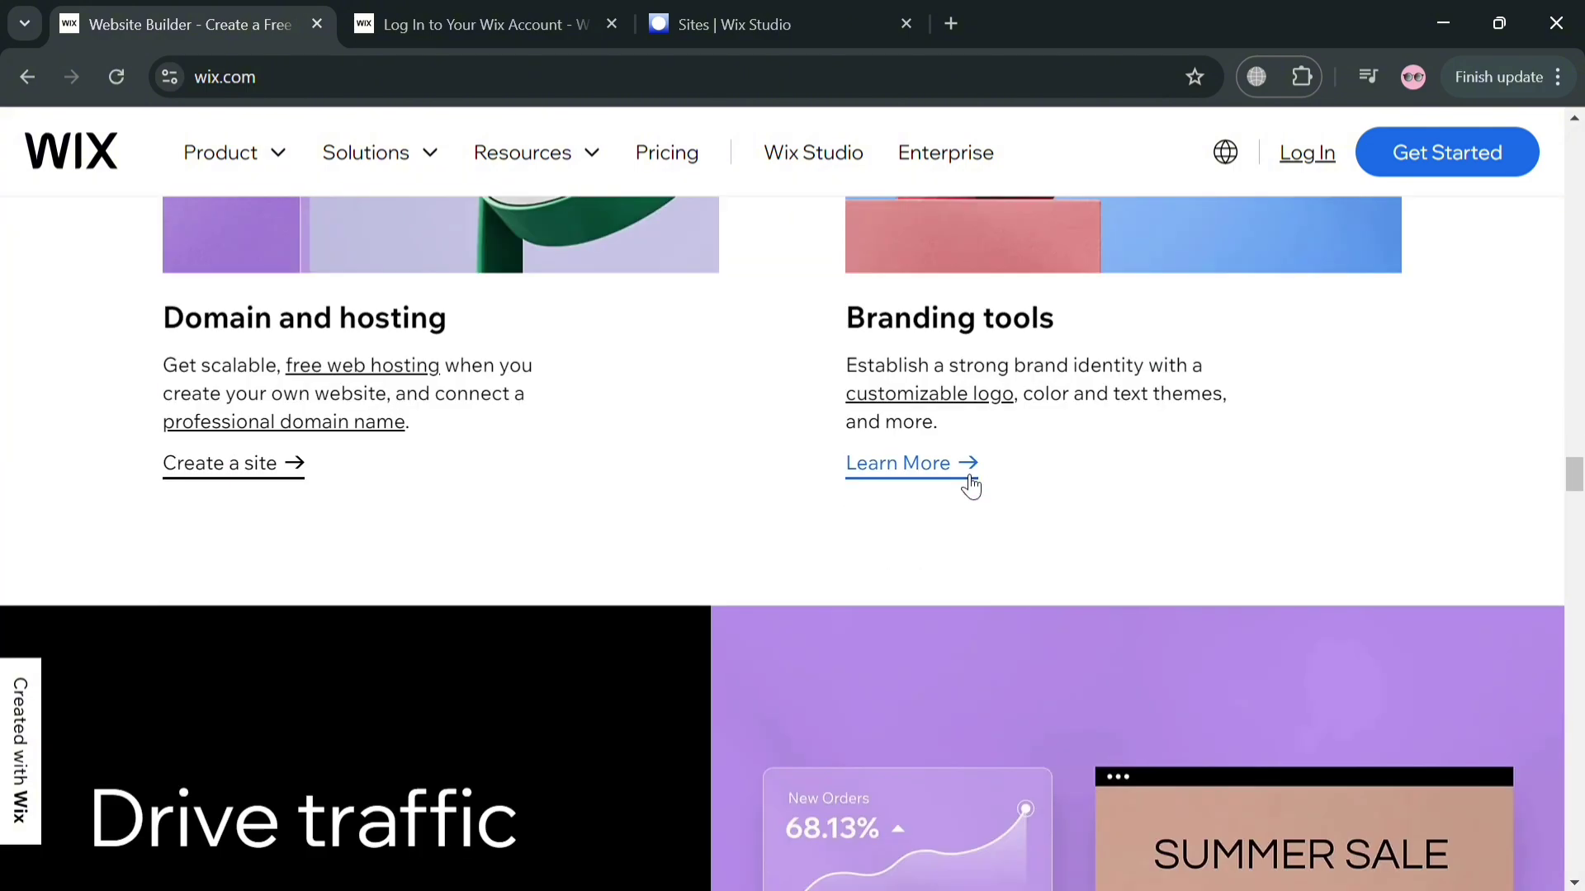
{"action": "scroll", "coordinate": [964, 490], "scroll_direction": "down", "scroll_amount": 20}
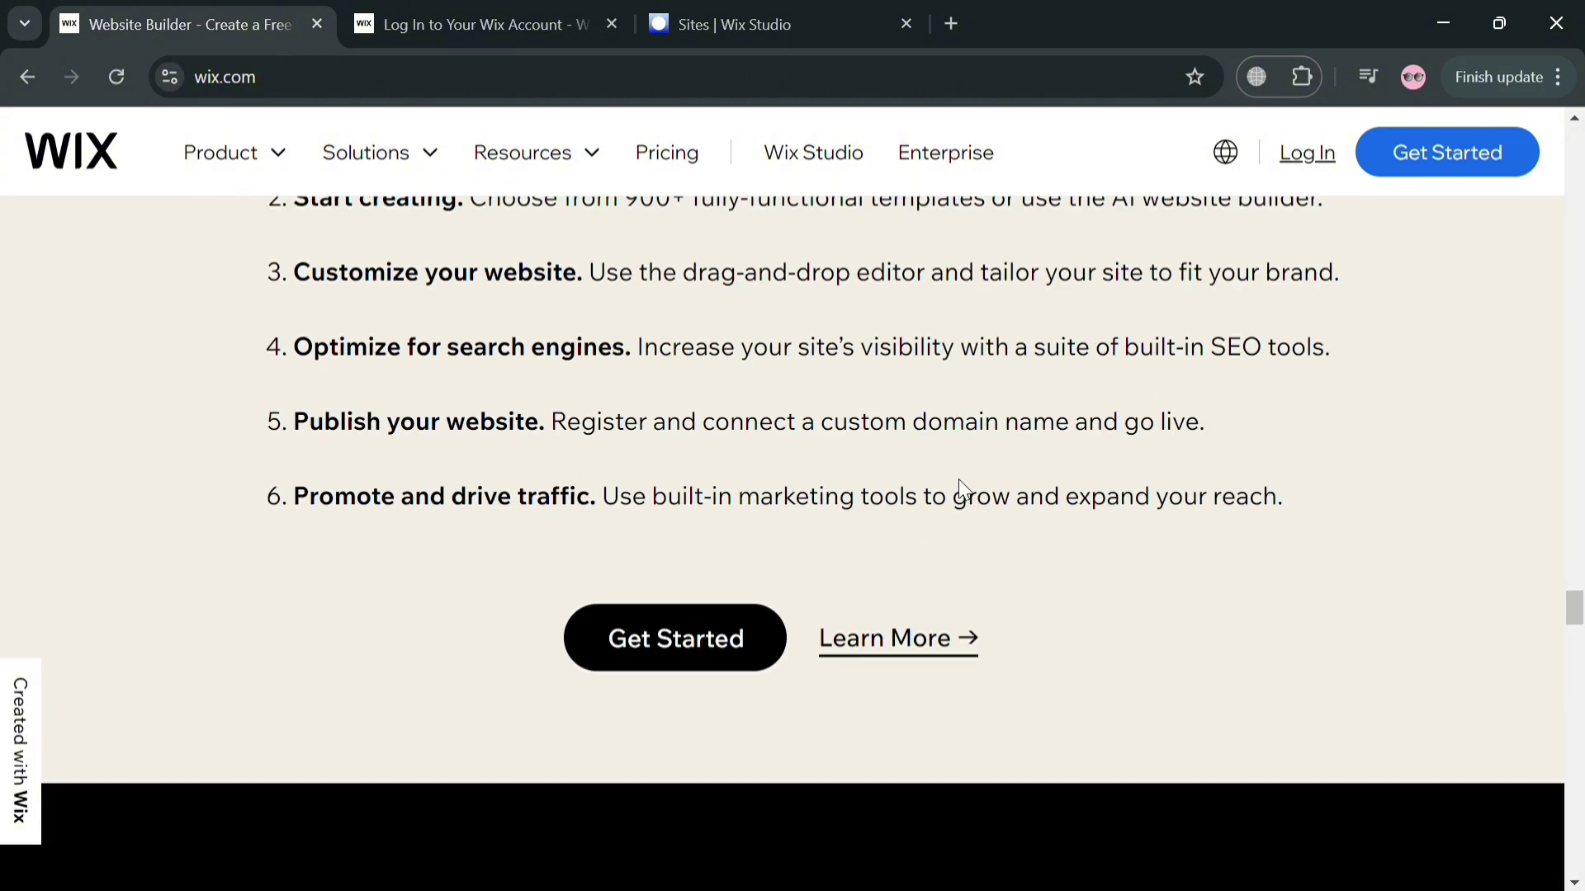
{"action": "scroll", "coordinate": [969, 496], "scroll_direction": "down", "scroll_amount": 10}
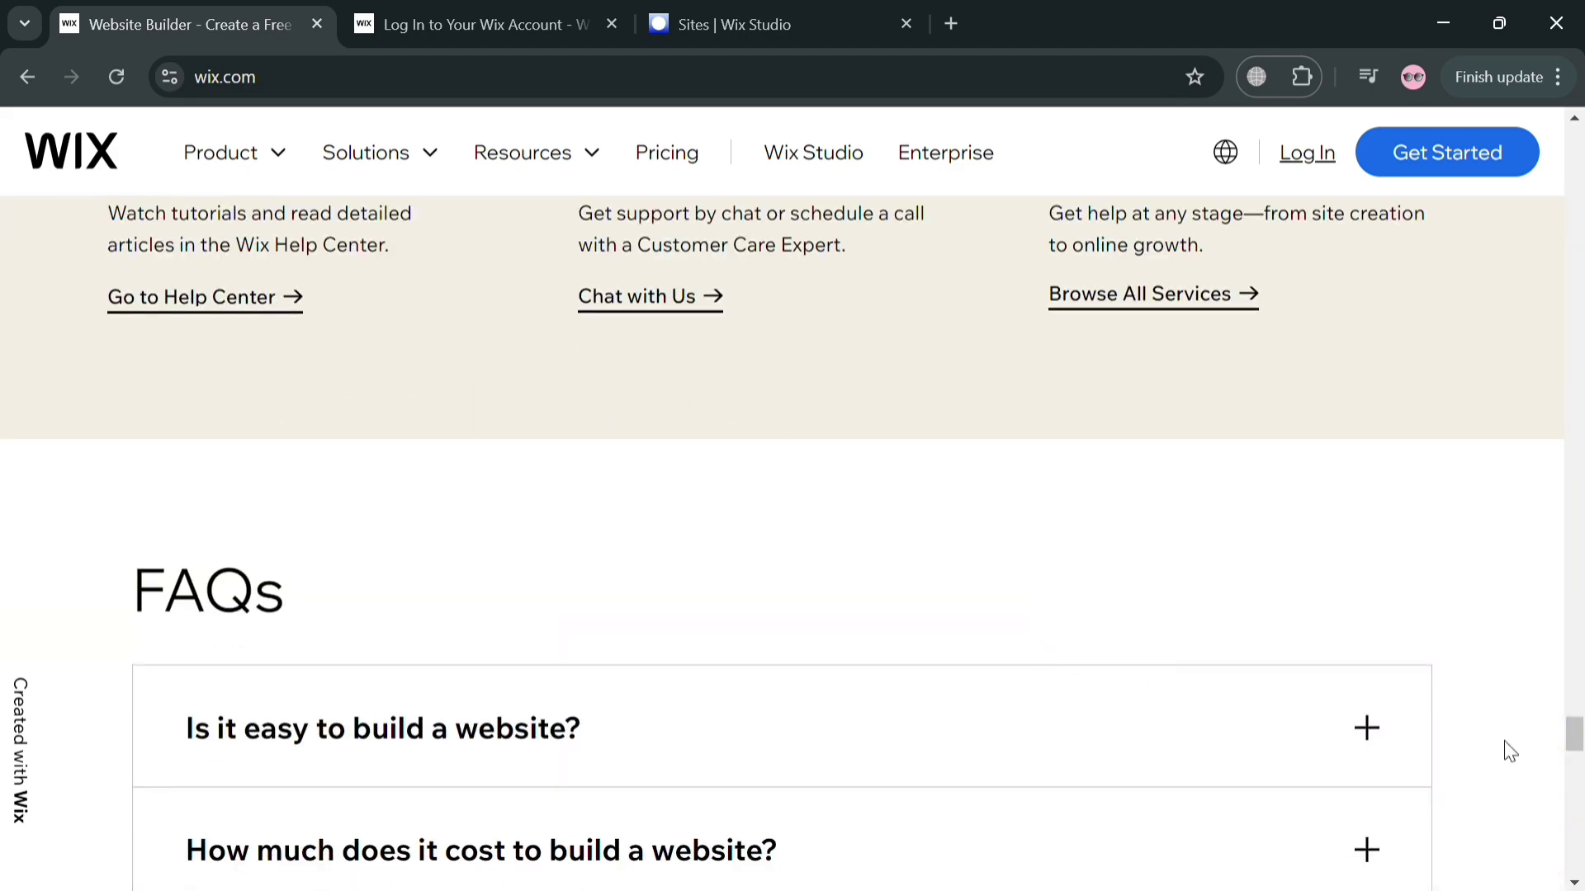
{"action": "left_click_drag", "start_coordinate": [1581, 747], "coordinate": [1533, 206]}
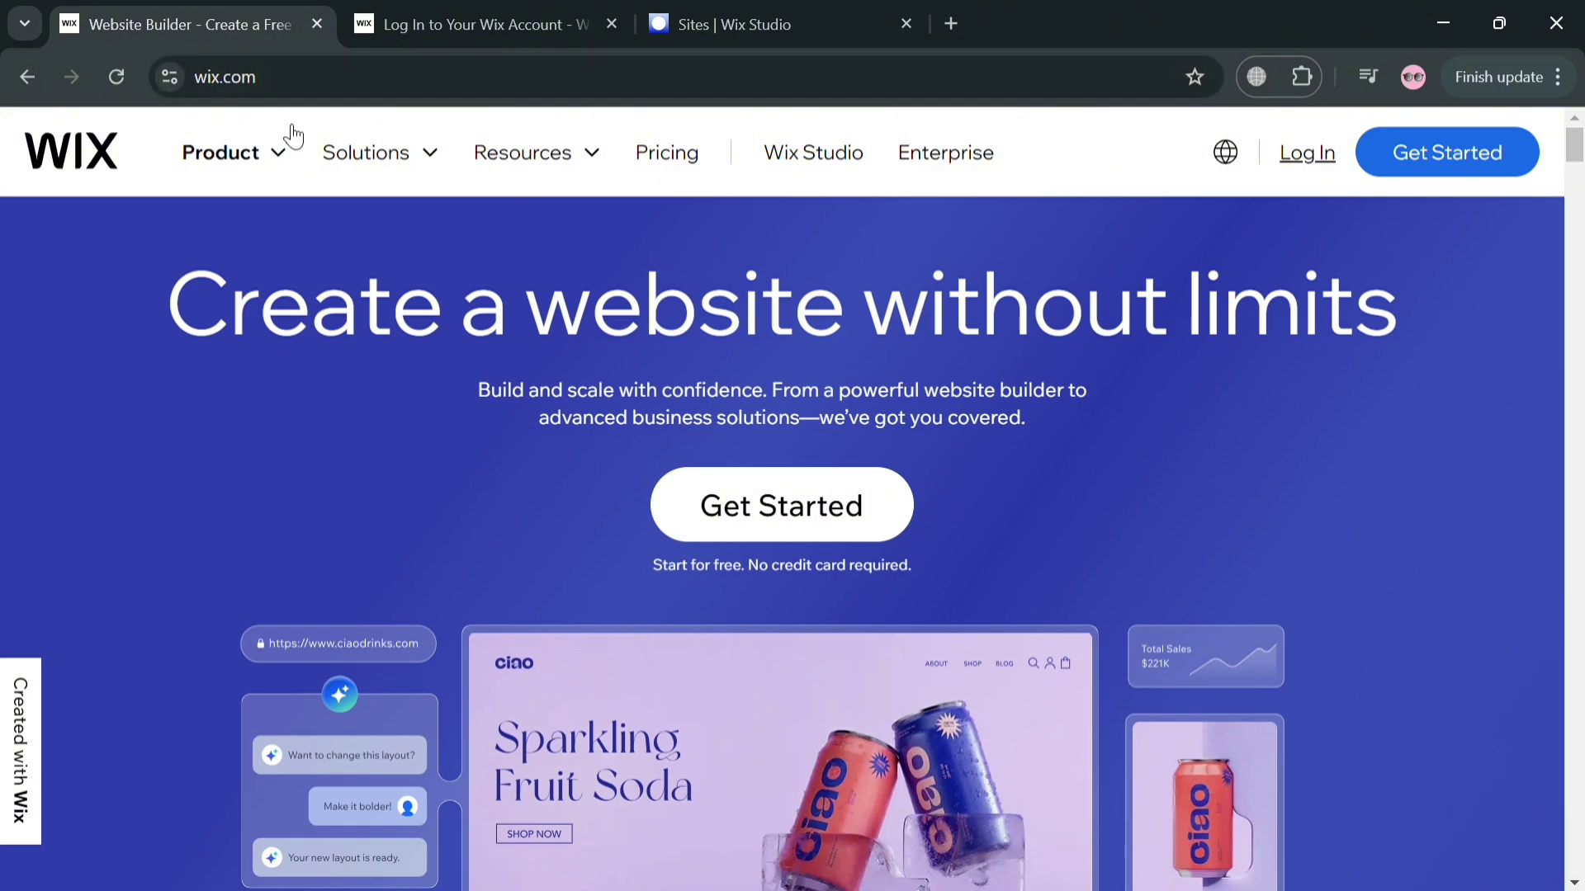
{"action": "left_click", "coordinate": [295, 155]}
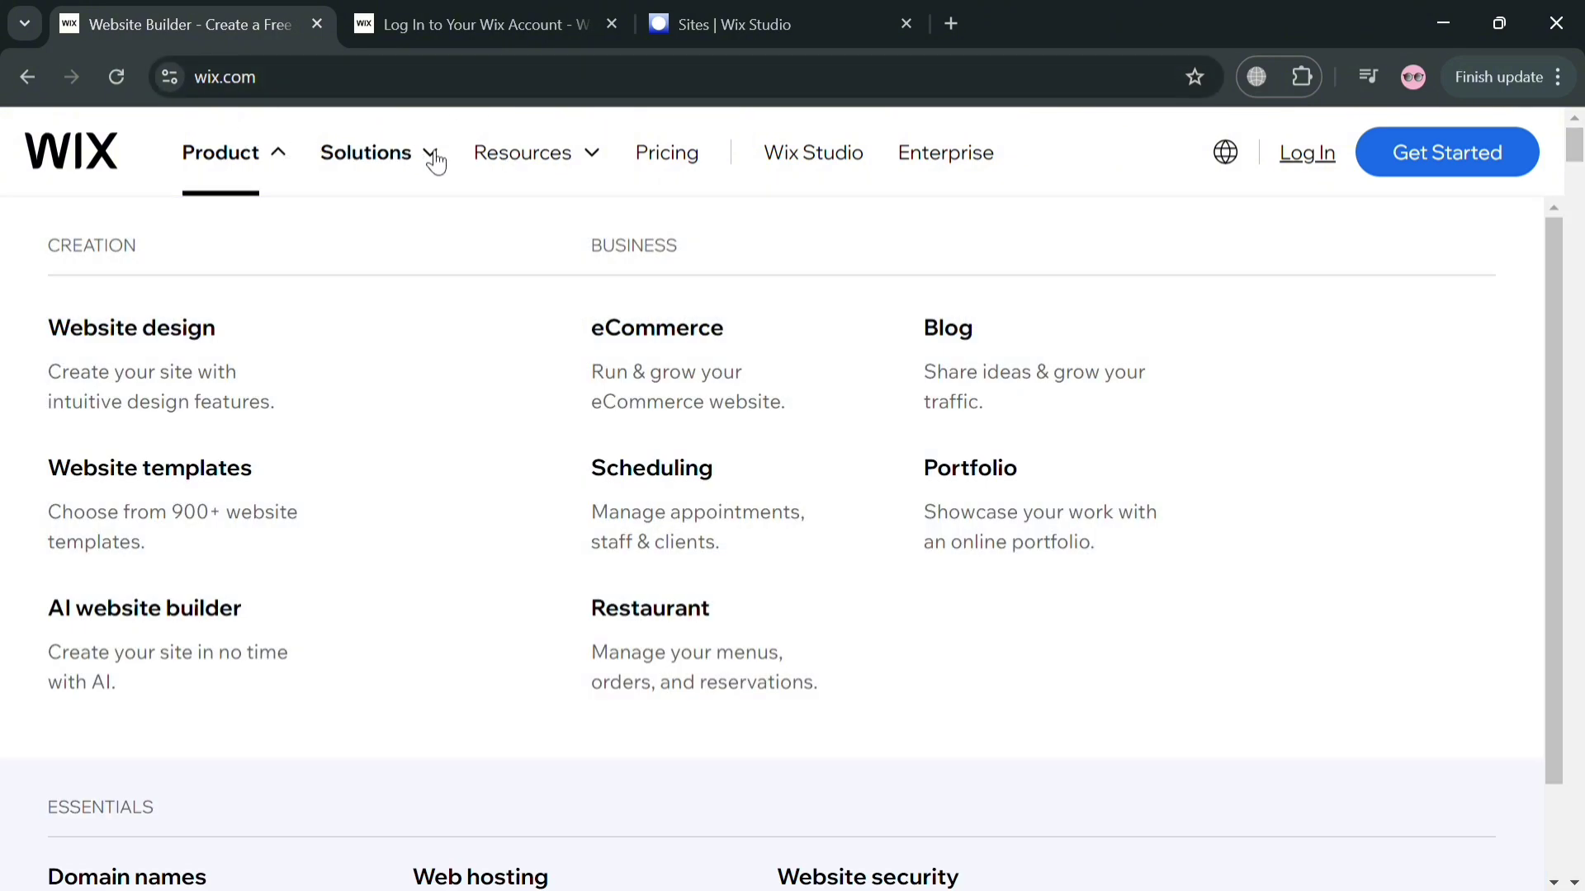
{"action": "left_click", "coordinate": [435, 160]}
{"action": "left_click", "coordinate": [594, 157]}
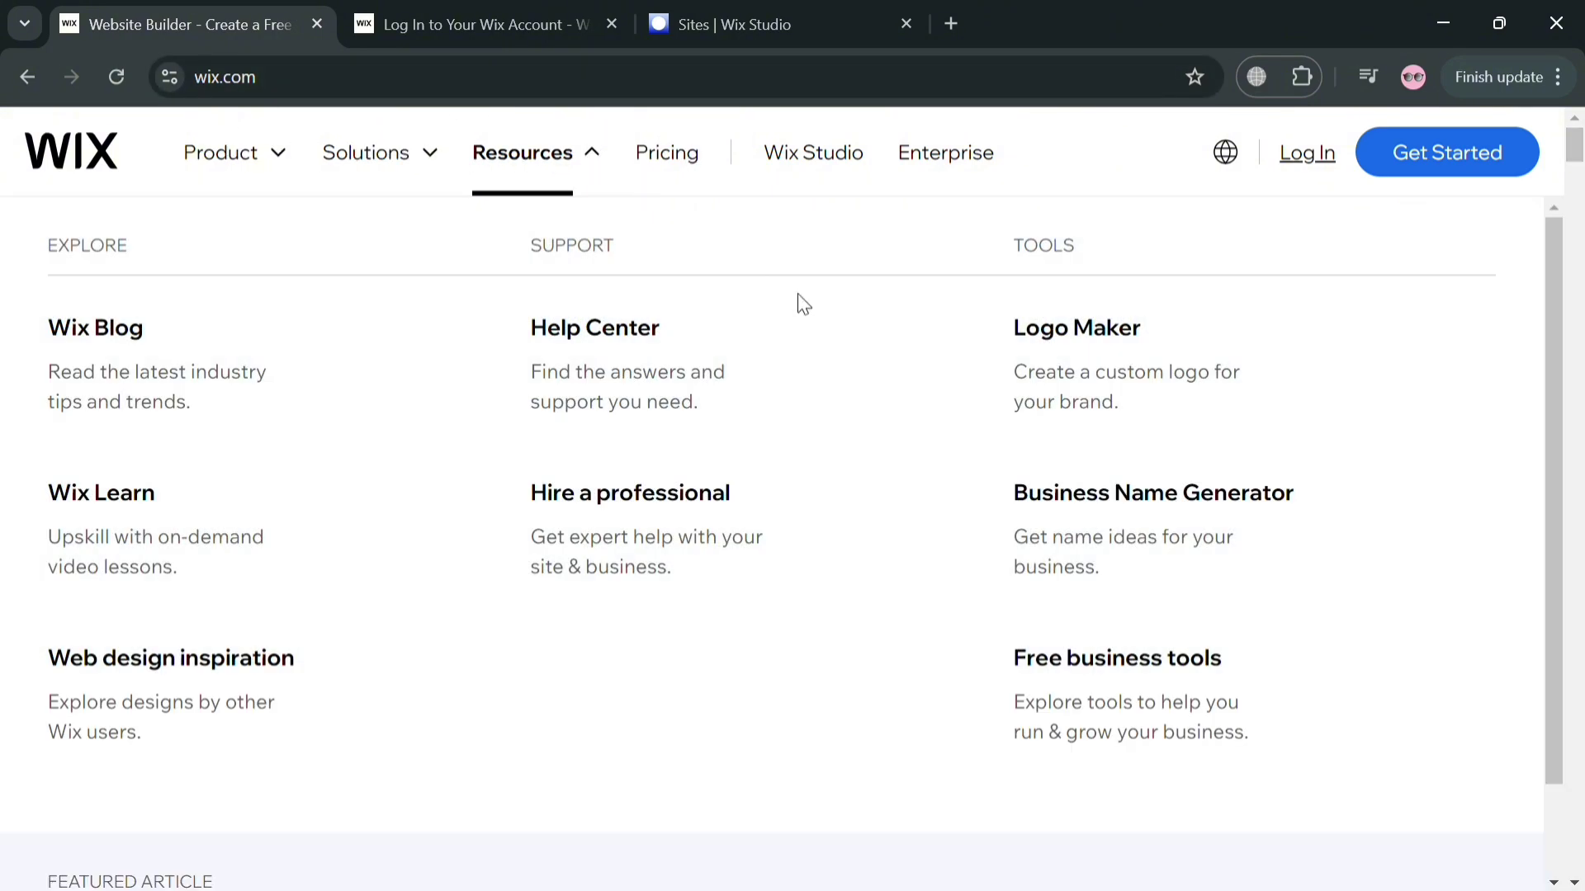
{"action": "left_click", "coordinate": [596, 160]}
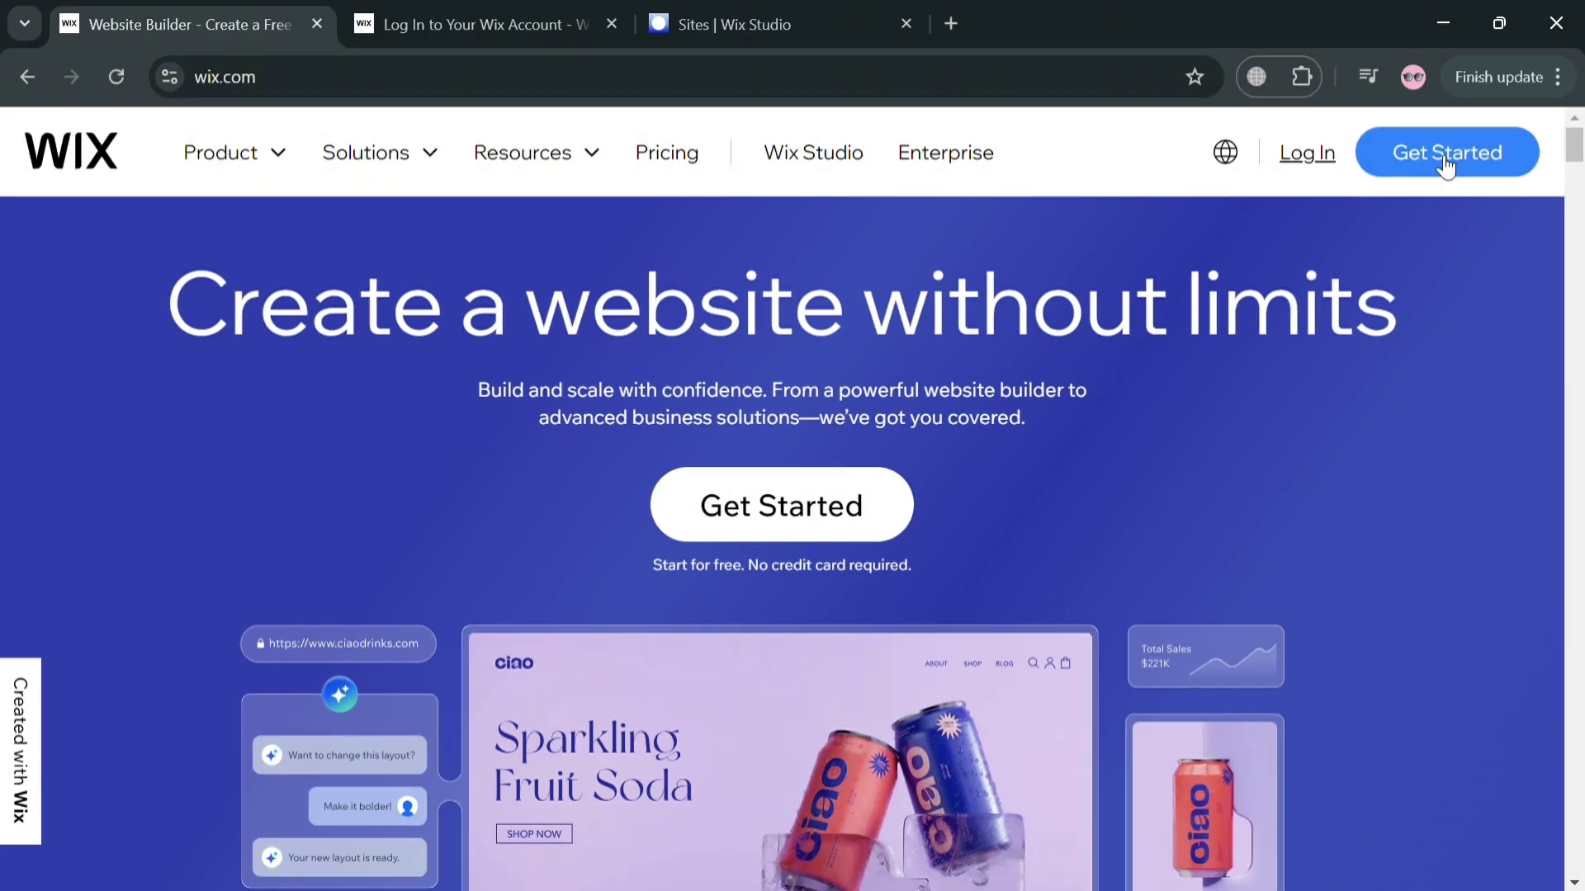
Visit the Wix sign-up page, then switch to the Wix Studio sites dashboard.
{"action": "left_click", "coordinate": [443, 19]}
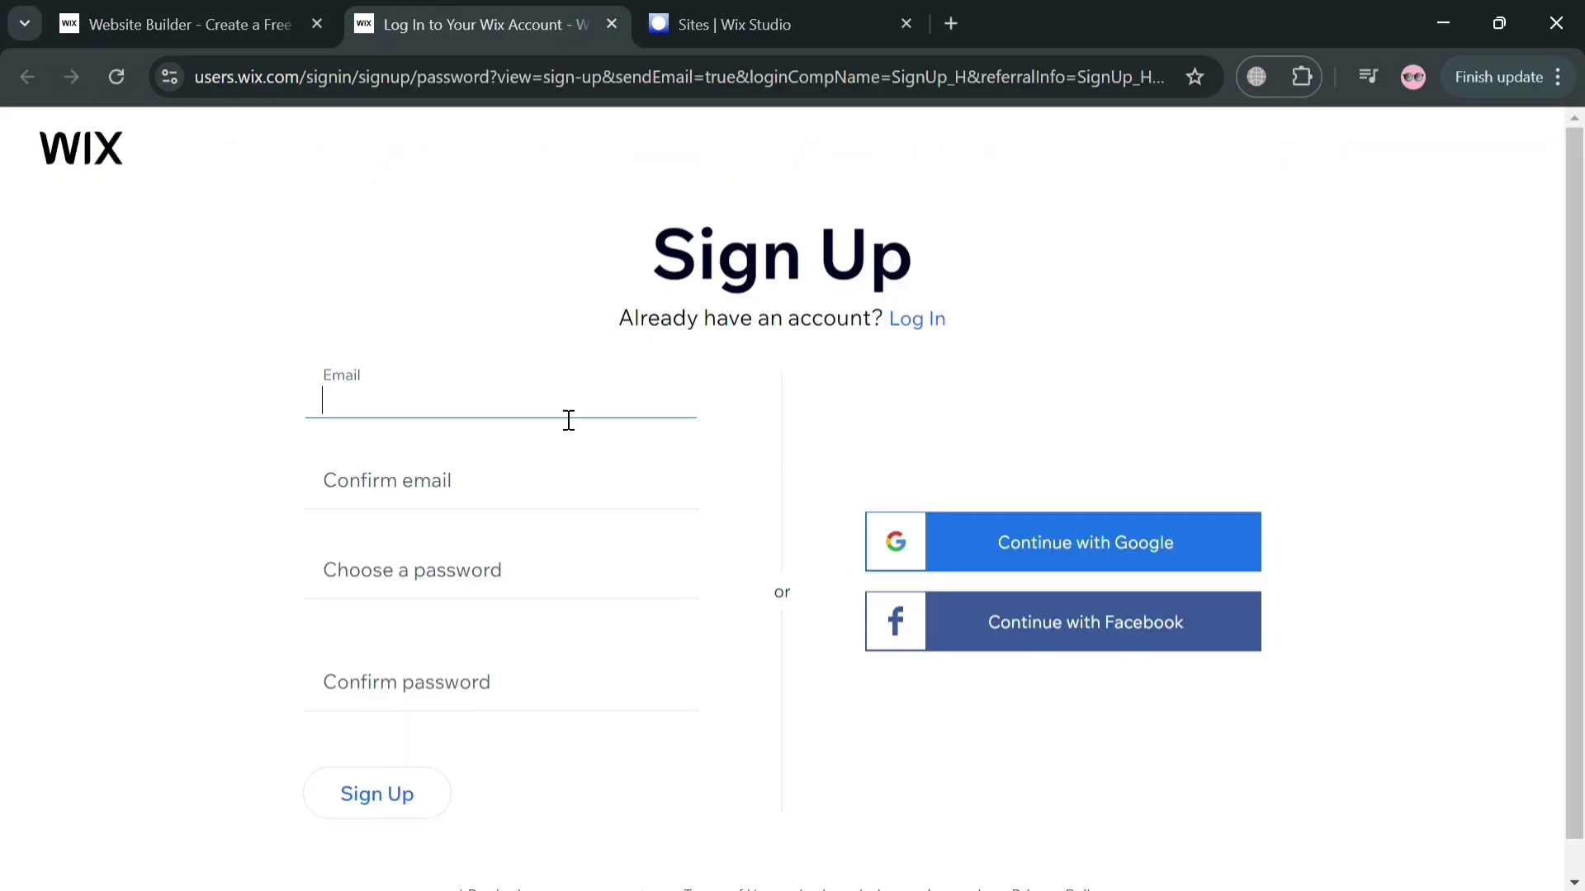
{"action": "left_click", "coordinate": [811, 407]}
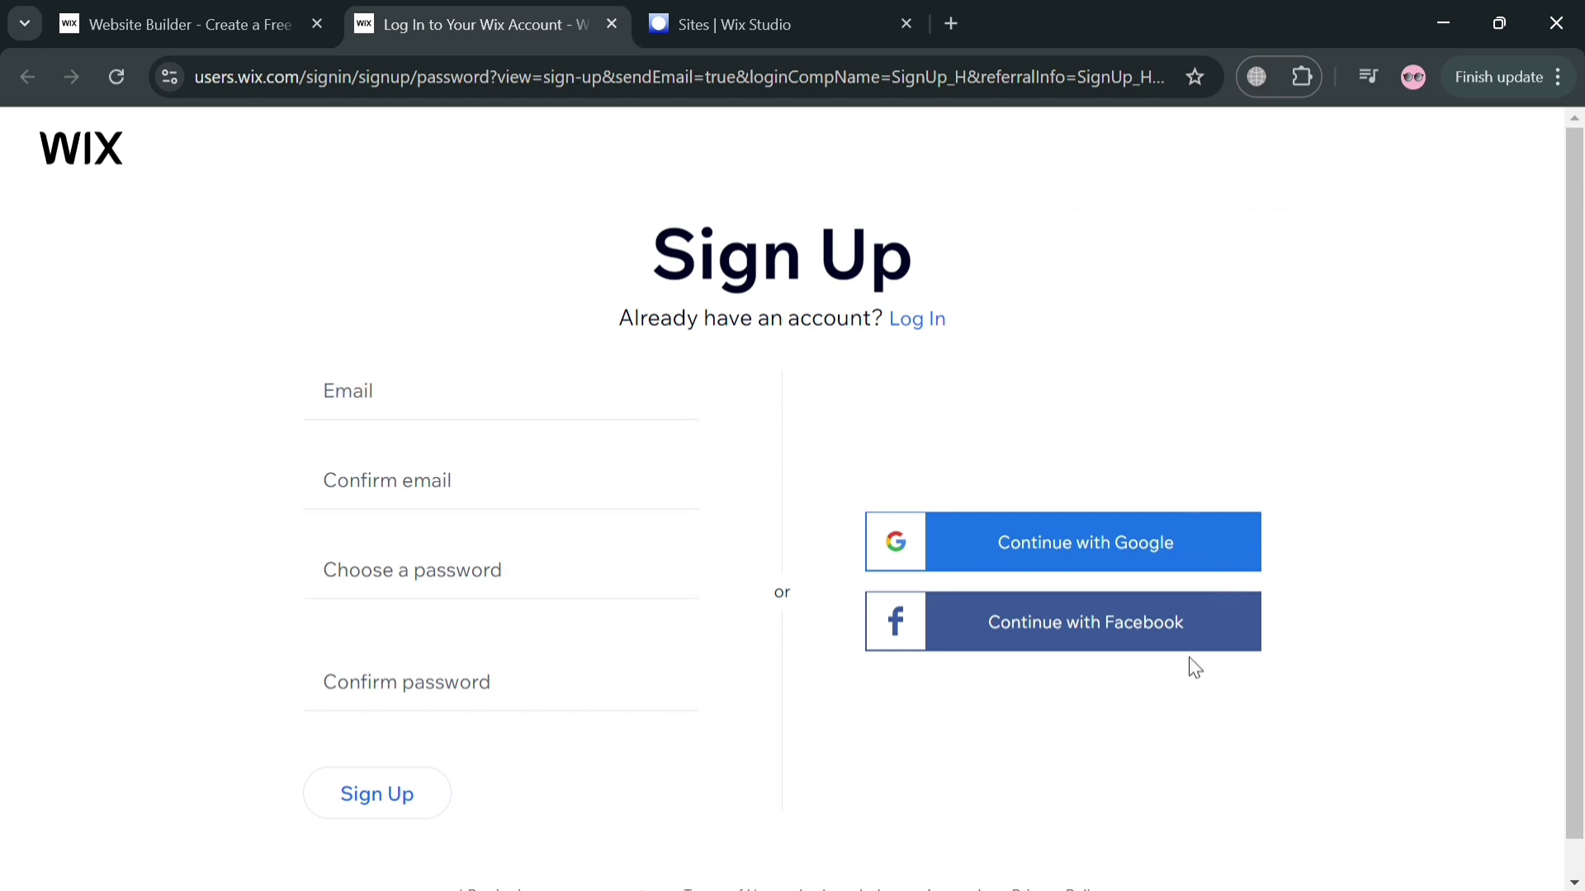
{"action": "left_click", "coordinate": [750, 18]}
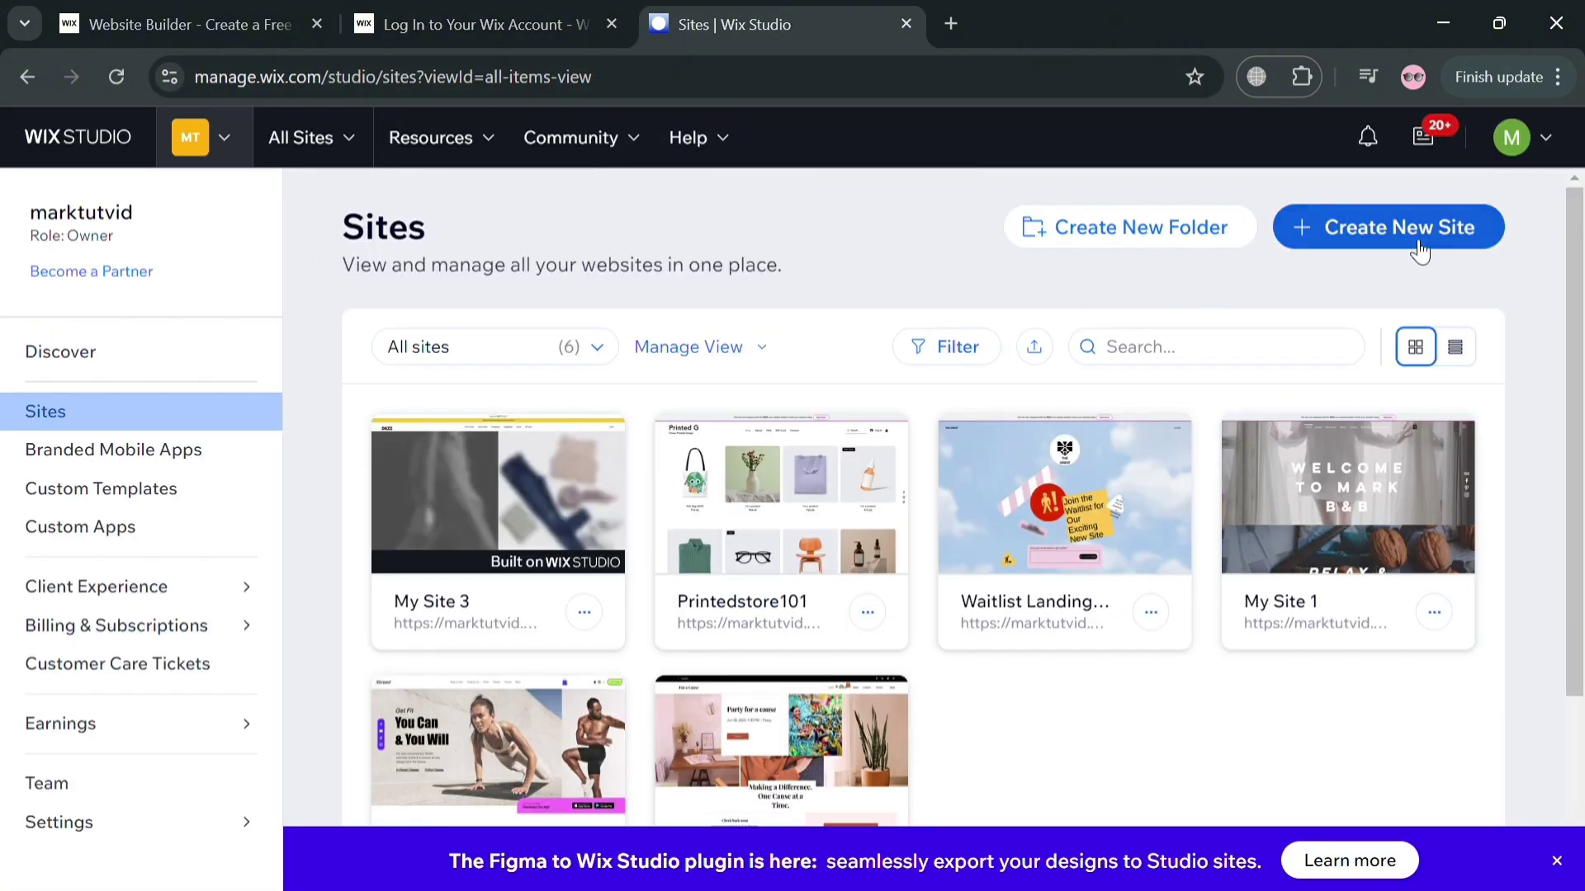
Start a new site from a template and browse the template gallery.
{"action": "left_click", "coordinate": [1408, 238]}
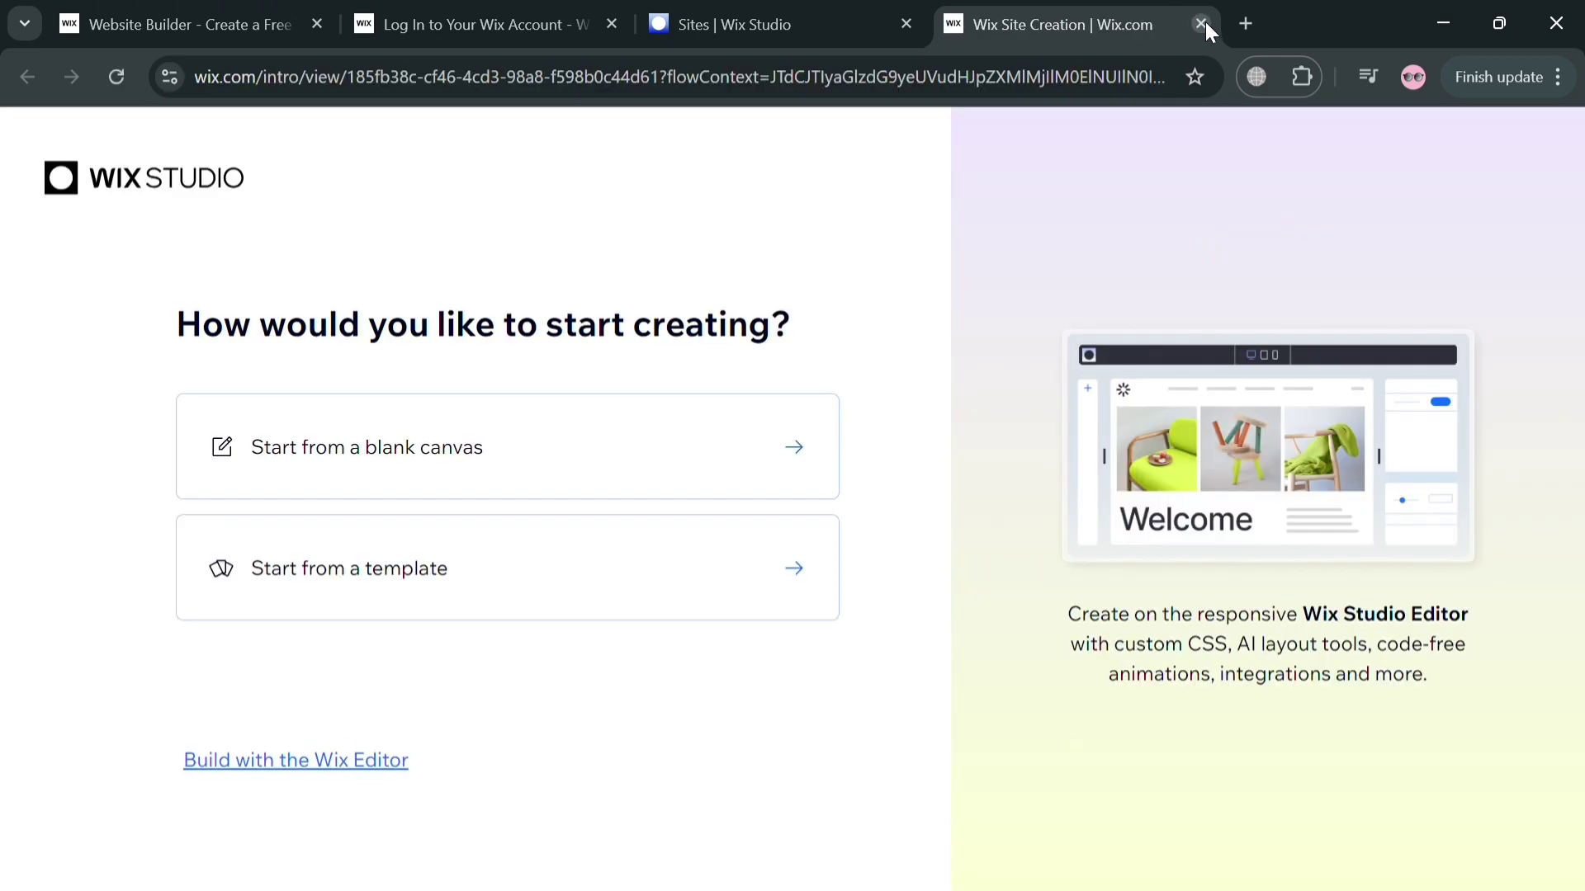
{"action": "left_click", "coordinate": [537, 581]}
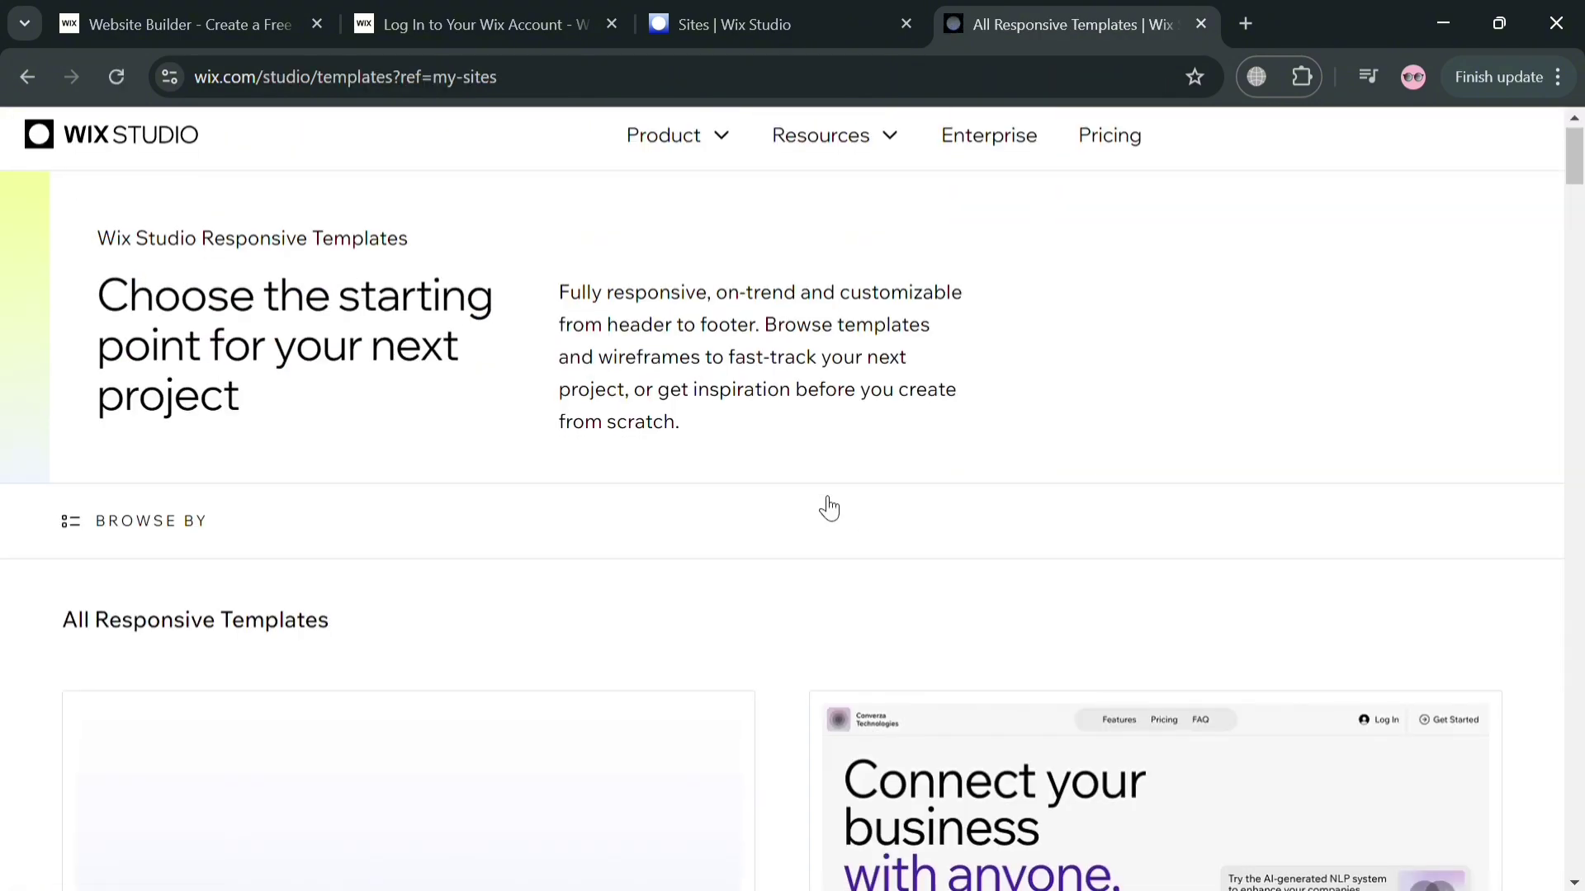
{"action": "scroll", "coordinate": [825, 501], "scroll_direction": "down", "scroll_amount": 4}
{"action": "scroll", "coordinate": [916, 531], "scroll_direction": "down", "scroll_amount": 10}
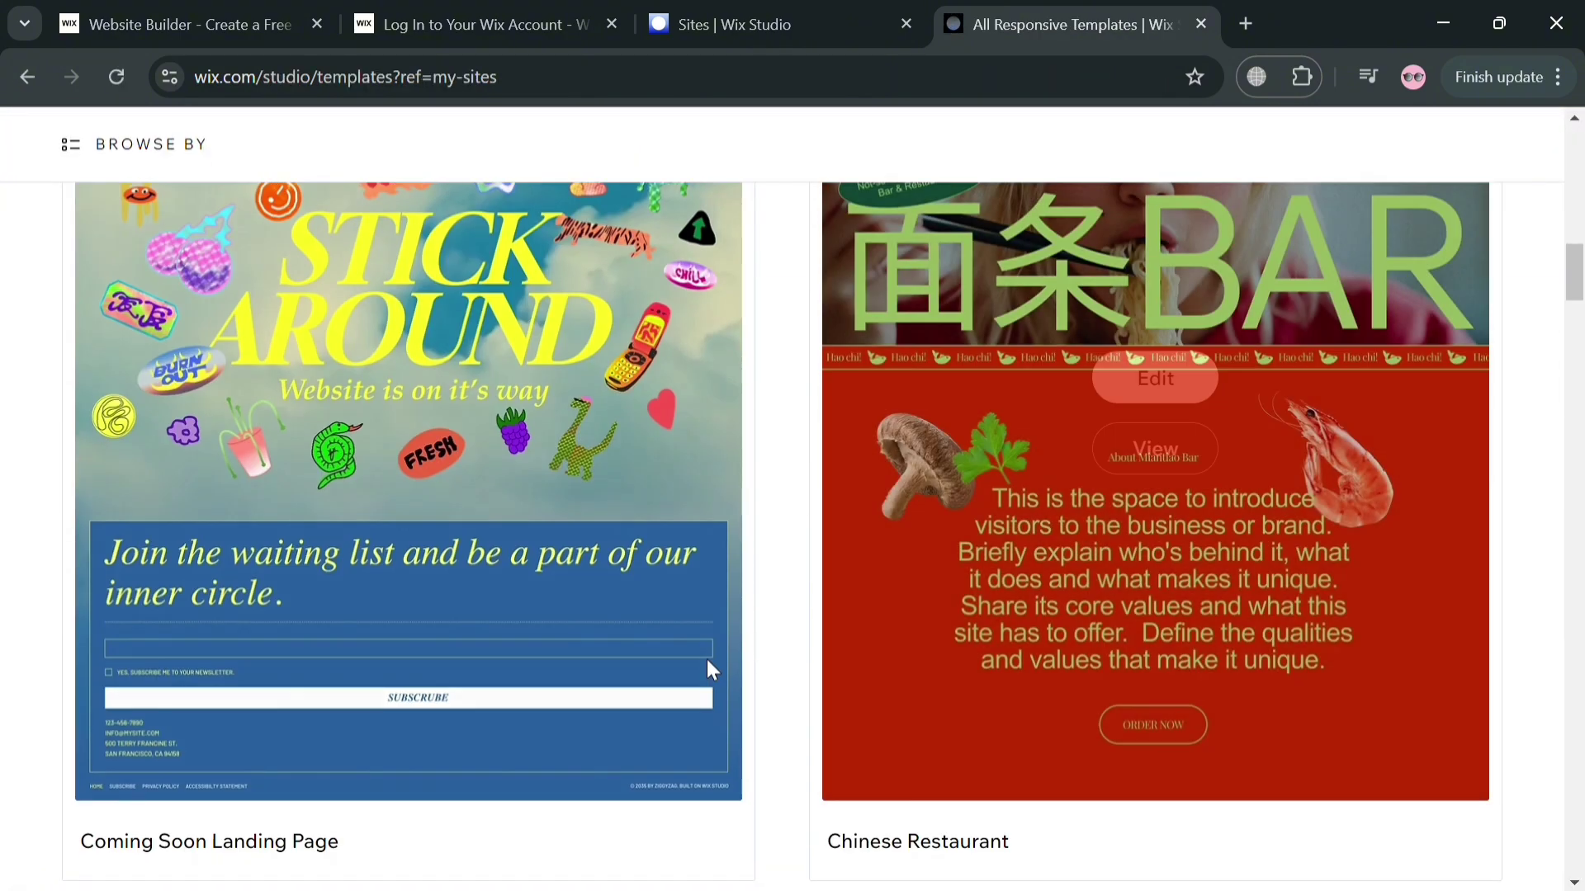
{"action": "scroll", "coordinate": [726, 658], "scroll_direction": "down", "scroll_amount": 7}
{"action": "scroll", "coordinate": [683, 691], "scroll_direction": "down", "scroll_amount": 7}
{"action": "scroll", "coordinate": [660, 670], "scroll_direction": "up", "scroll_amount": 12}
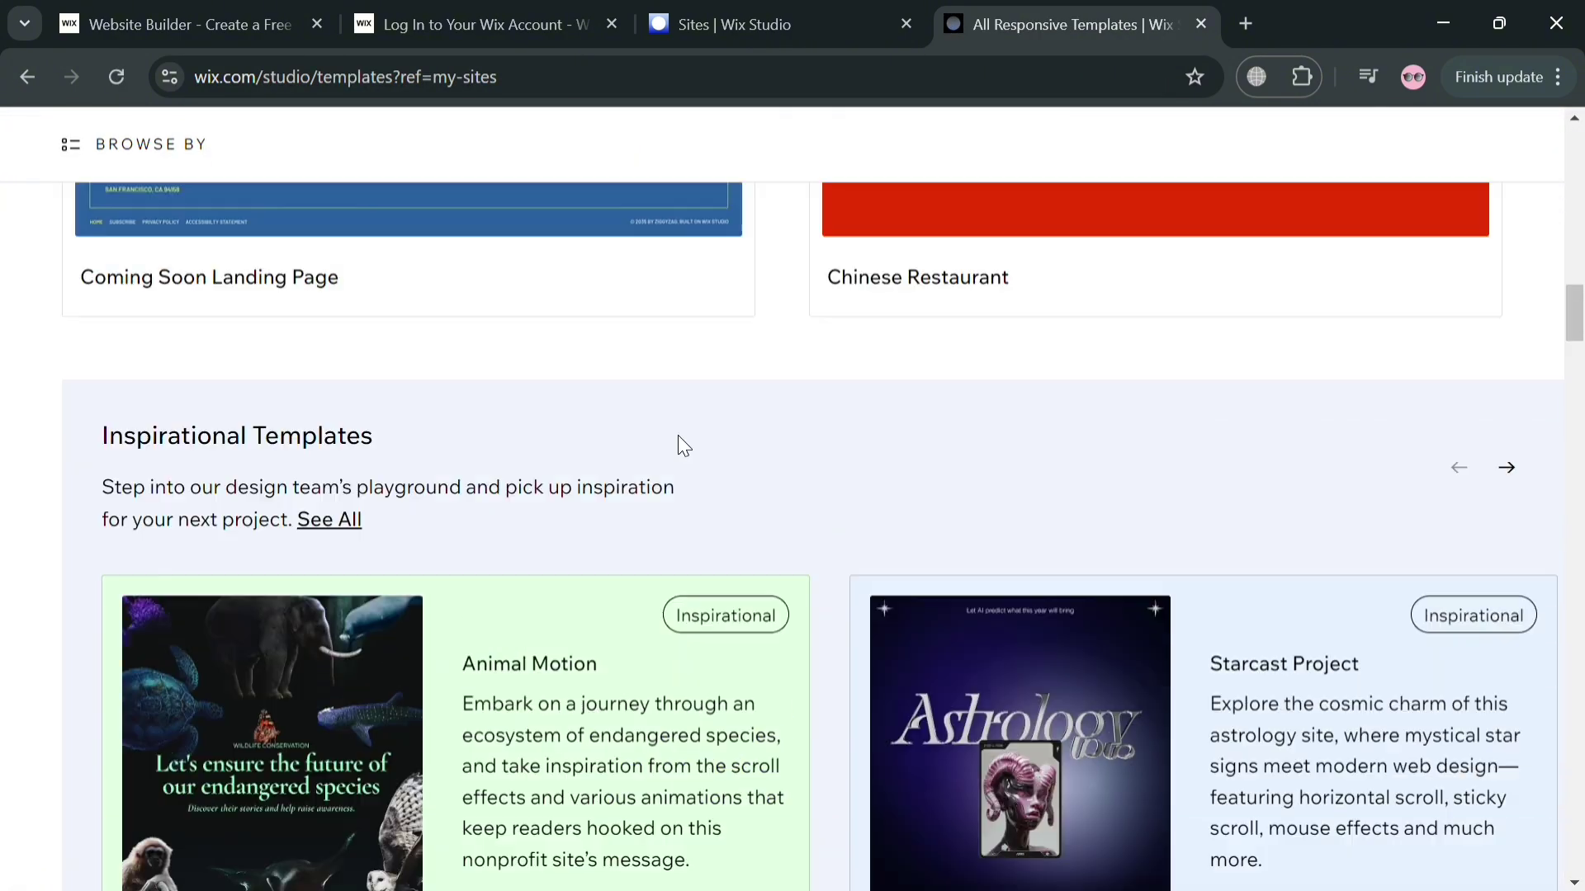
Back on the sites dashboard, open the Gym U fitness site and close the templates page.
{"action": "left_click", "coordinate": [768, 8]}
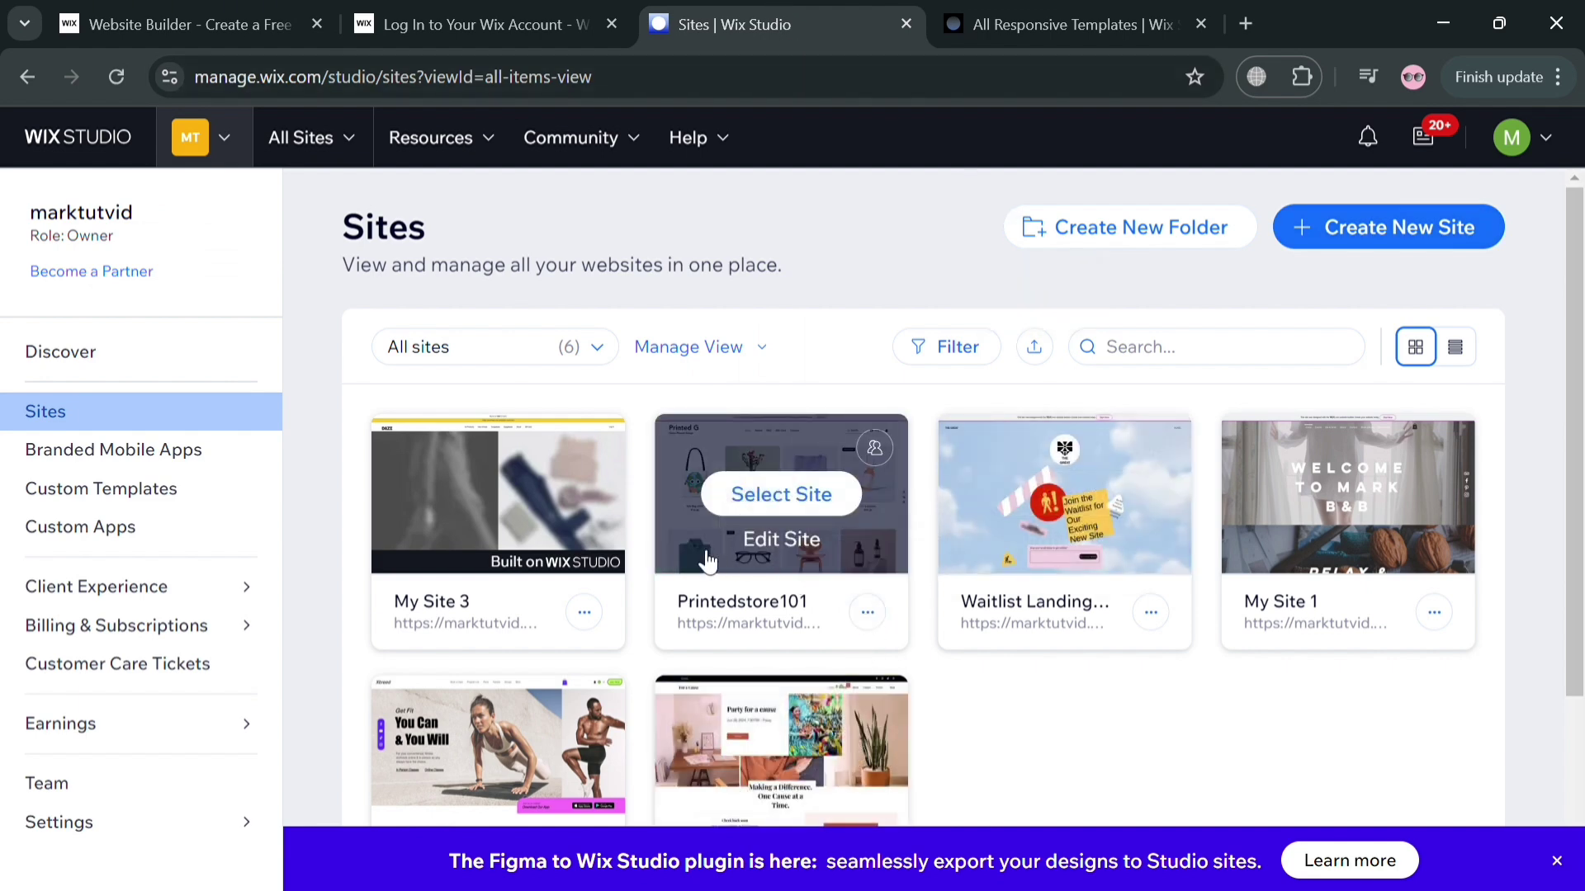
{"action": "left_click", "coordinate": [516, 756]}
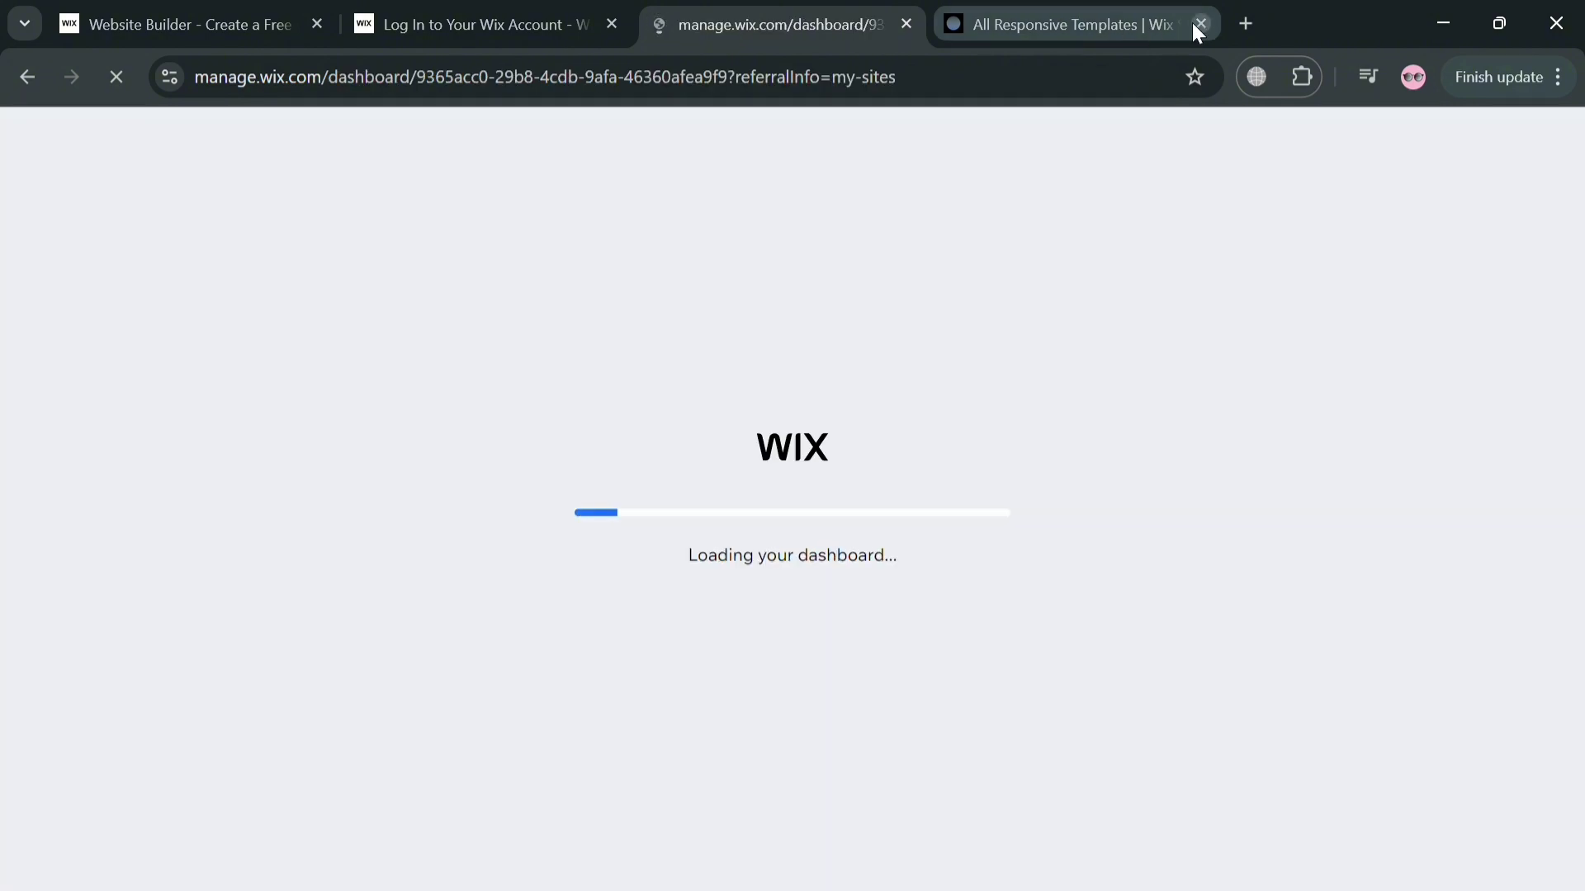
{"action": "left_click", "coordinate": [1198, 25]}
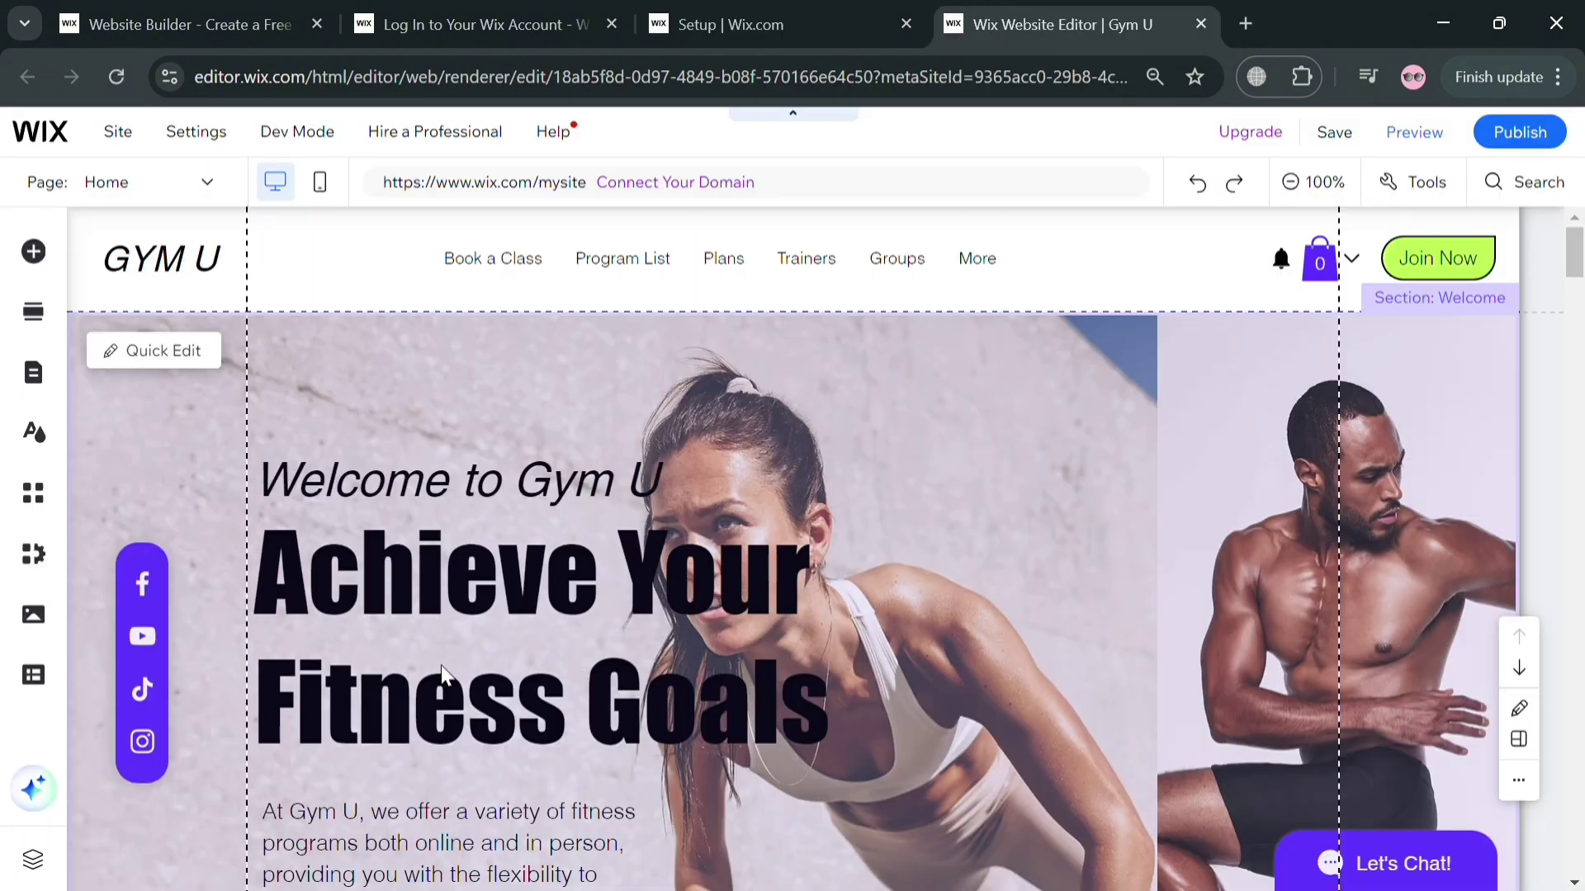
Stretch the Gym U header down to 282 px tall, leaving space below the menu.
{"action": "scroll", "coordinate": [330, 396], "scroll_direction": "down", "scroll_amount": 1}
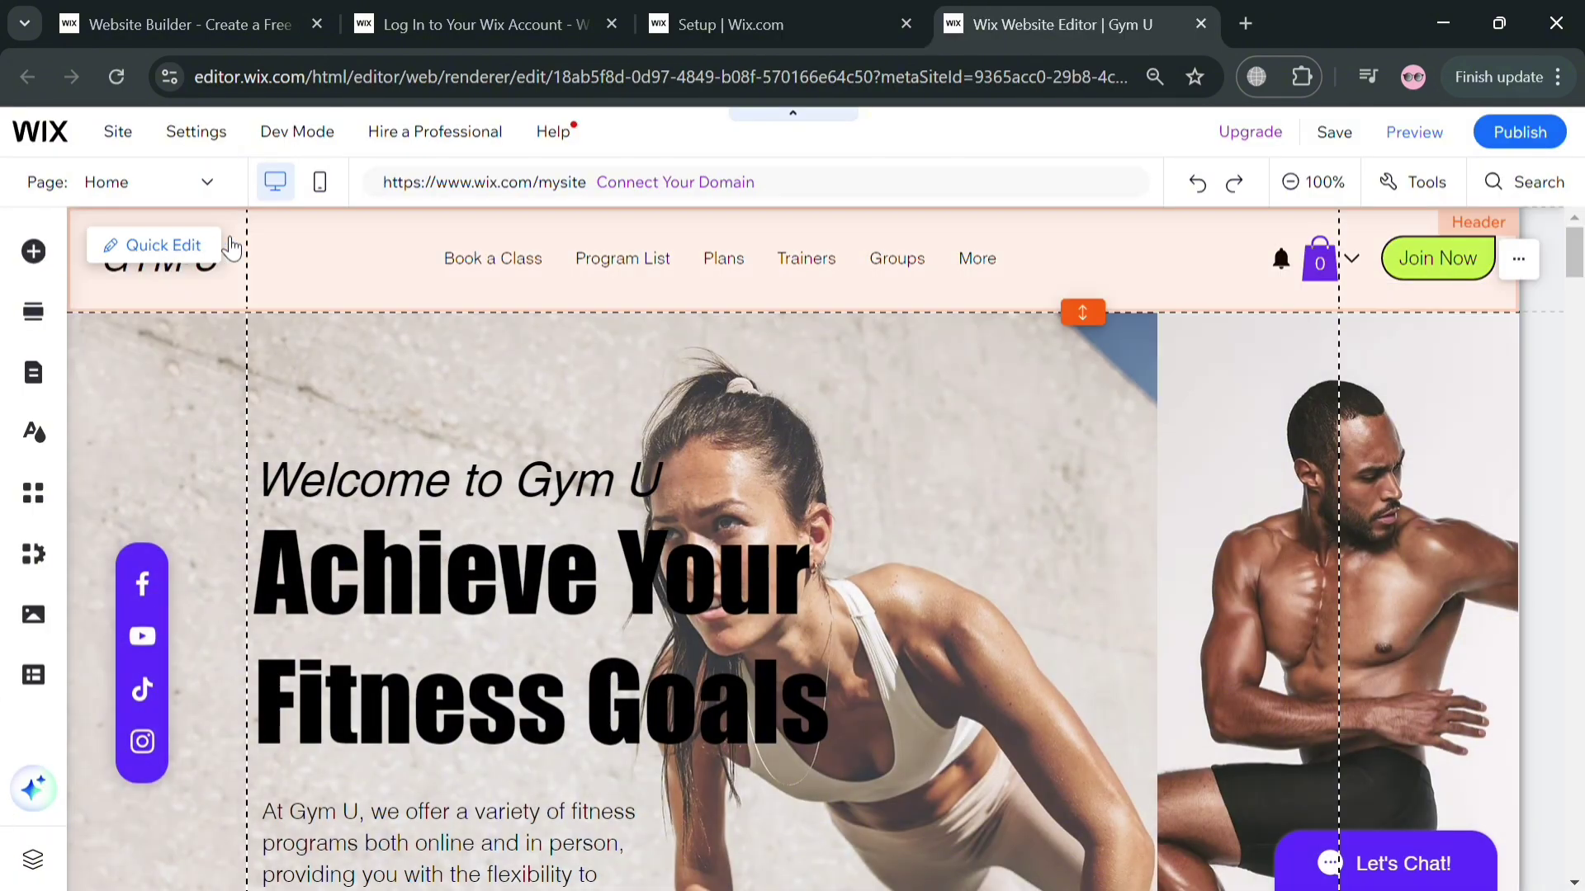
{"action": "scroll", "coordinate": [588, 357], "scroll_direction": "up", "scroll_amount": 1}
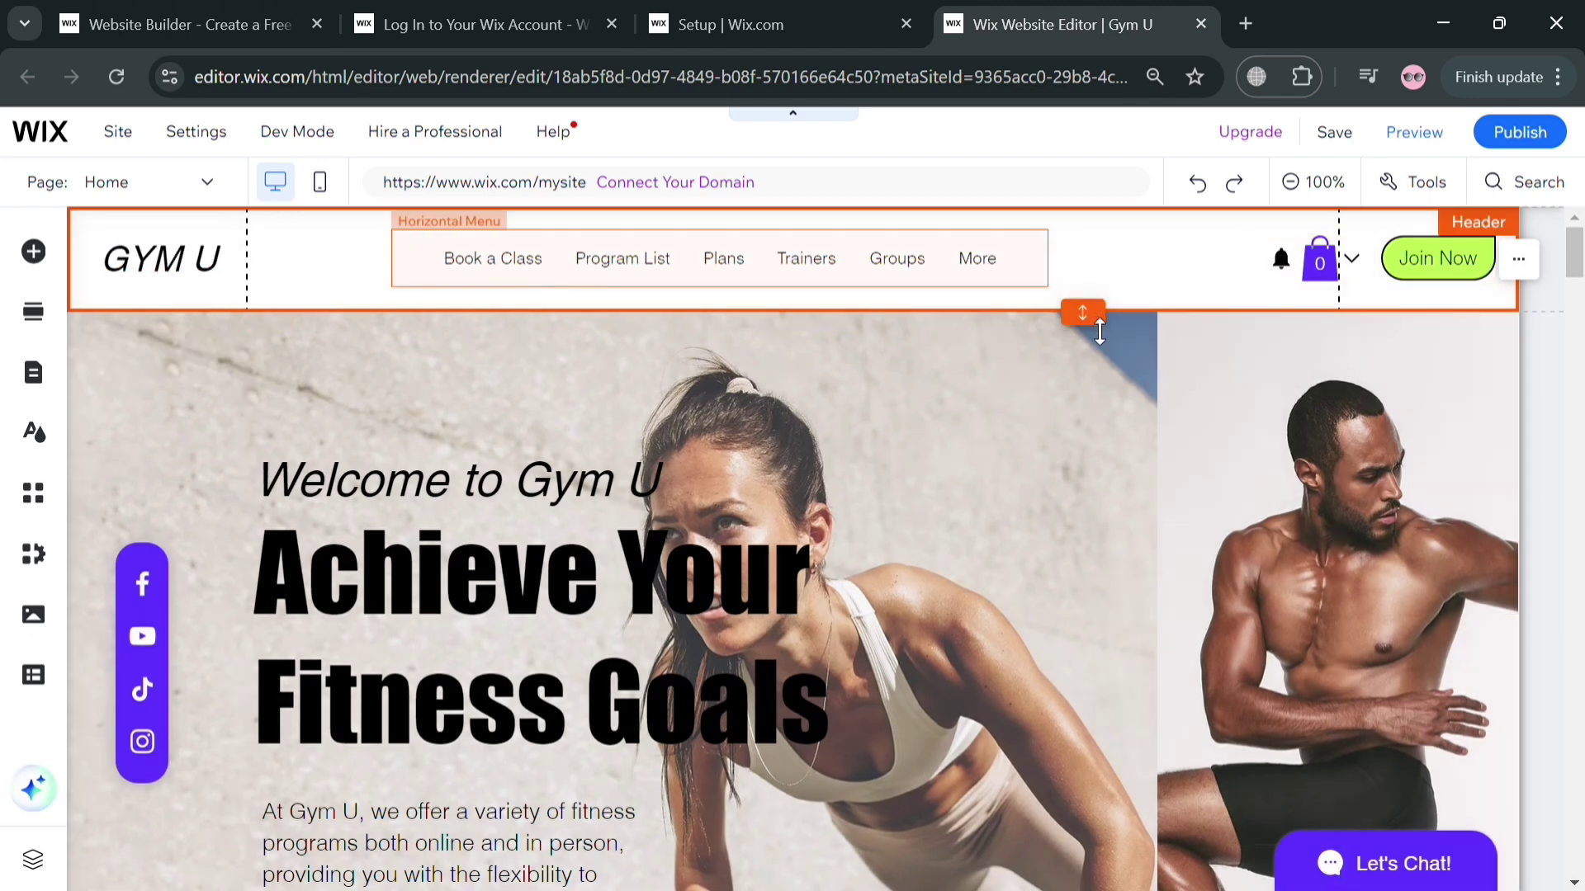
{"action": "left_click_drag", "start_coordinate": [1095, 319], "coordinate": [1122, 537]}
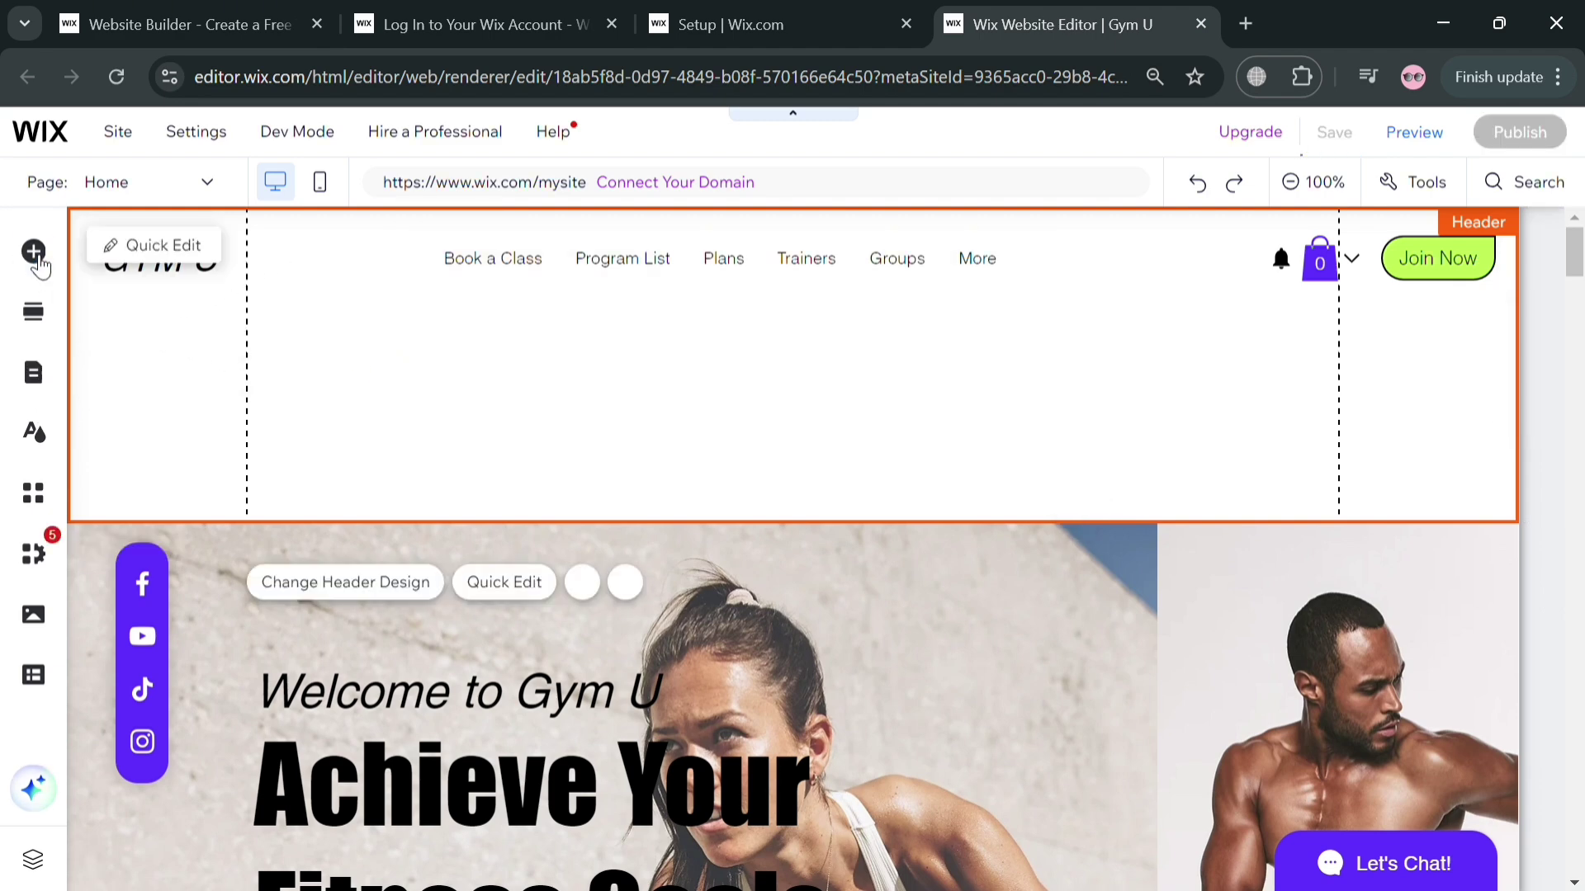
Add the free Wix image 'Tourist on Top of the Mountain' to the page.
{"action": "left_click", "coordinate": [36, 257]}
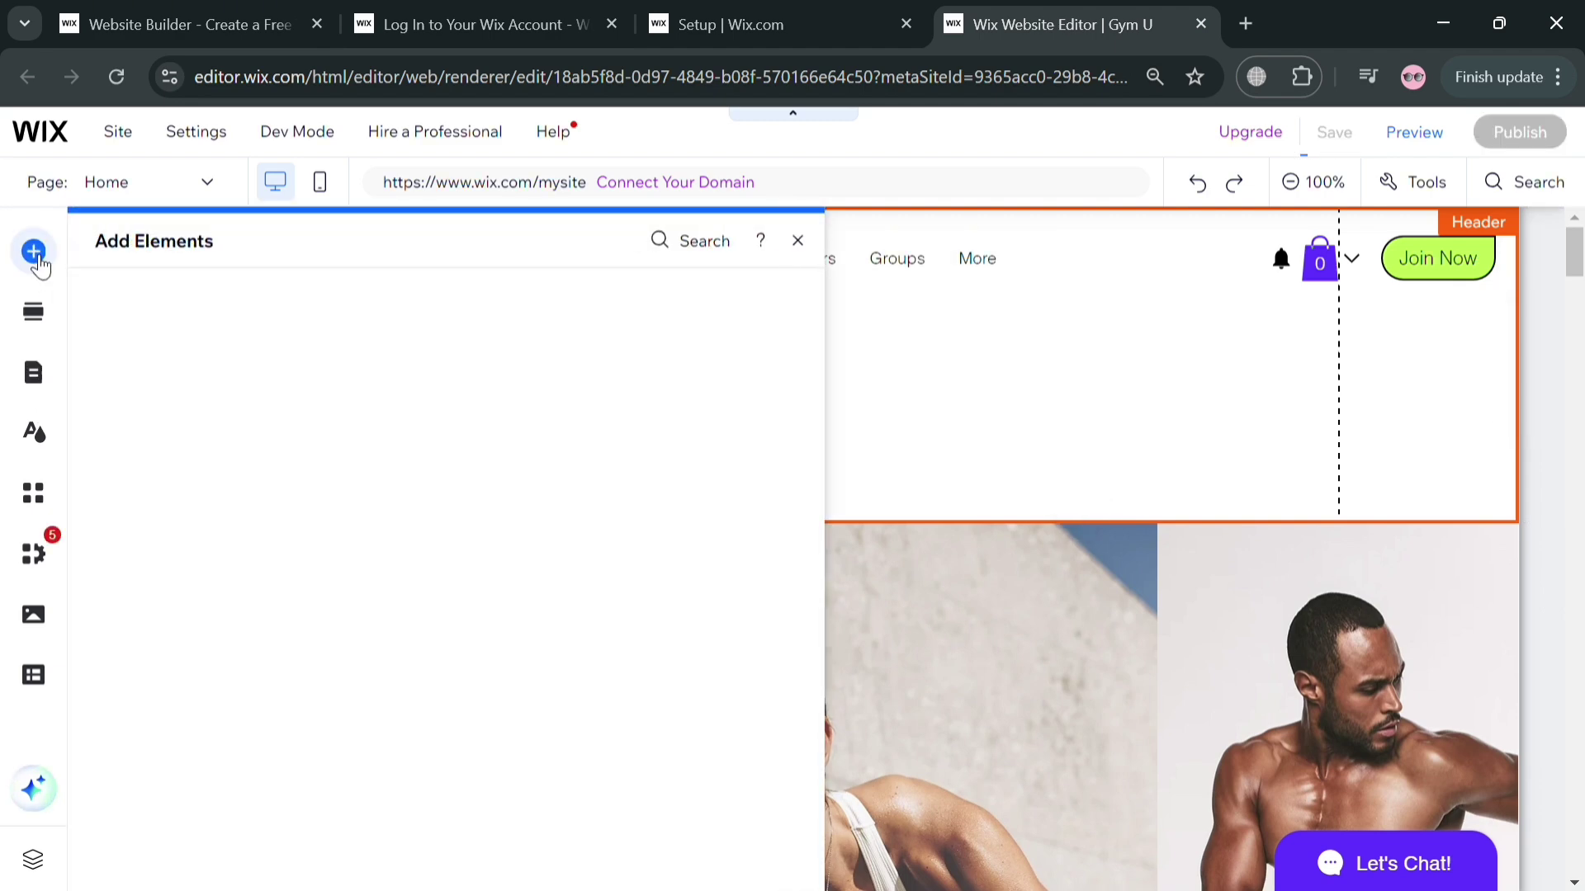
{"action": "left_click", "coordinate": [117, 324]}
{"action": "left_click", "coordinate": [33, 251]}
{"action": "left_click", "coordinate": [33, 251]}
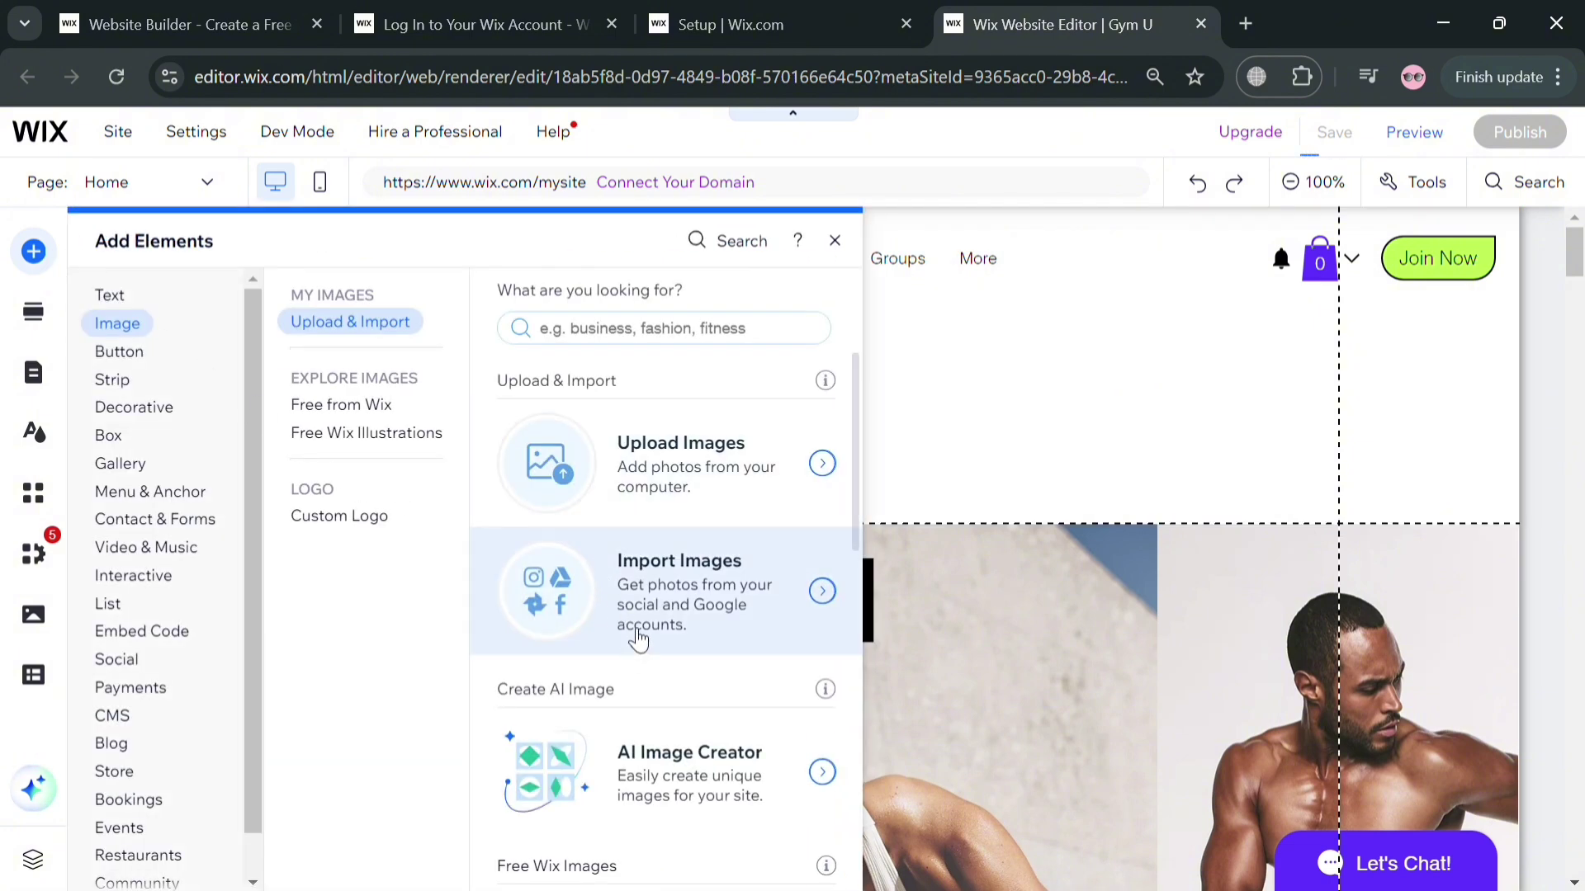
{"action": "scroll", "coordinate": [710, 739], "scroll_direction": "down", "scroll_amount": 6}
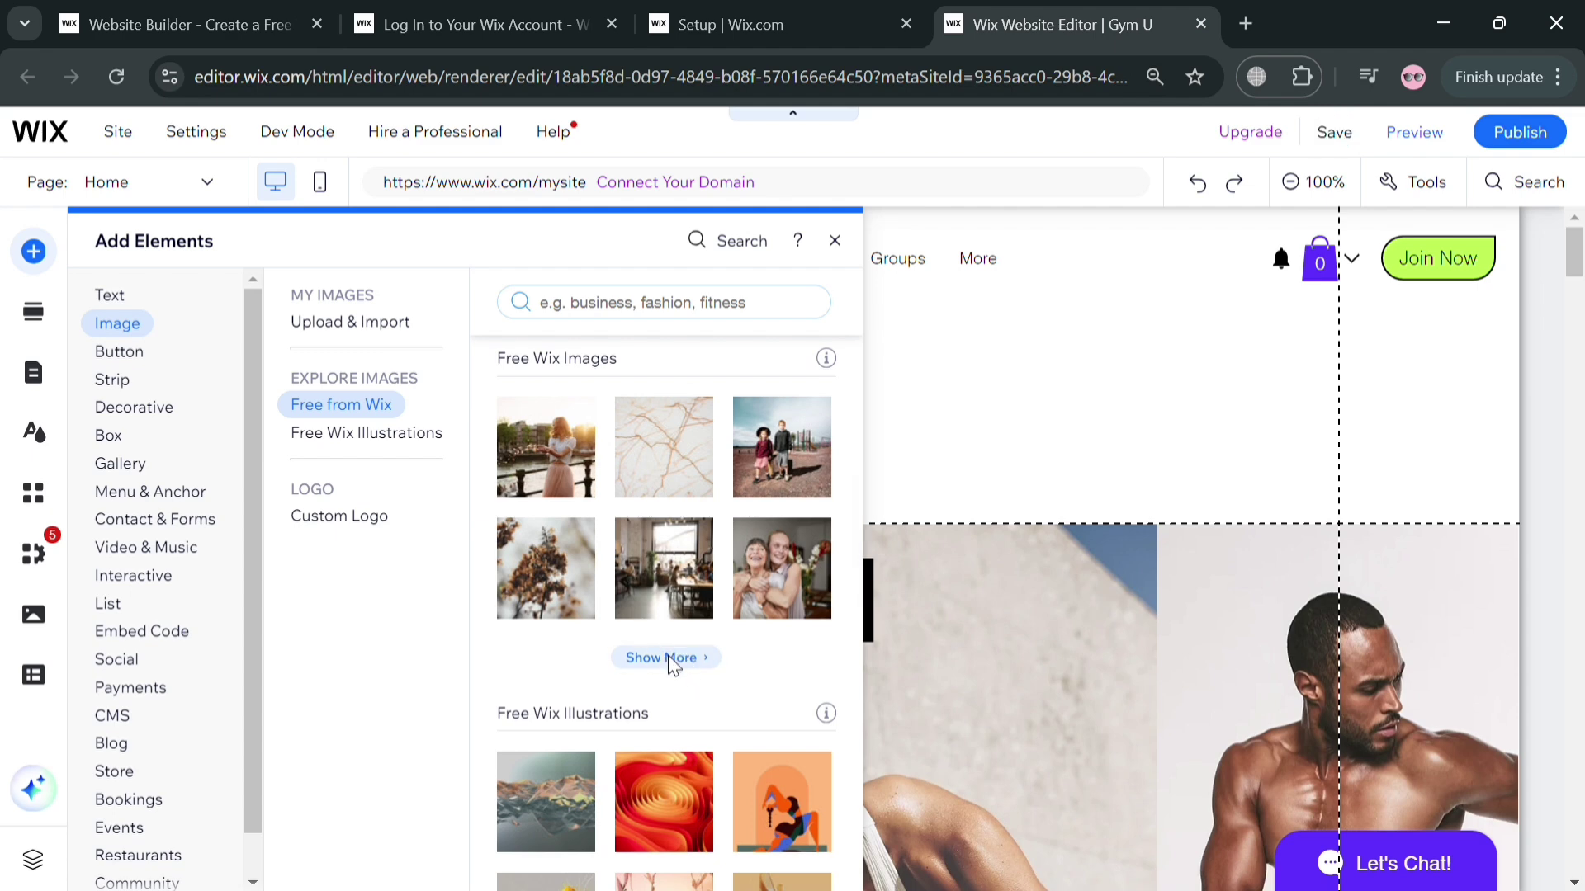
{"action": "left_click", "coordinate": [672, 660]}
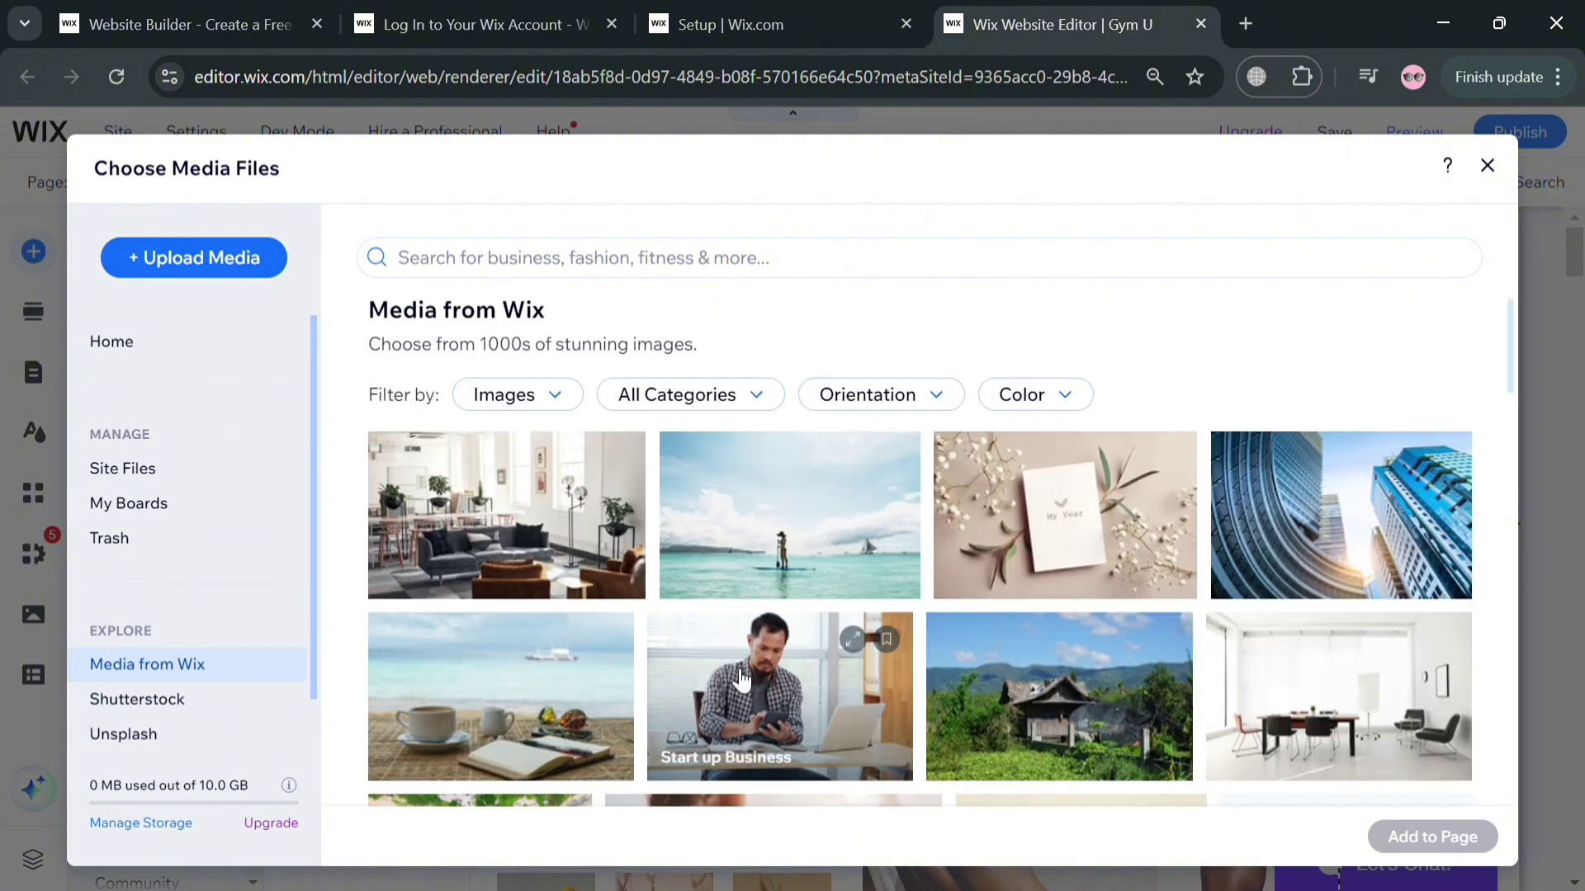
{"action": "scroll", "coordinate": [971, 585], "scroll_direction": "down", "scroll_amount": 10}
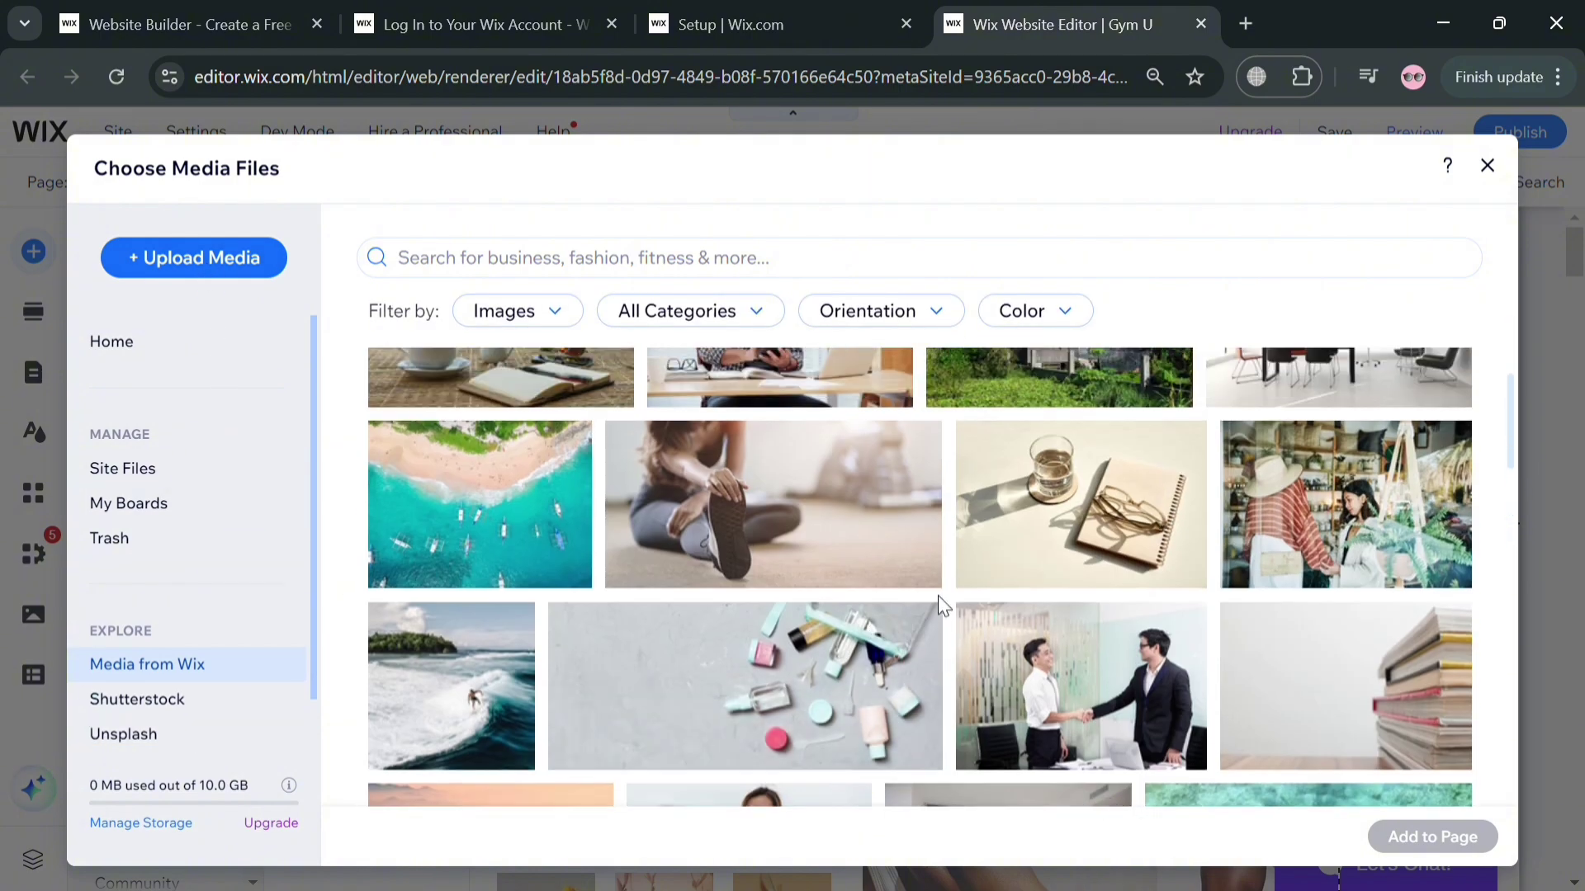
{"action": "scroll", "coordinate": [955, 613], "scroll_direction": "up", "scroll_amount": 4}
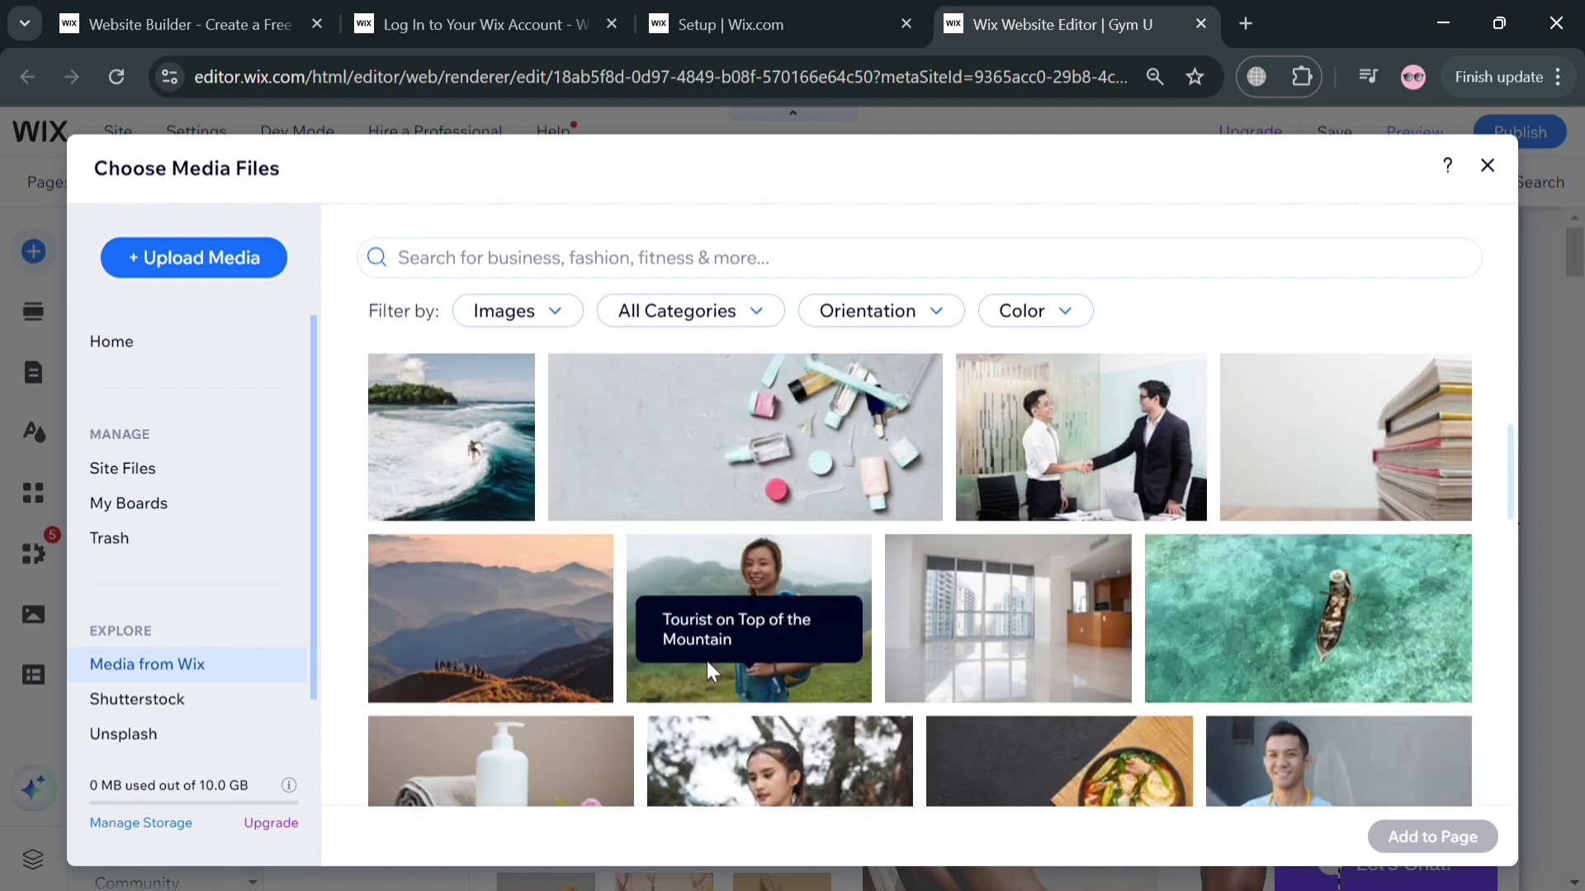
{"action": "left_click", "coordinate": [738, 562]}
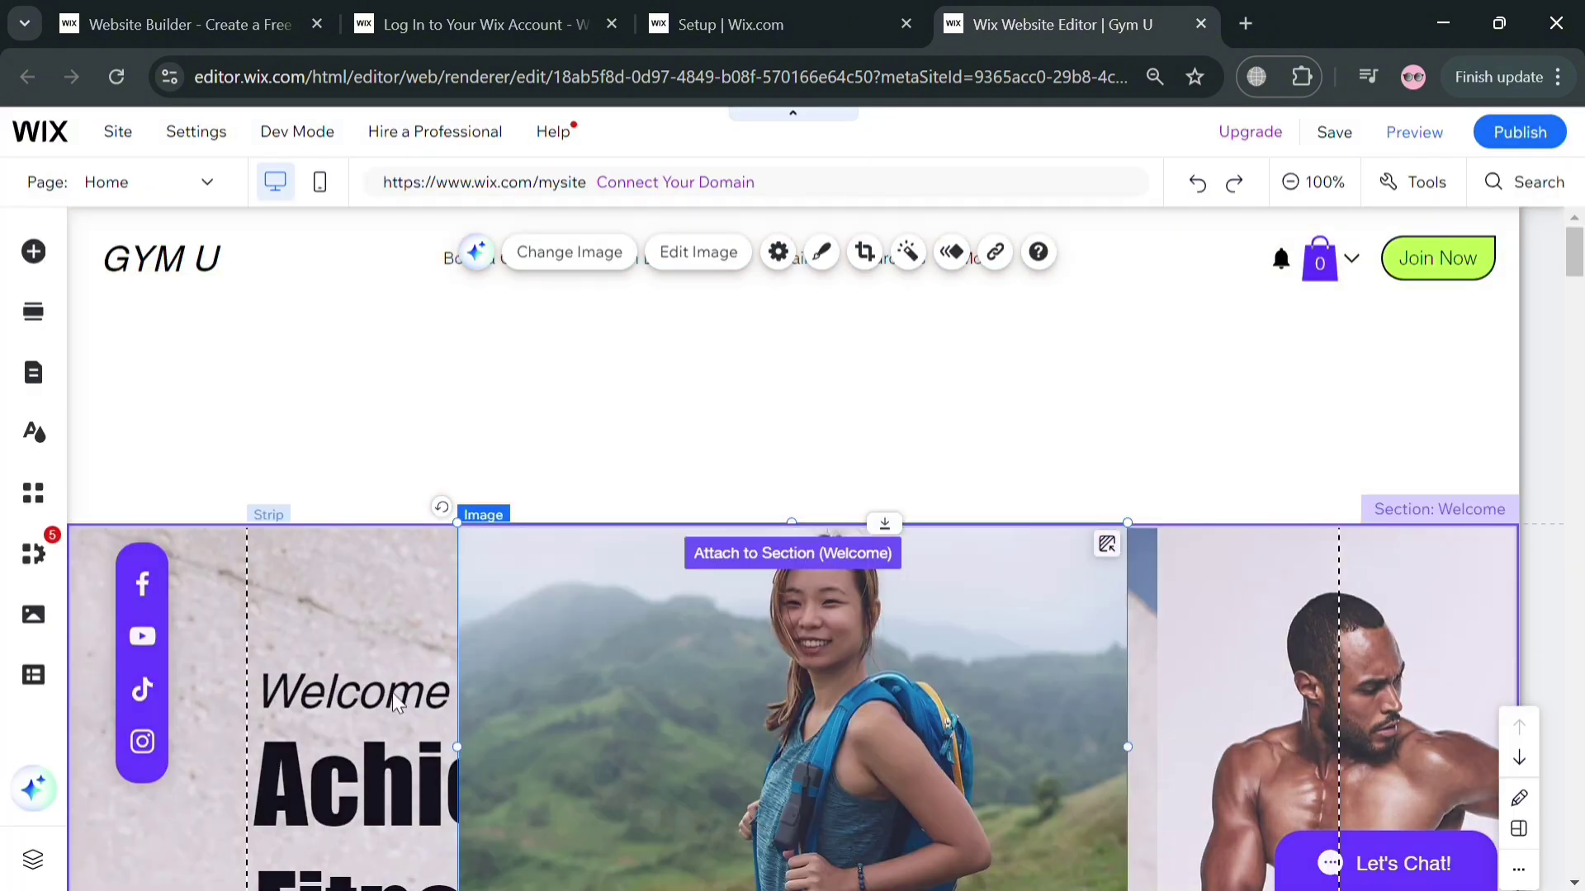
Move the hiker photo up into the header and shrink it.
{"action": "left_click_drag", "start_coordinate": [605, 711], "coordinate": [442, 503]}
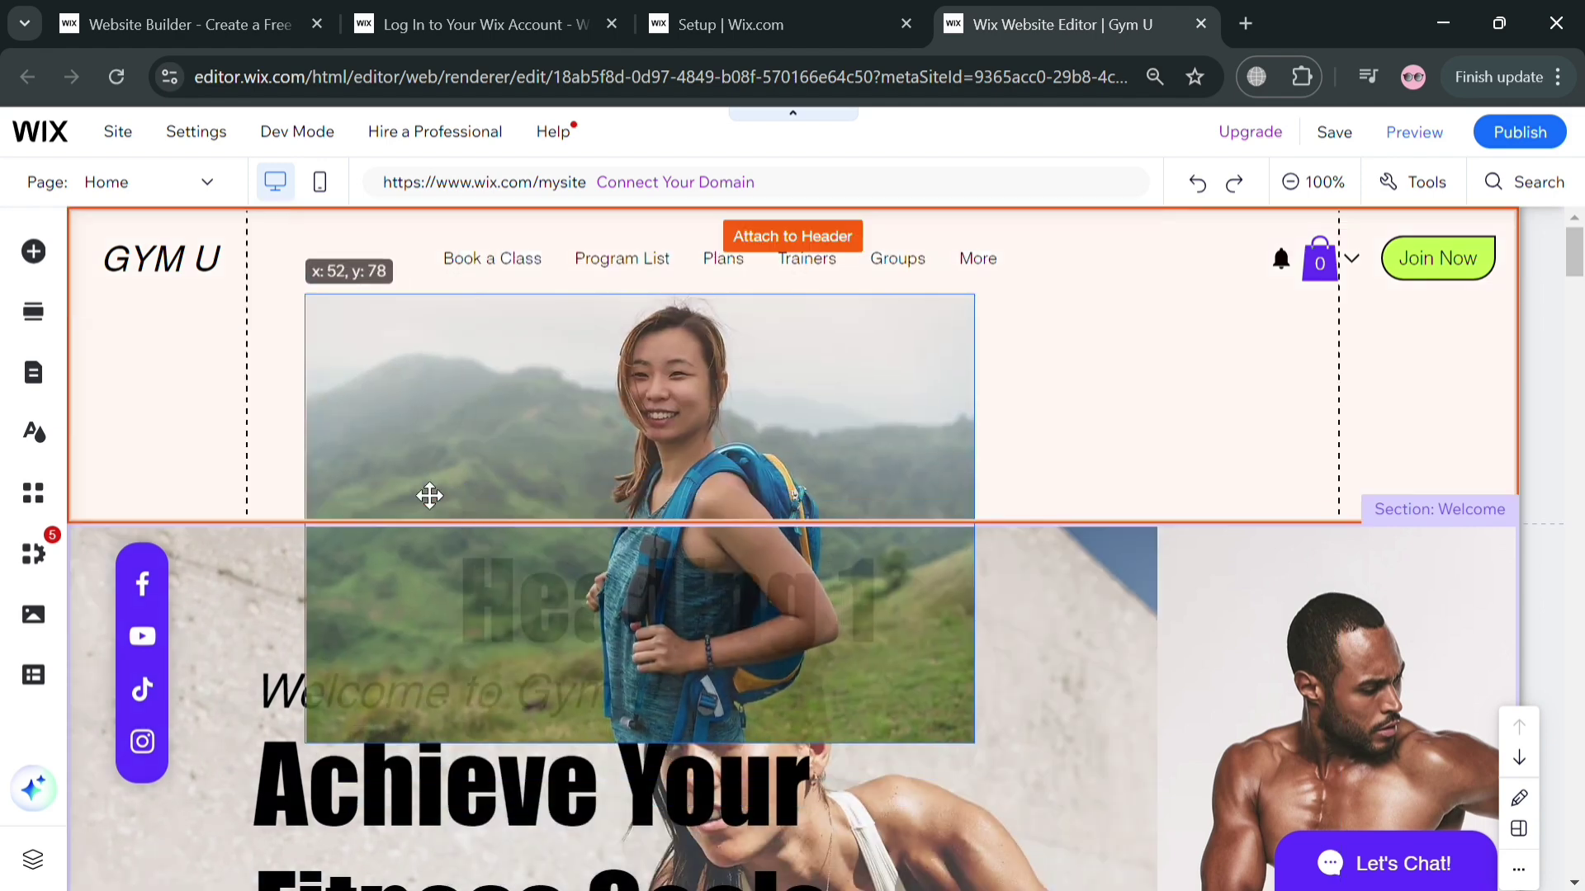
{"action": "left_click_drag", "start_coordinate": [310, 297], "coordinate": [494, 477]}
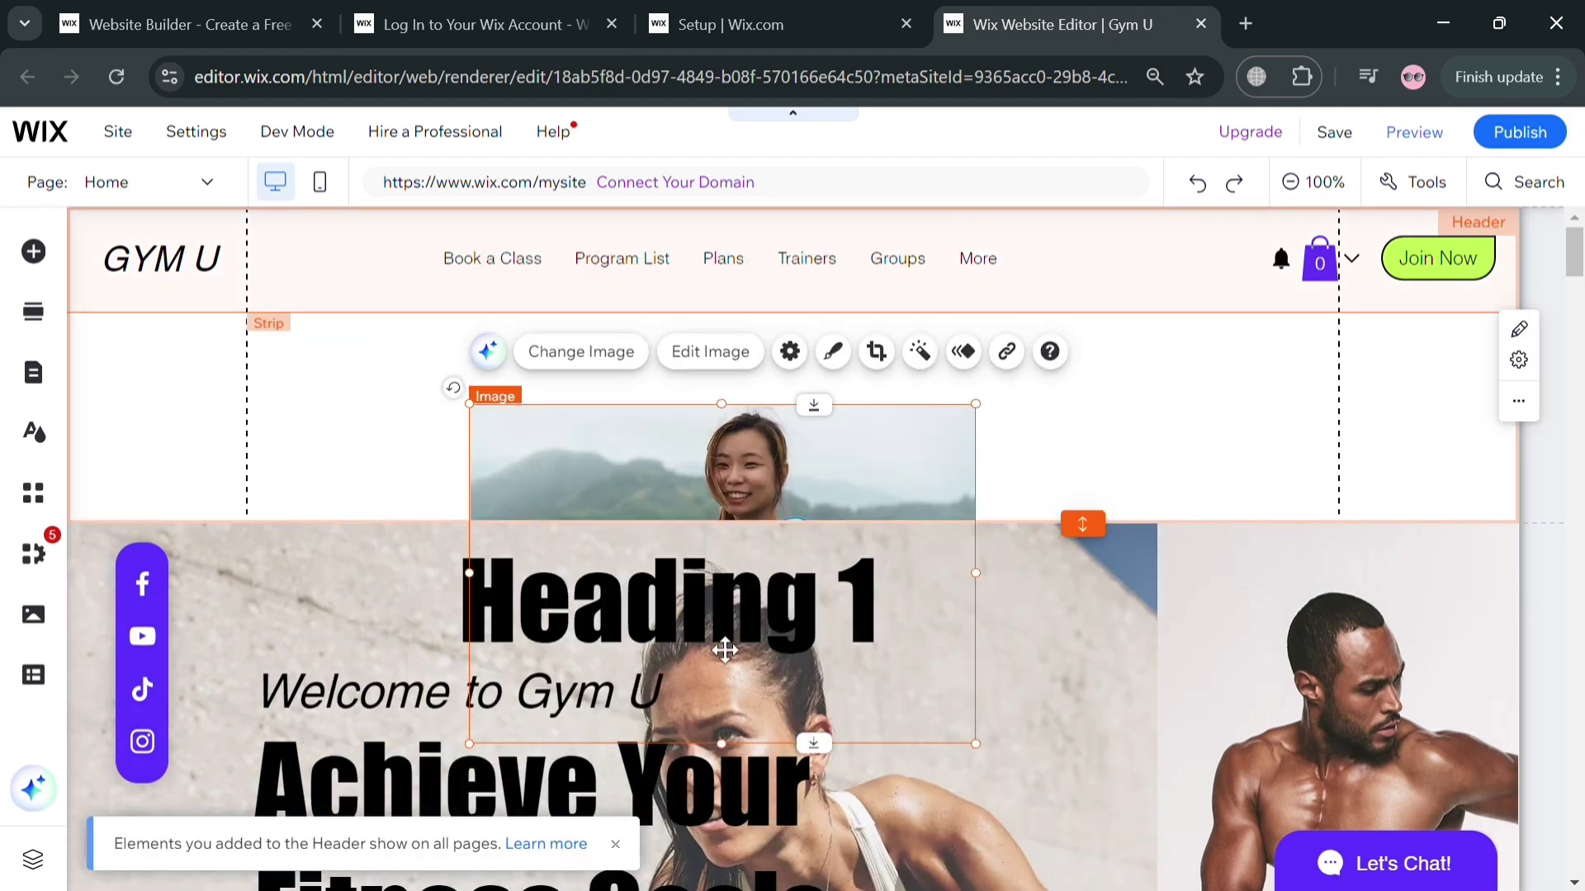
{"action": "left_click_drag", "start_coordinate": [693, 506], "coordinate": [415, 381]}
{"action": "left_click_drag", "start_coordinate": [698, 282], "coordinate": [554, 378]}
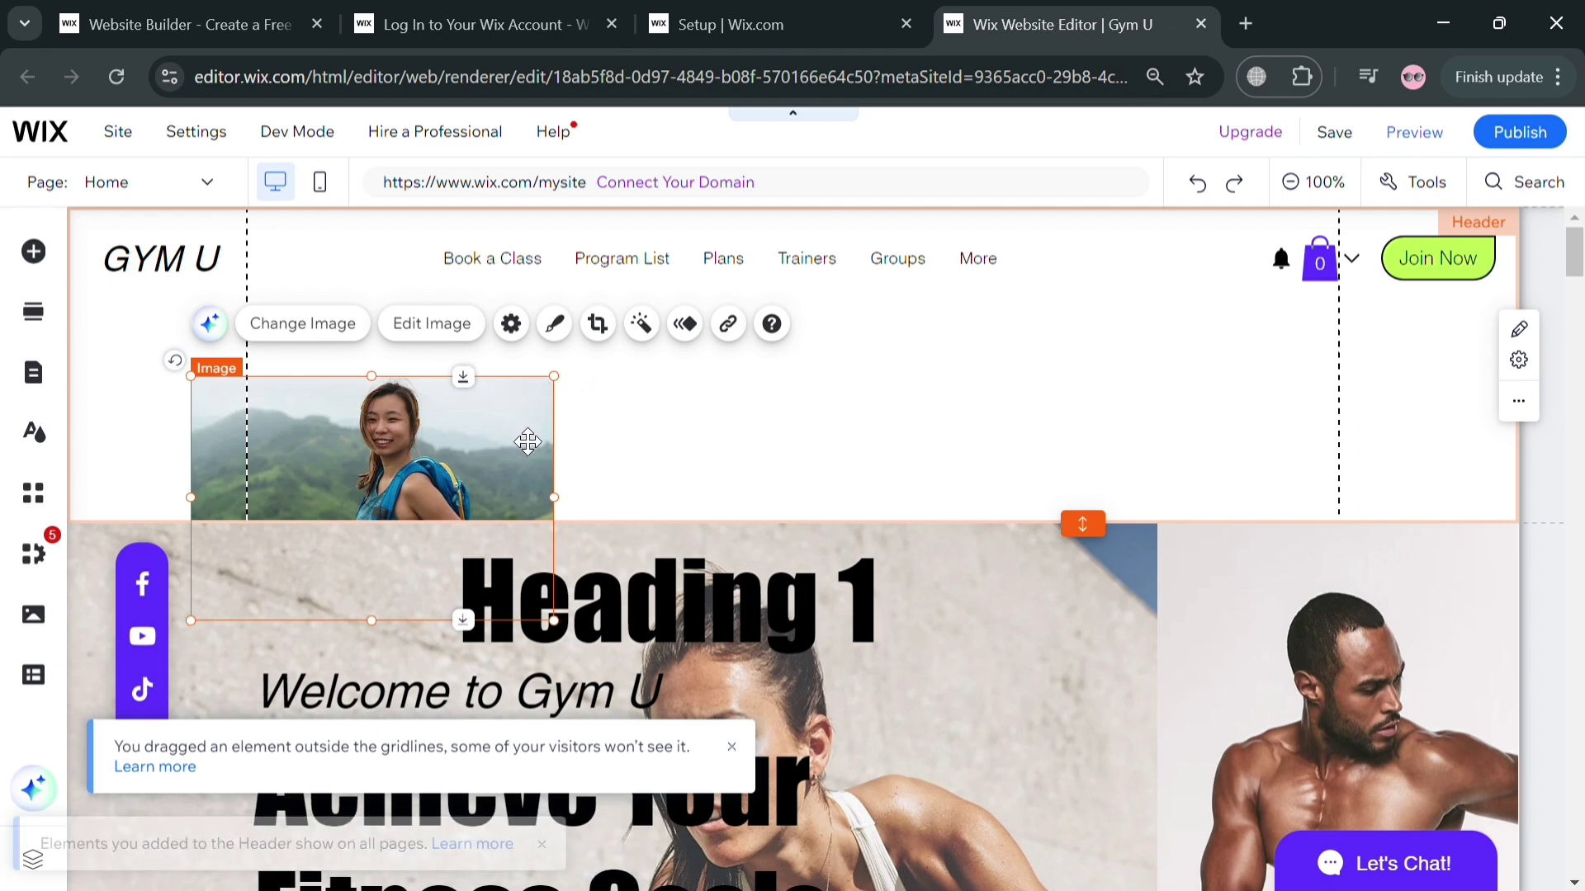
{"action": "key", "text": "ctrl+z"}
Slide the hiker photo to the header's left edge below the GYM U logo.
{"action": "left_click_drag", "start_coordinate": [505, 450], "coordinate": [361, 450]}
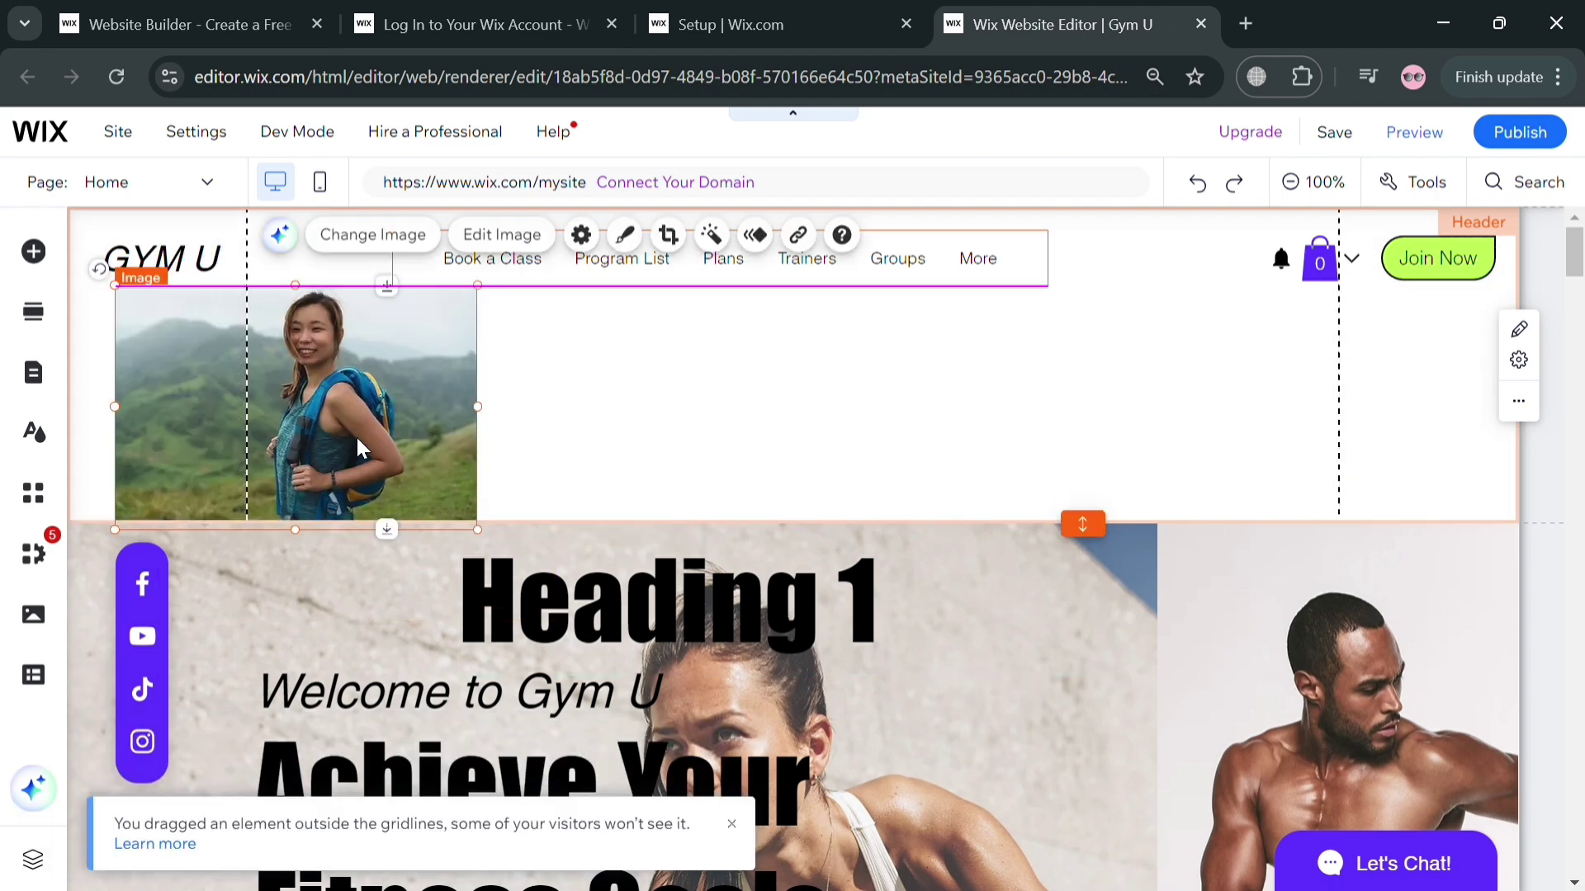
{"action": "left_click", "coordinate": [602, 450]}
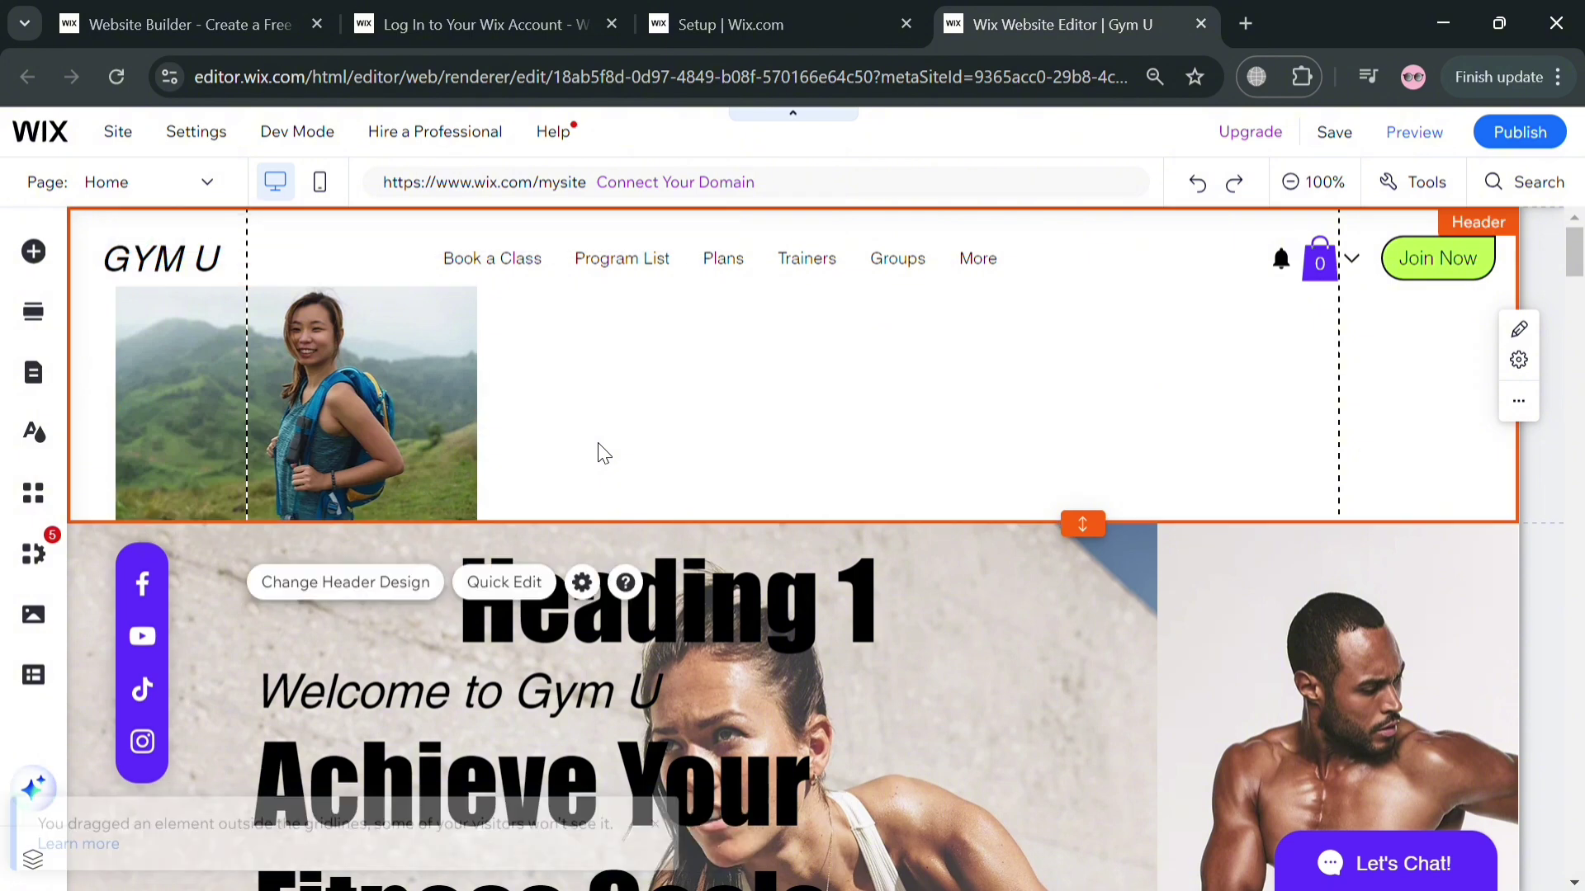
{"action": "left_click", "coordinate": [423, 468]}
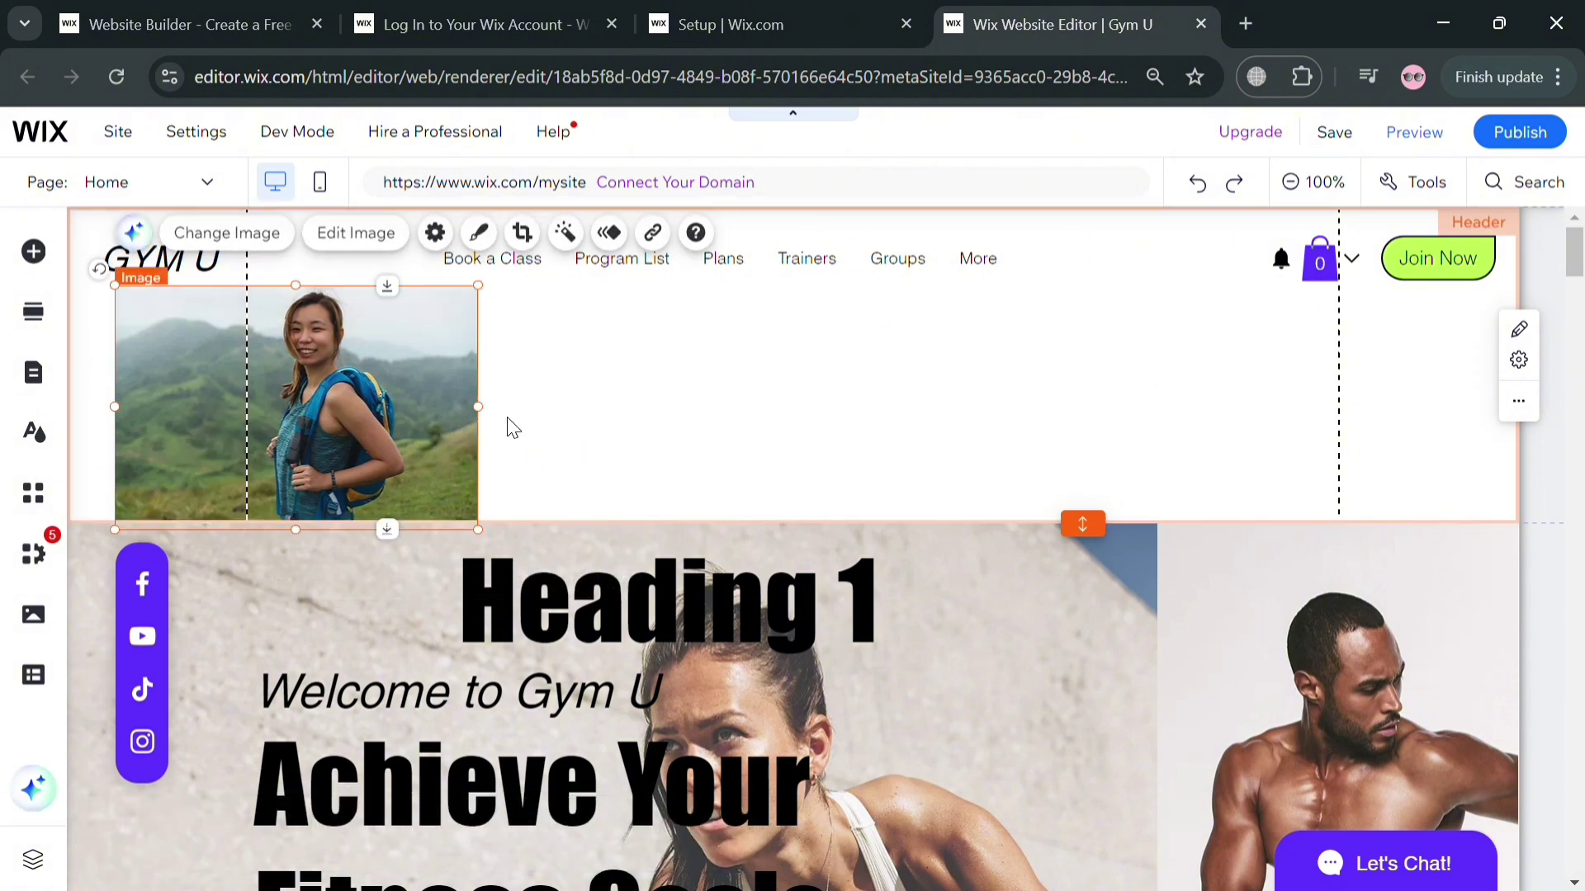
{"action": "right_click", "coordinate": [446, 378]}
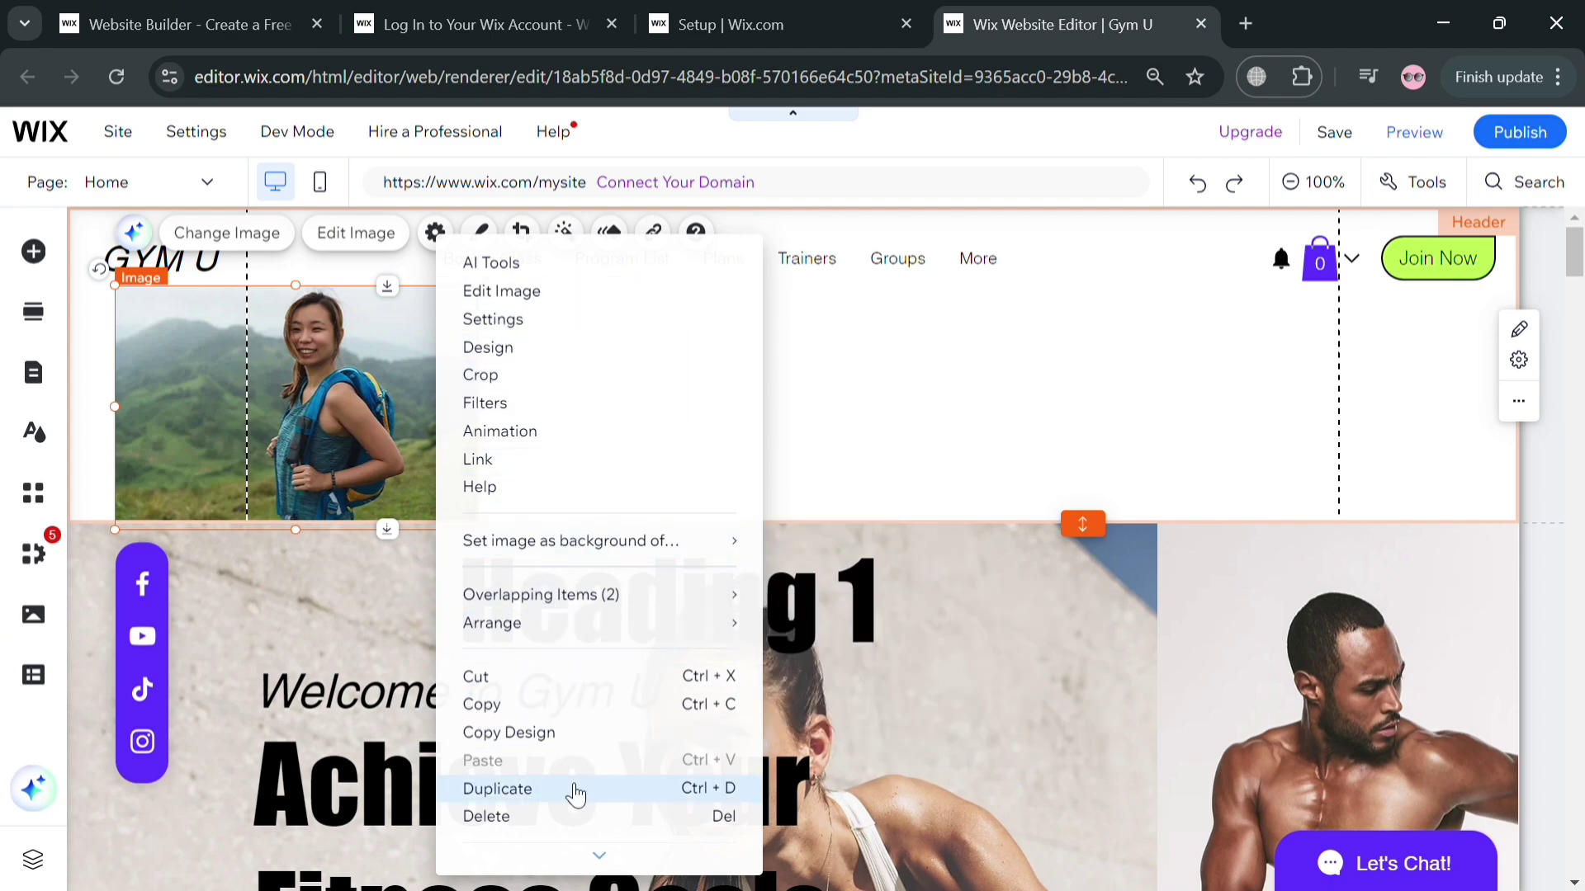
Duplicate the hiker photo beside the original and delete the stray checkout-page text box.
{"action": "left_click", "coordinate": [540, 645]}
{"action": "left_click_drag", "start_coordinate": [436, 389], "coordinate": [769, 417]}
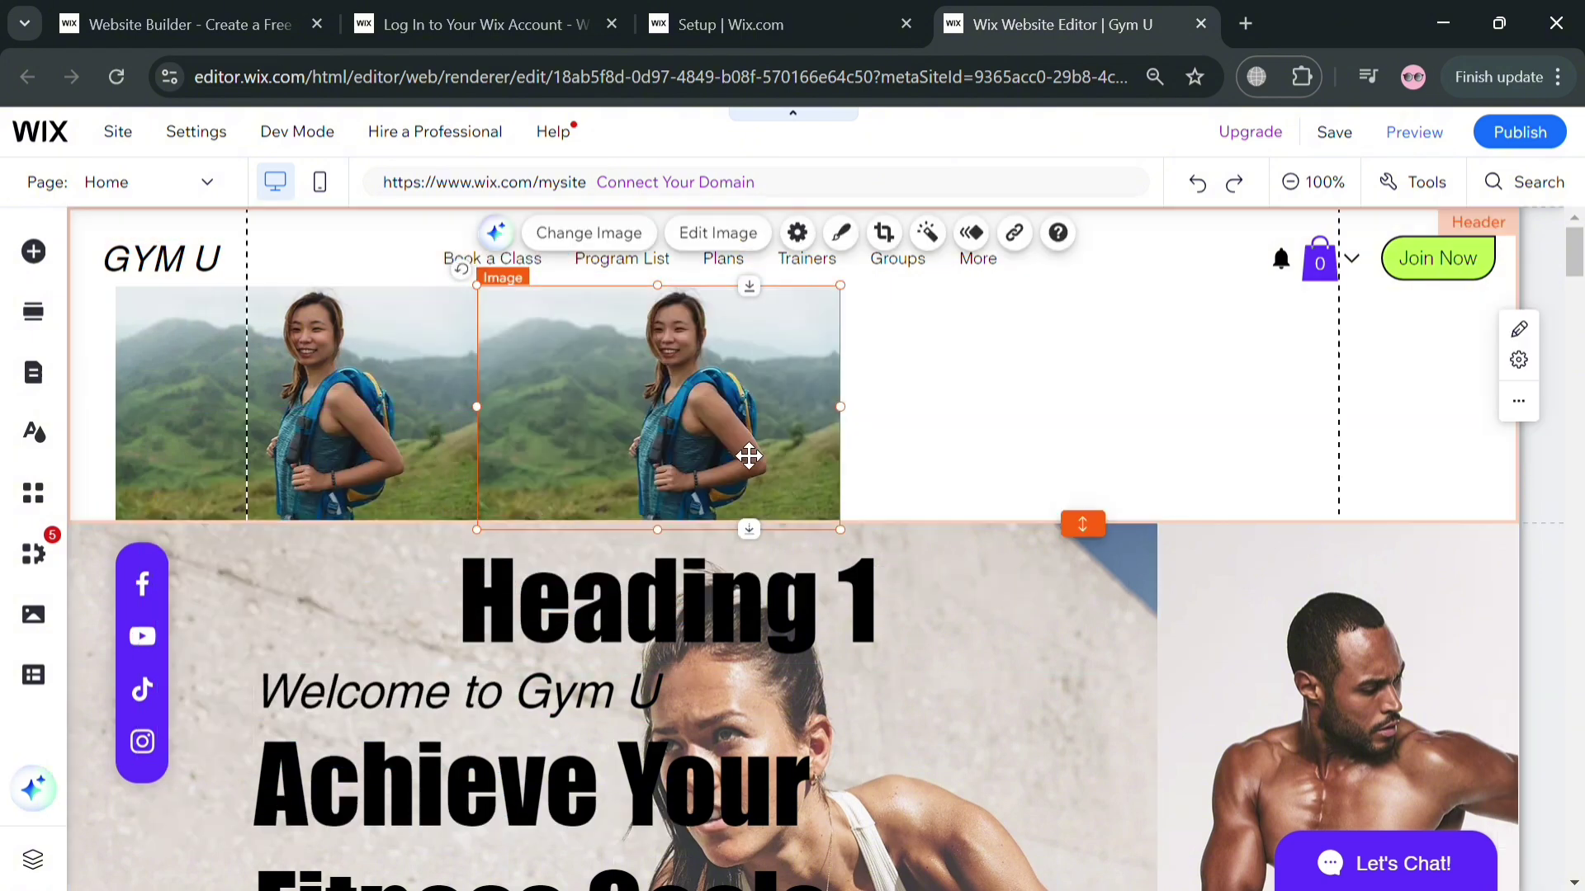
{"action": "left_click", "coordinate": [701, 381]}
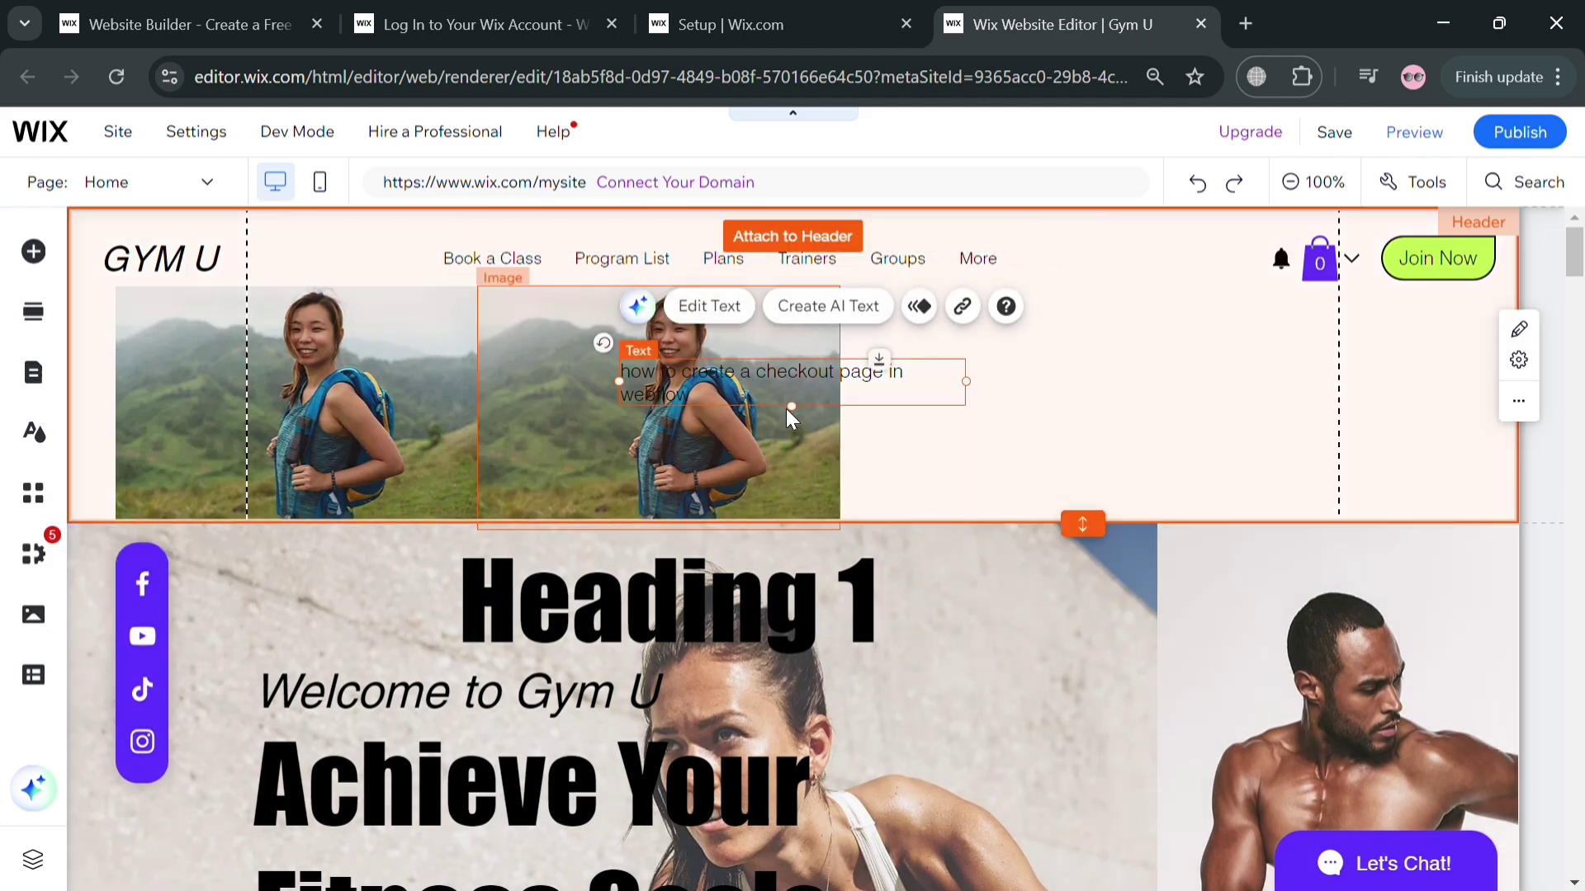
{"action": "key", "text": "Delete"}
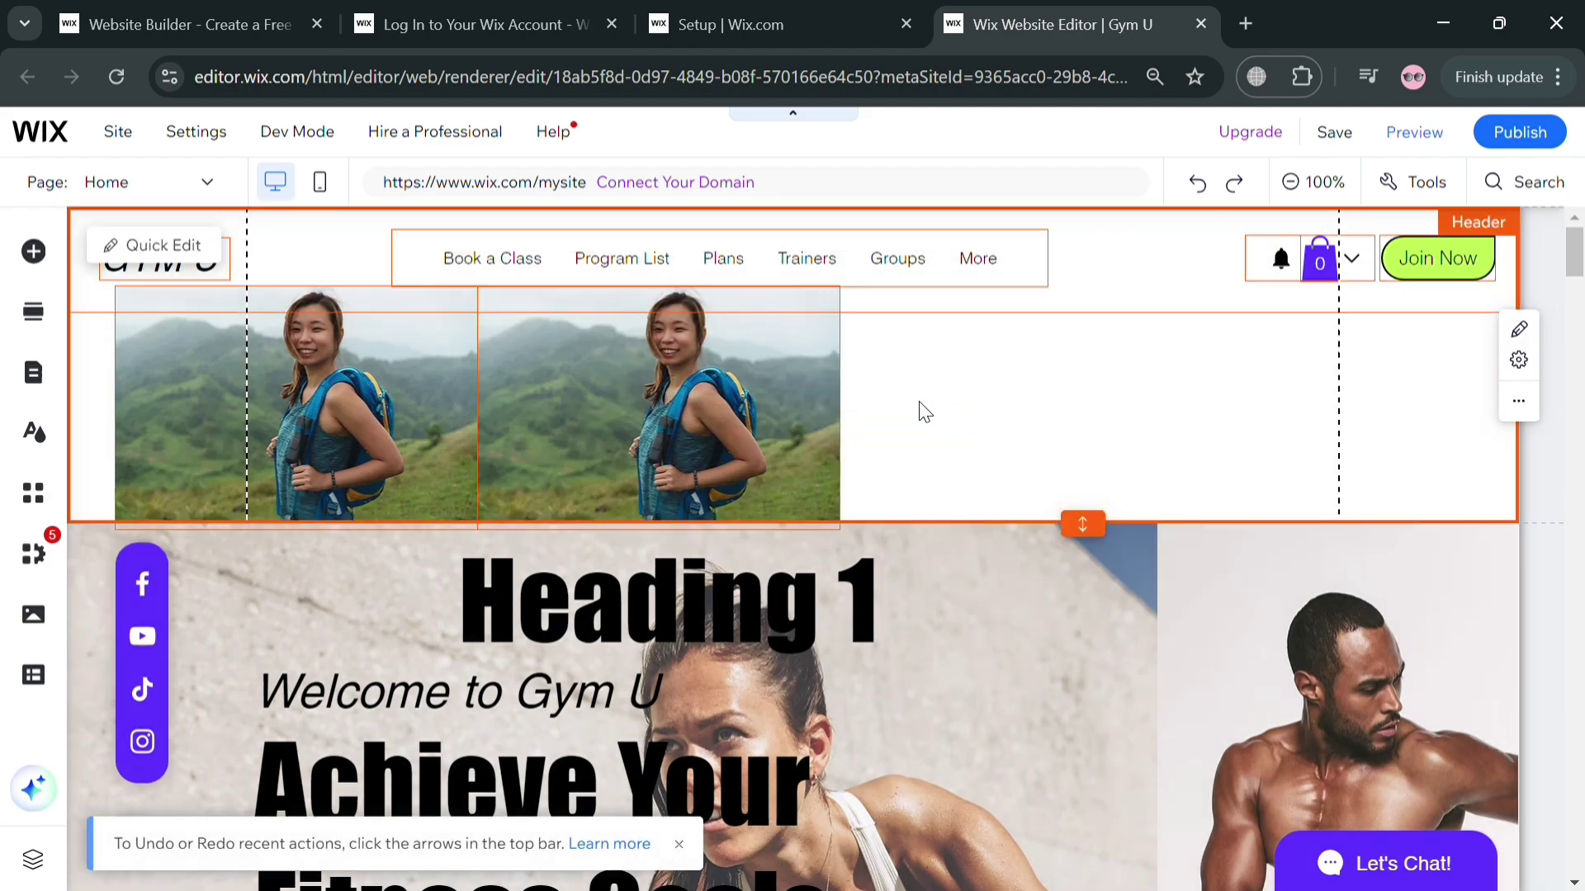
Duplicate the second photo and place the third copy in the header row.
{"action": "right_click", "coordinate": [664, 376]}
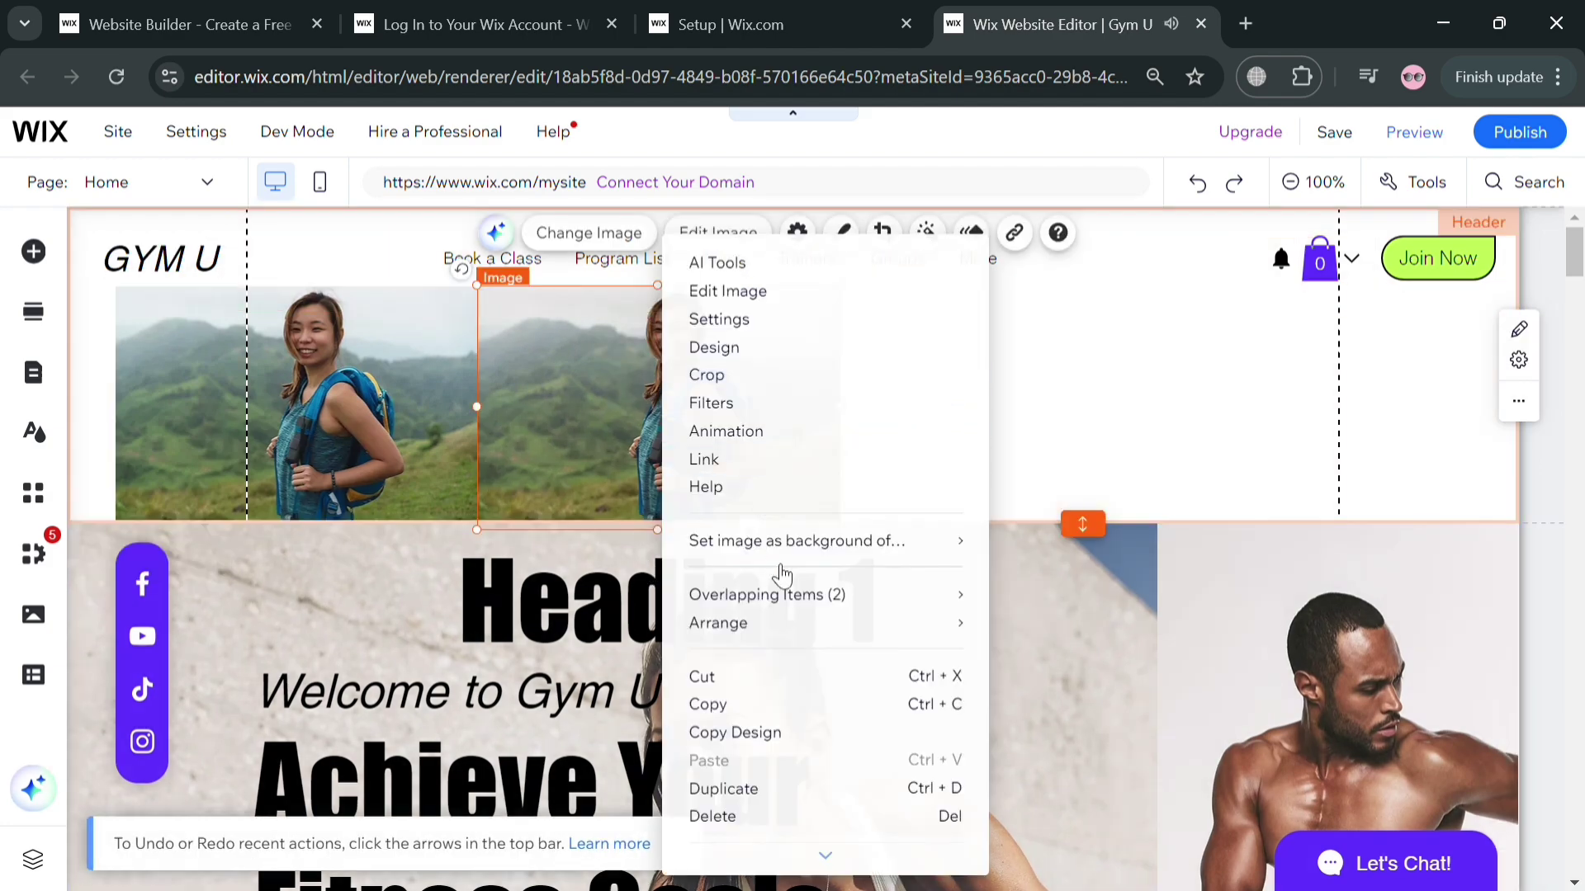
{"action": "left_click", "coordinate": [780, 805]}
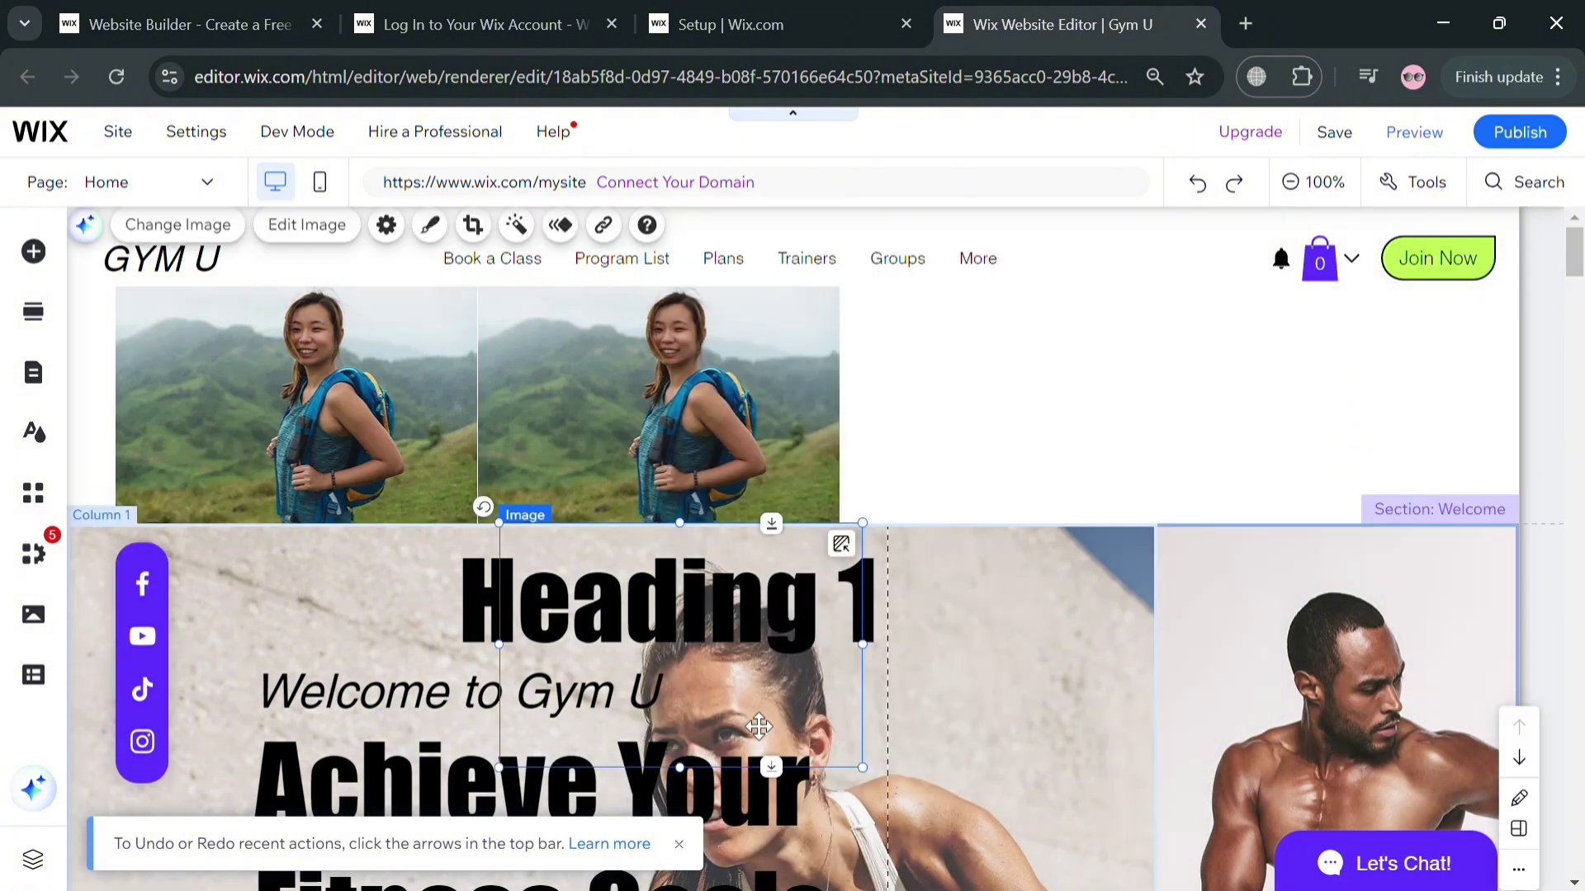
{"action": "left_click_drag", "start_coordinate": [650, 731], "coordinate": [986, 492]}
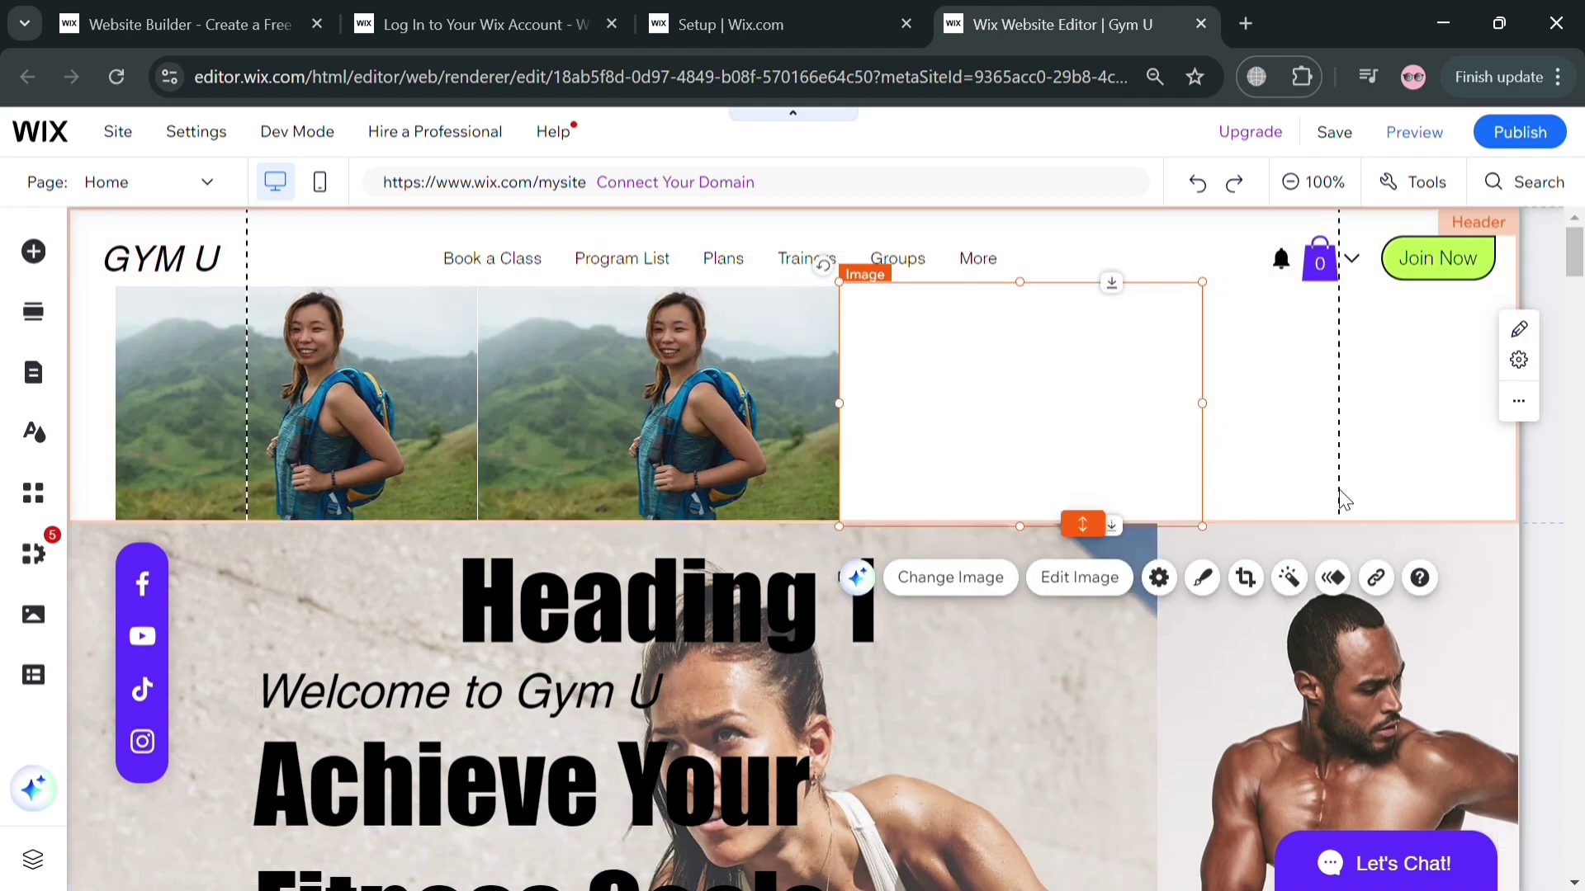
{"action": "left_click", "coordinate": [1366, 493]}
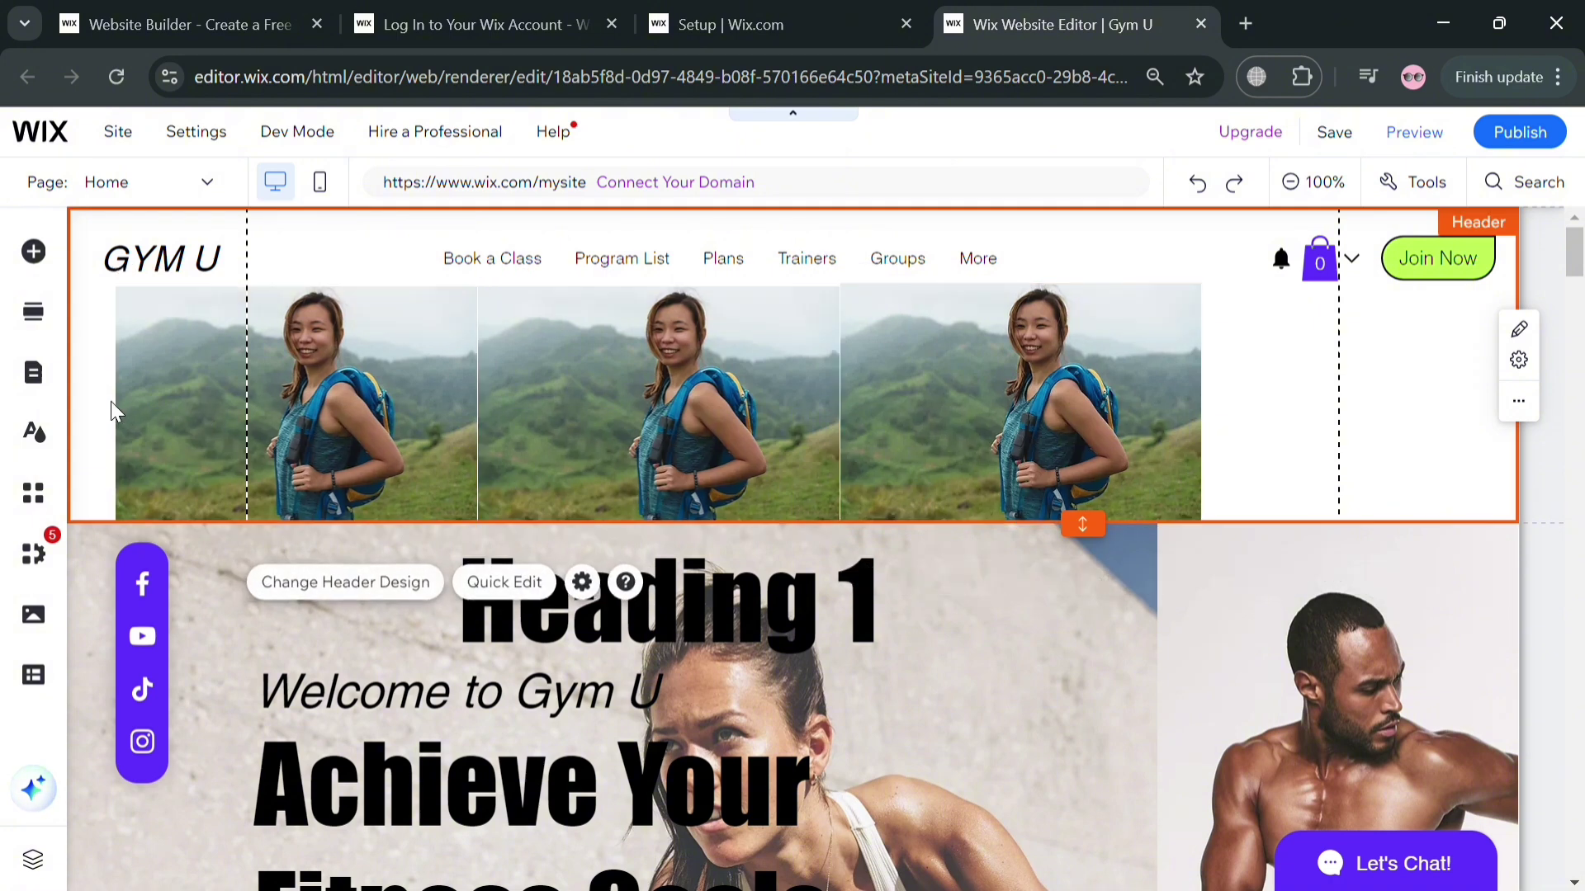
Select each of the three header photos in turn to check the row.
{"action": "left_click", "coordinate": [258, 406]}
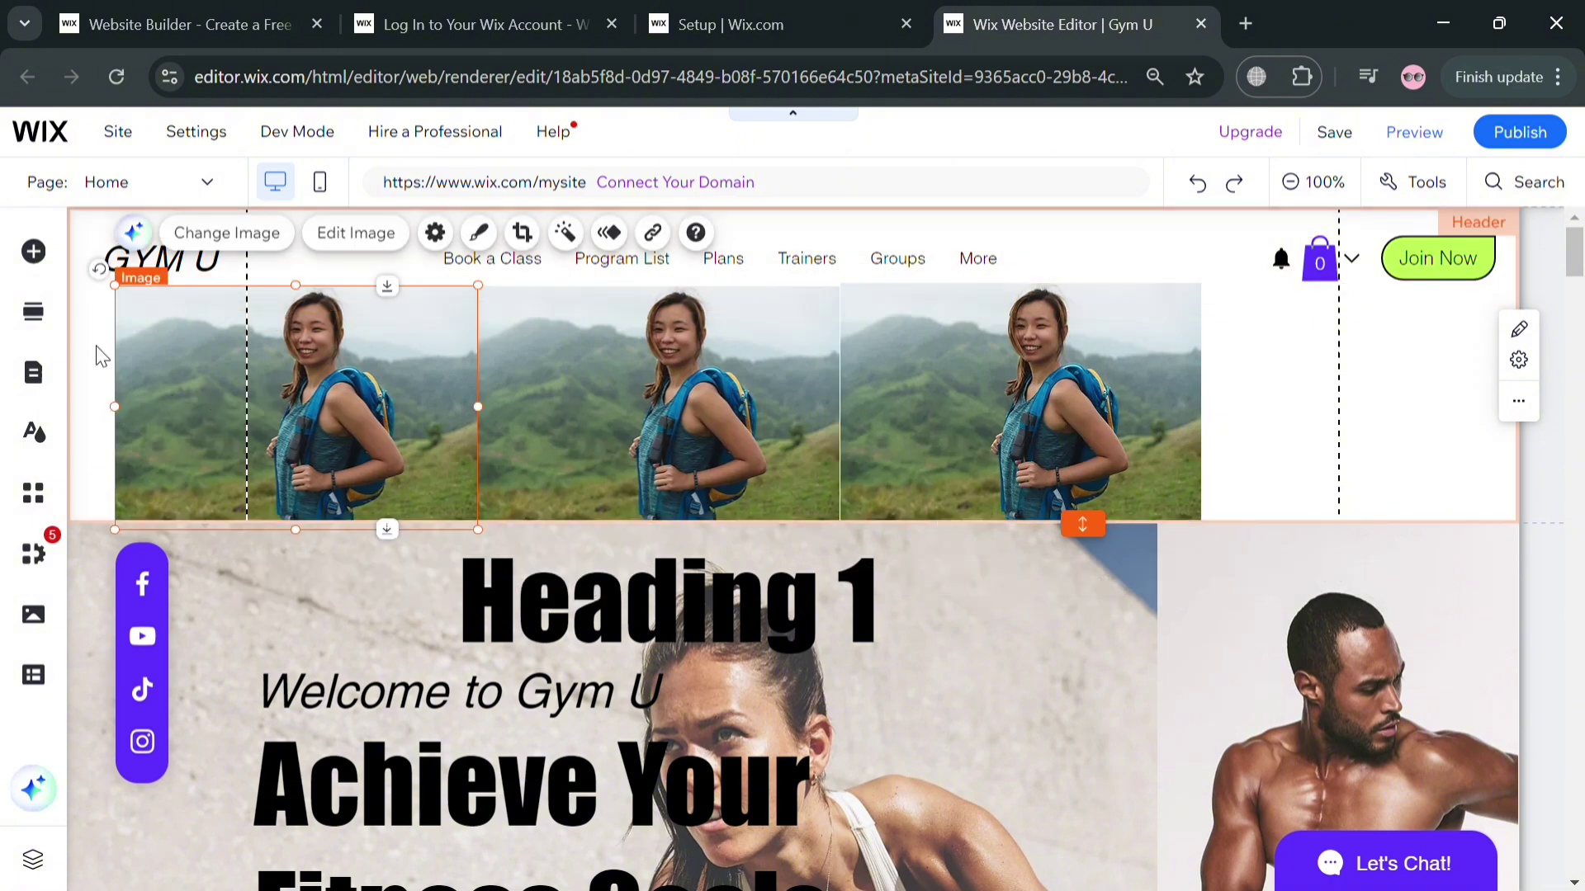
{"action": "left_click", "coordinate": [542, 353]}
{"action": "left_click", "coordinate": [1062, 389], "text": "shift"}
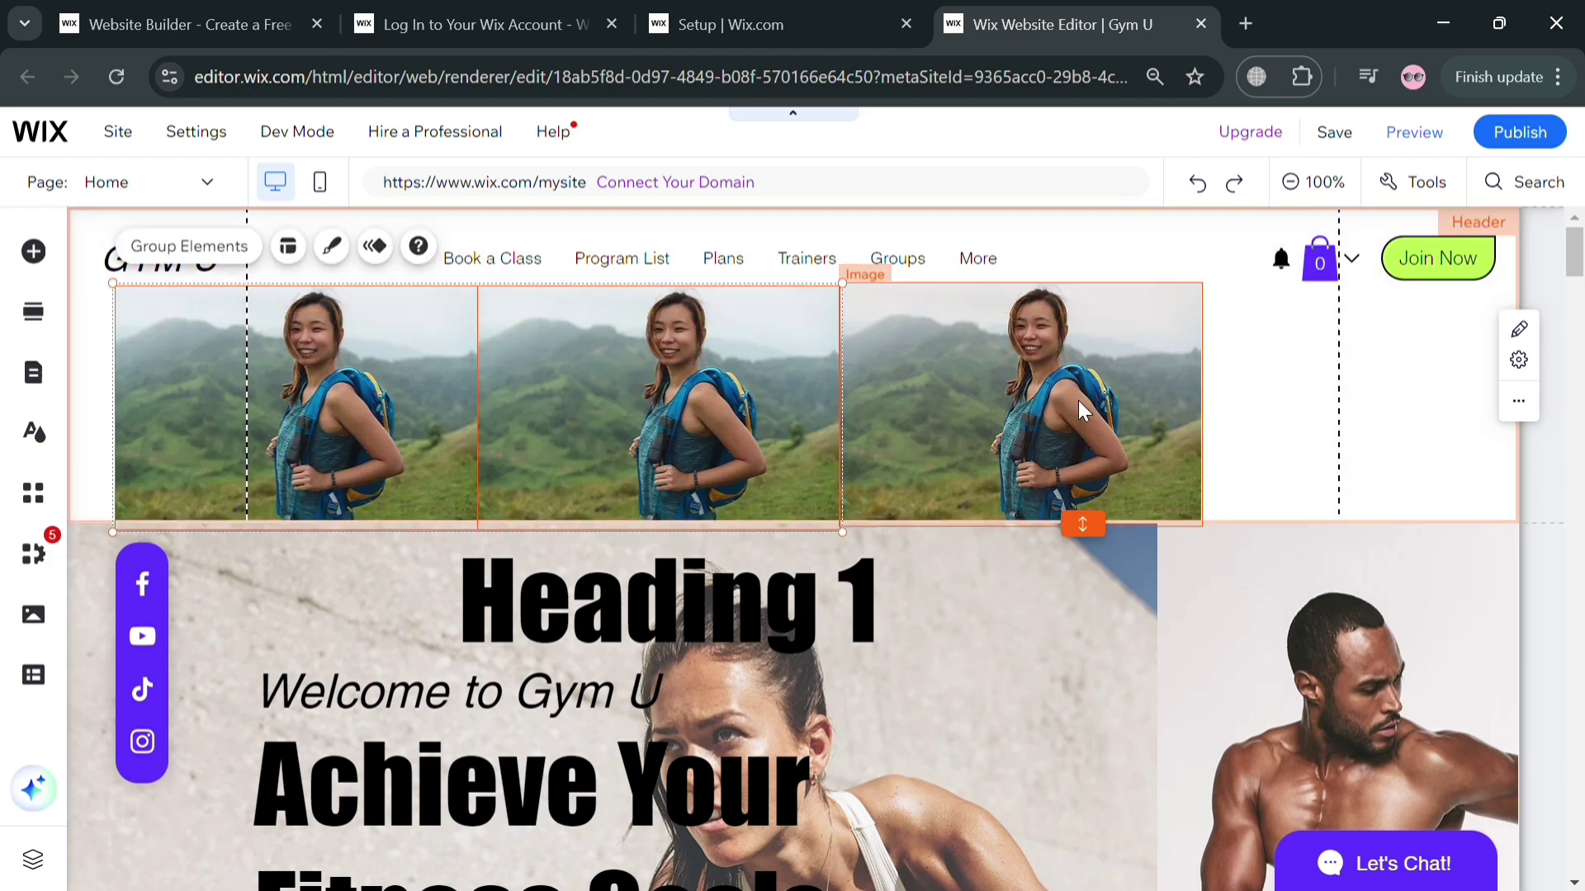
{"action": "left_click", "coordinate": [1110, 410]}
{"action": "left_click", "coordinate": [661, 425]}
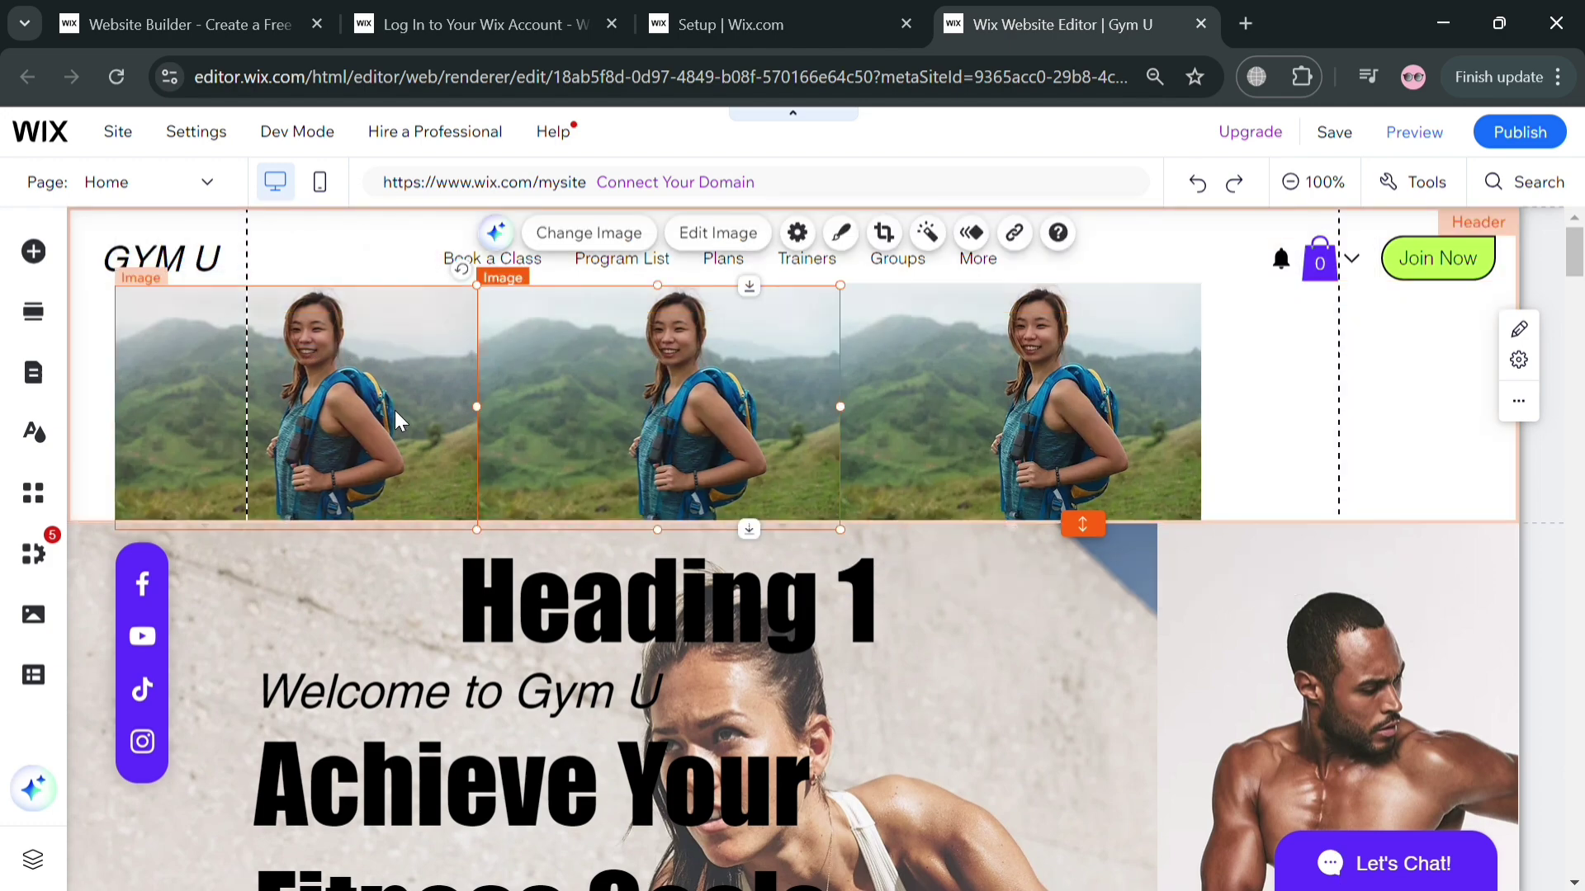
{"action": "left_click", "coordinate": [363, 418]}
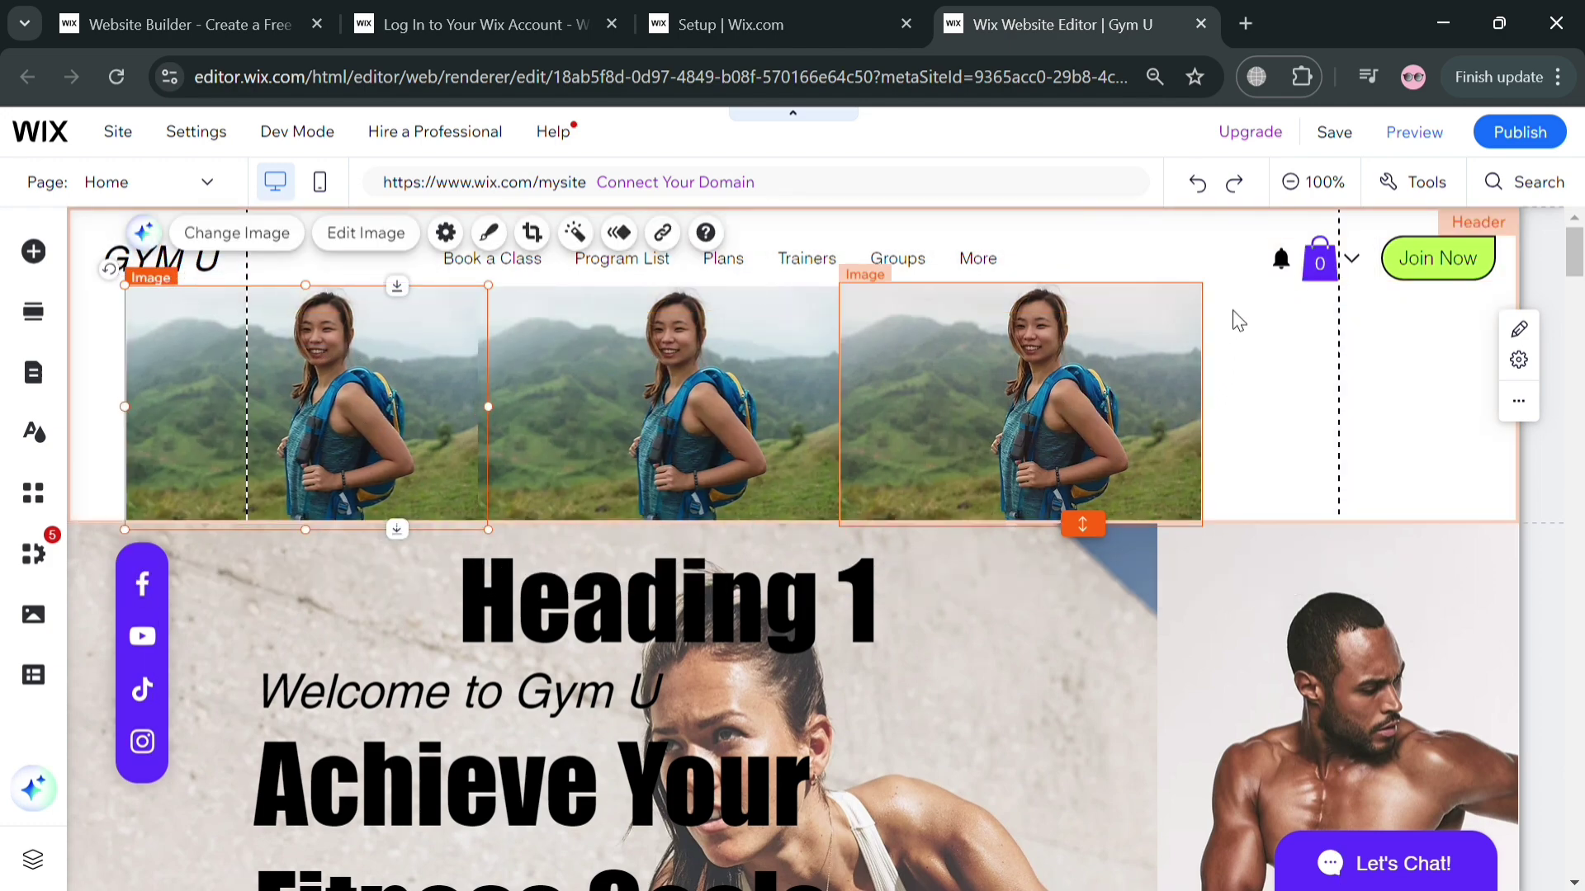
Group the three header photos and move the group to the header's left edge.
{"action": "left_click_drag", "start_coordinate": [1240, 322], "coordinate": [388, 389]}
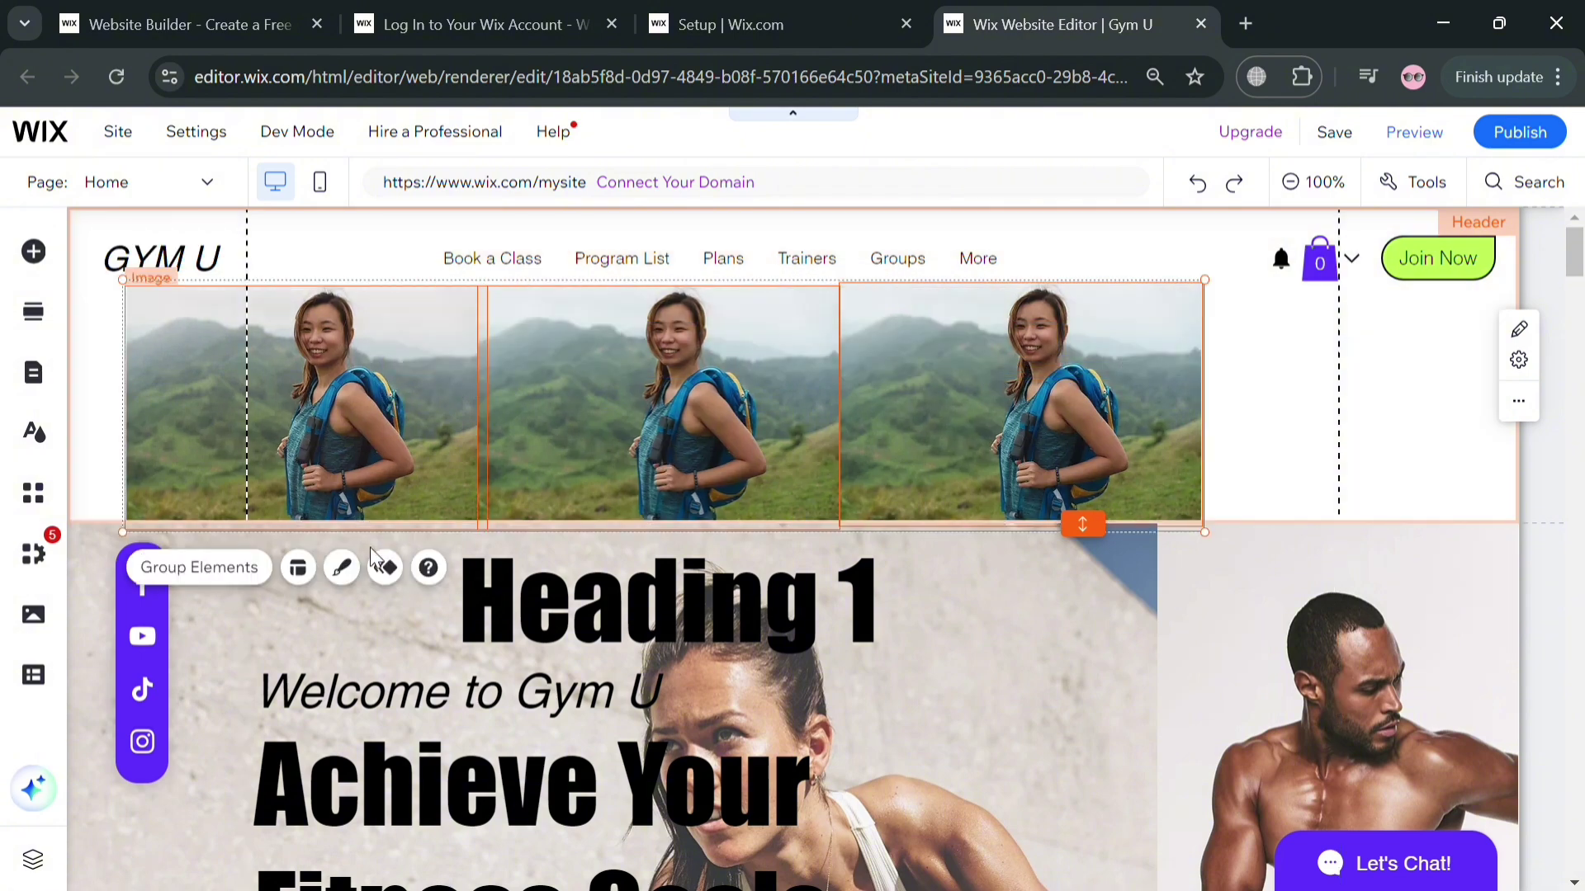
{"action": "left_click", "coordinate": [191, 569]}
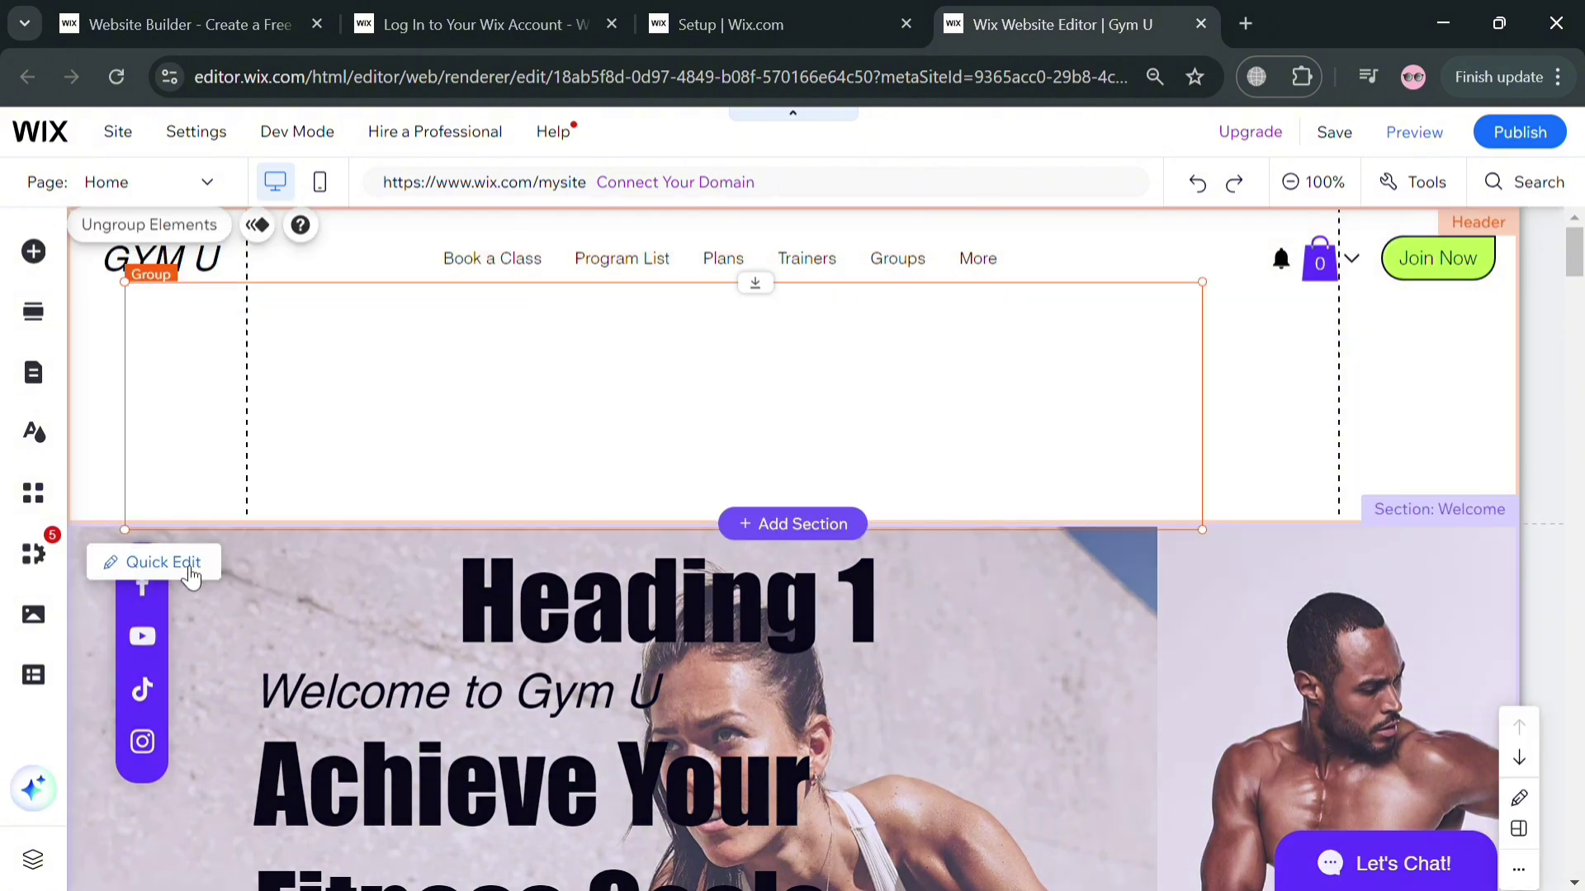
{"action": "left_click_drag", "start_coordinate": [557, 441], "coordinate": [506, 443]}
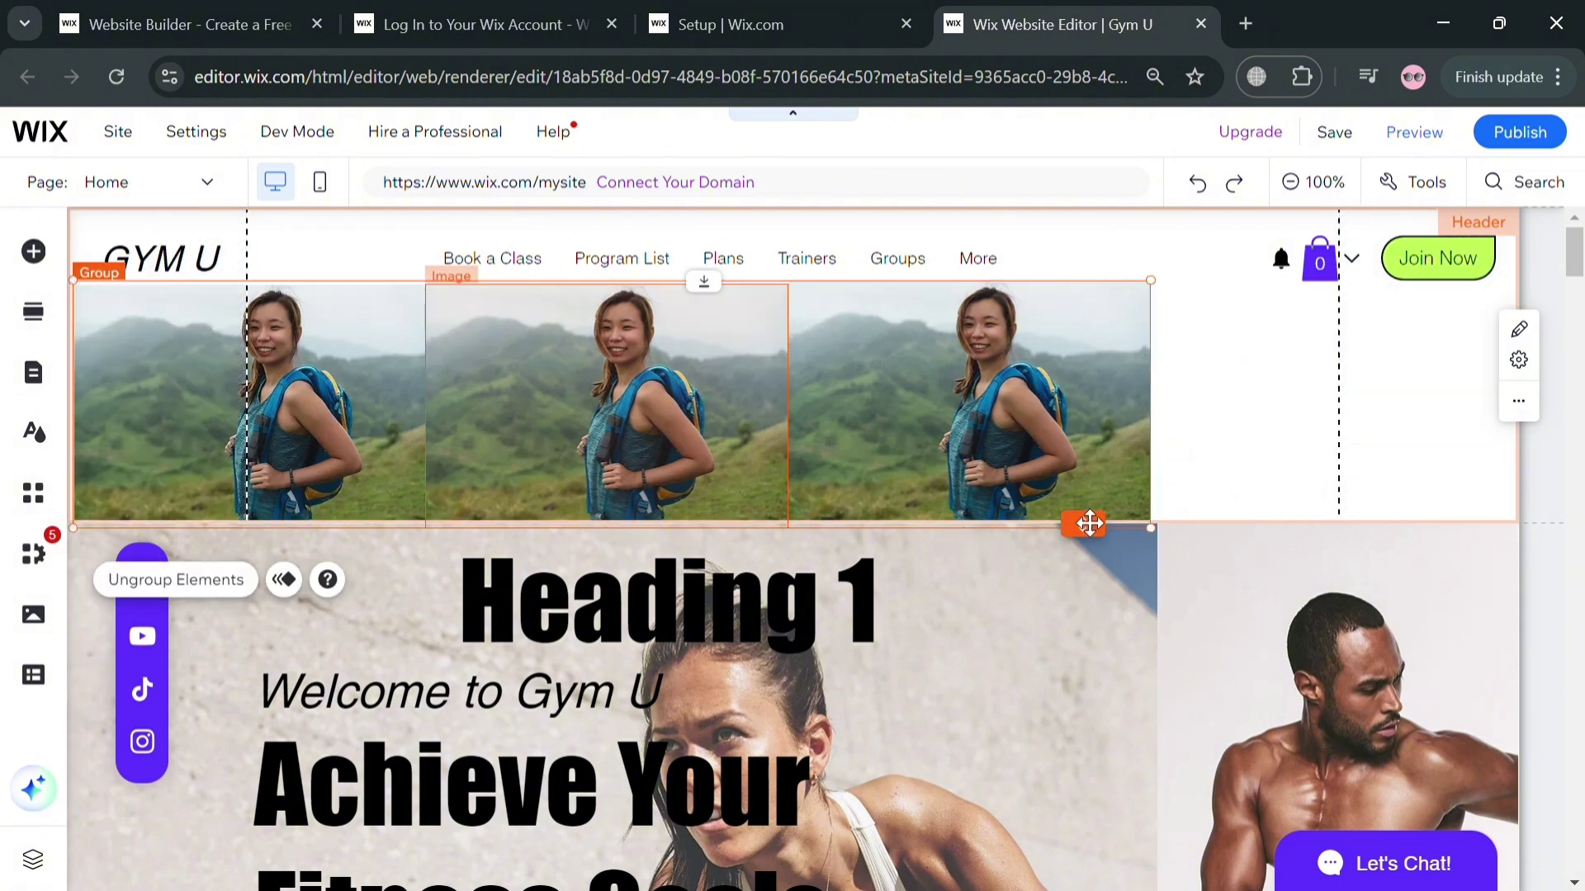
Raise the header height to 353 px and move the photo group lower within it.
{"action": "left_click_drag", "start_coordinate": [1088, 524], "coordinate": [1097, 631]}
{"action": "left_click", "coordinate": [999, 526]}
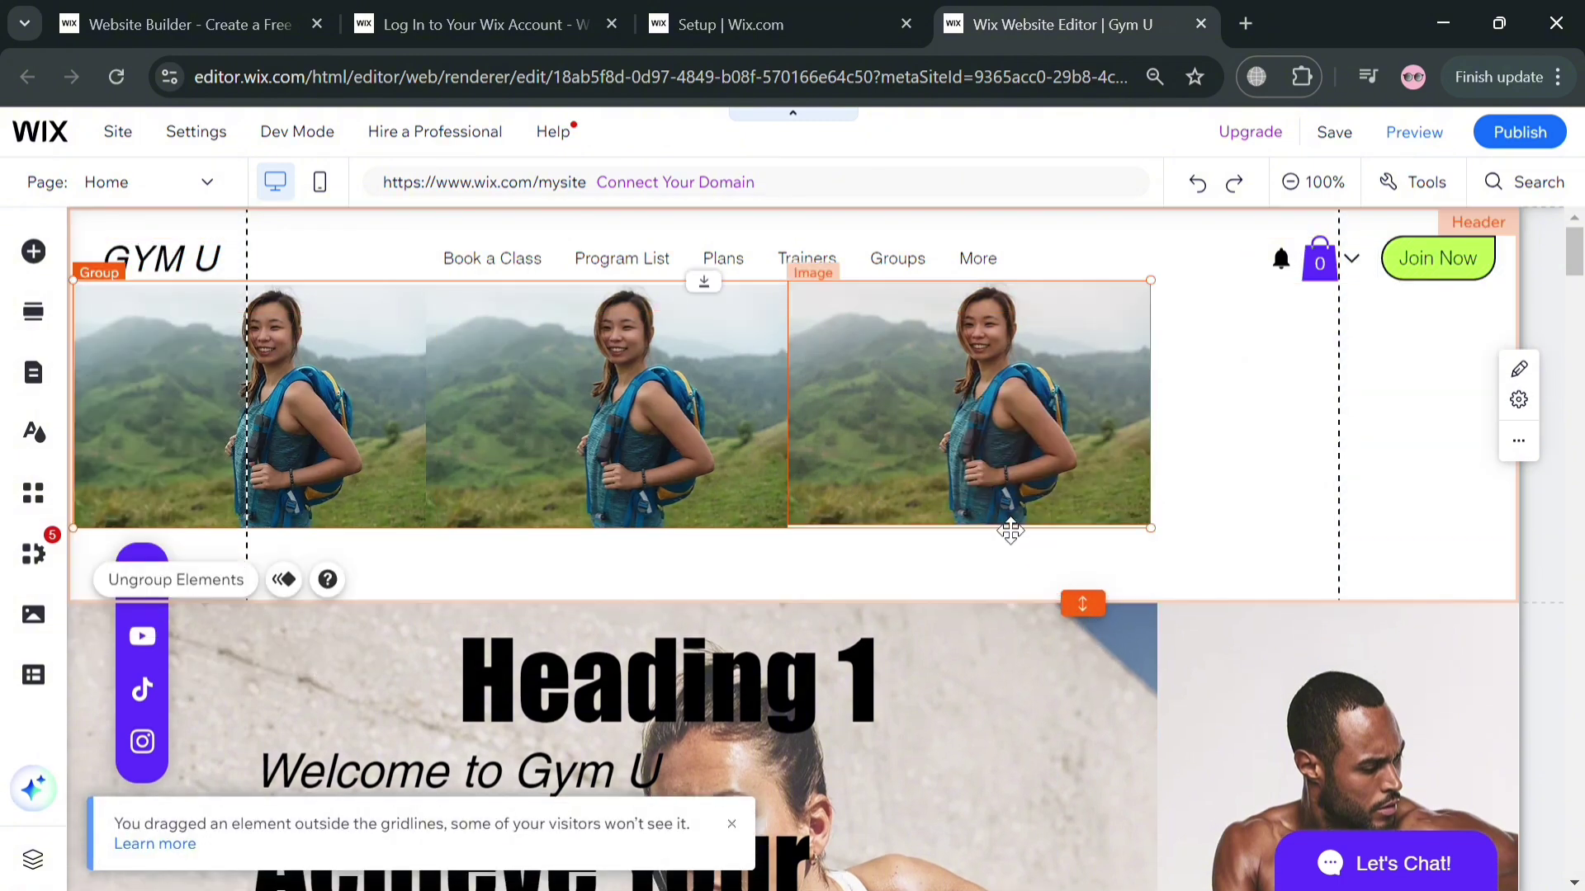
{"action": "left_click_drag", "start_coordinate": [1025, 538], "coordinate": [1024, 607]}
{"action": "left_click", "coordinate": [718, 526]}
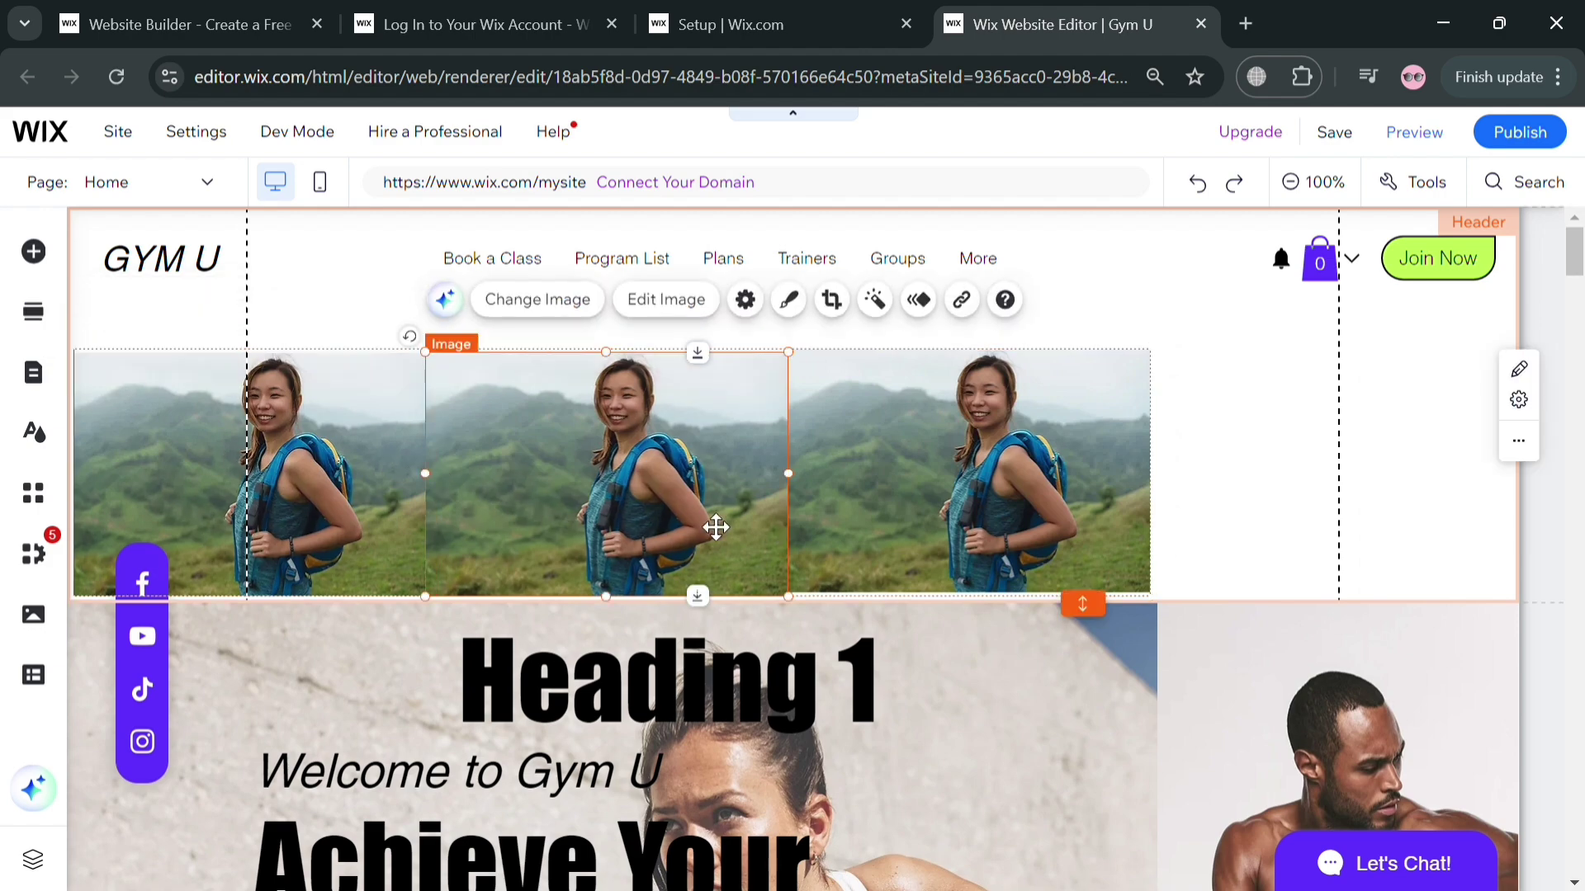
Replace the middle photo with the Travel Photography shoreline image.
{"action": "left_click", "coordinate": [537, 301]}
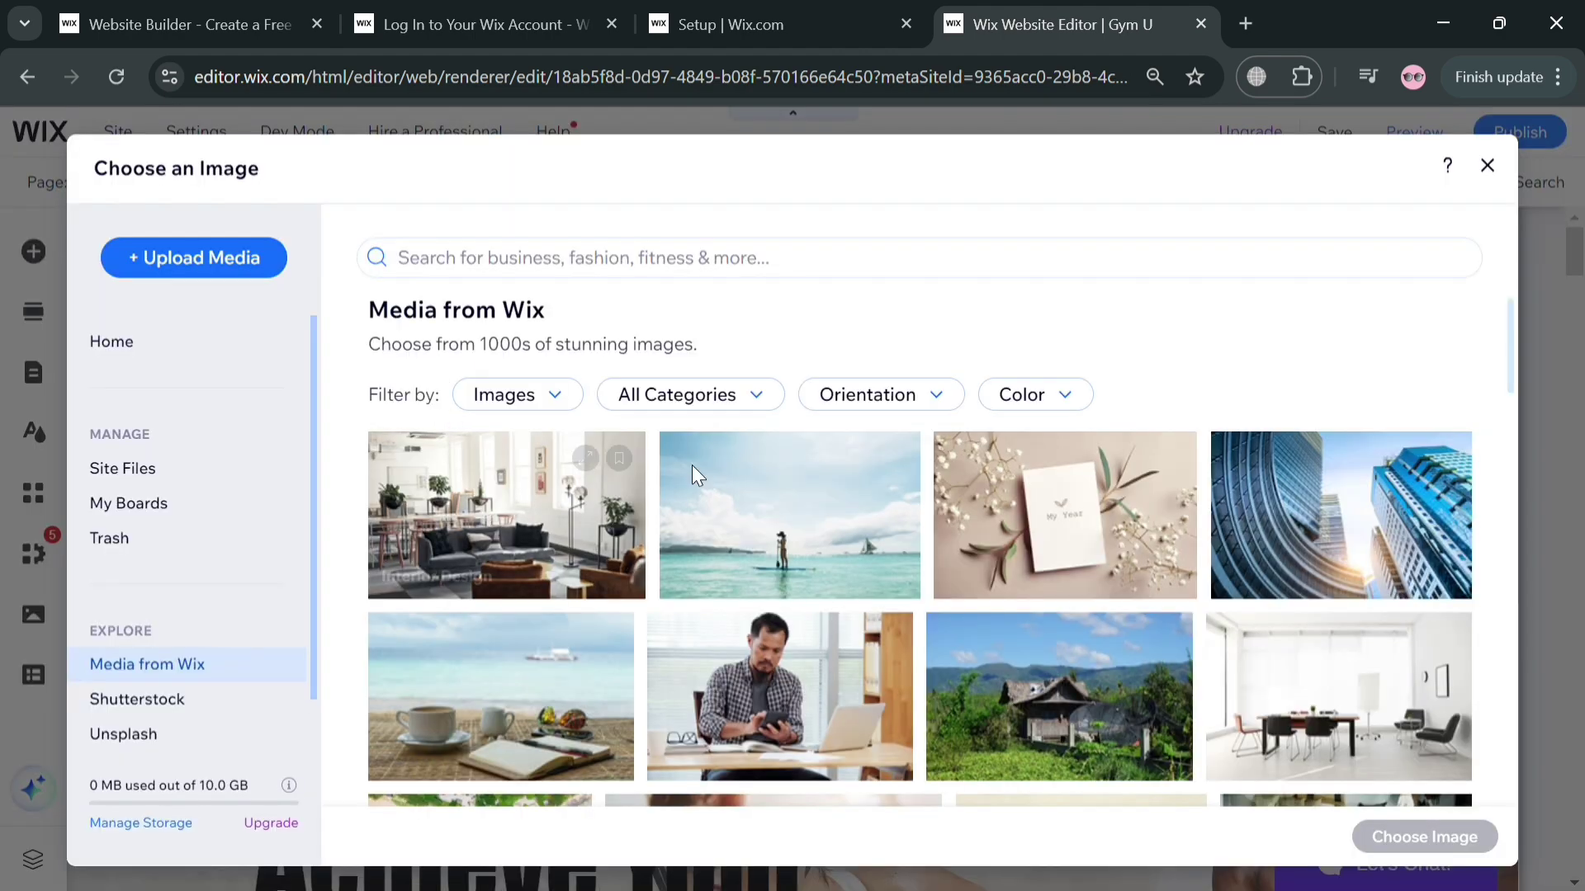
{"action": "scroll", "coordinate": [1111, 600], "scroll_direction": "down", "scroll_amount": 5}
{"action": "scroll", "coordinate": [1110, 600], "scroll_direction": "down", "scroll_amount": 5}
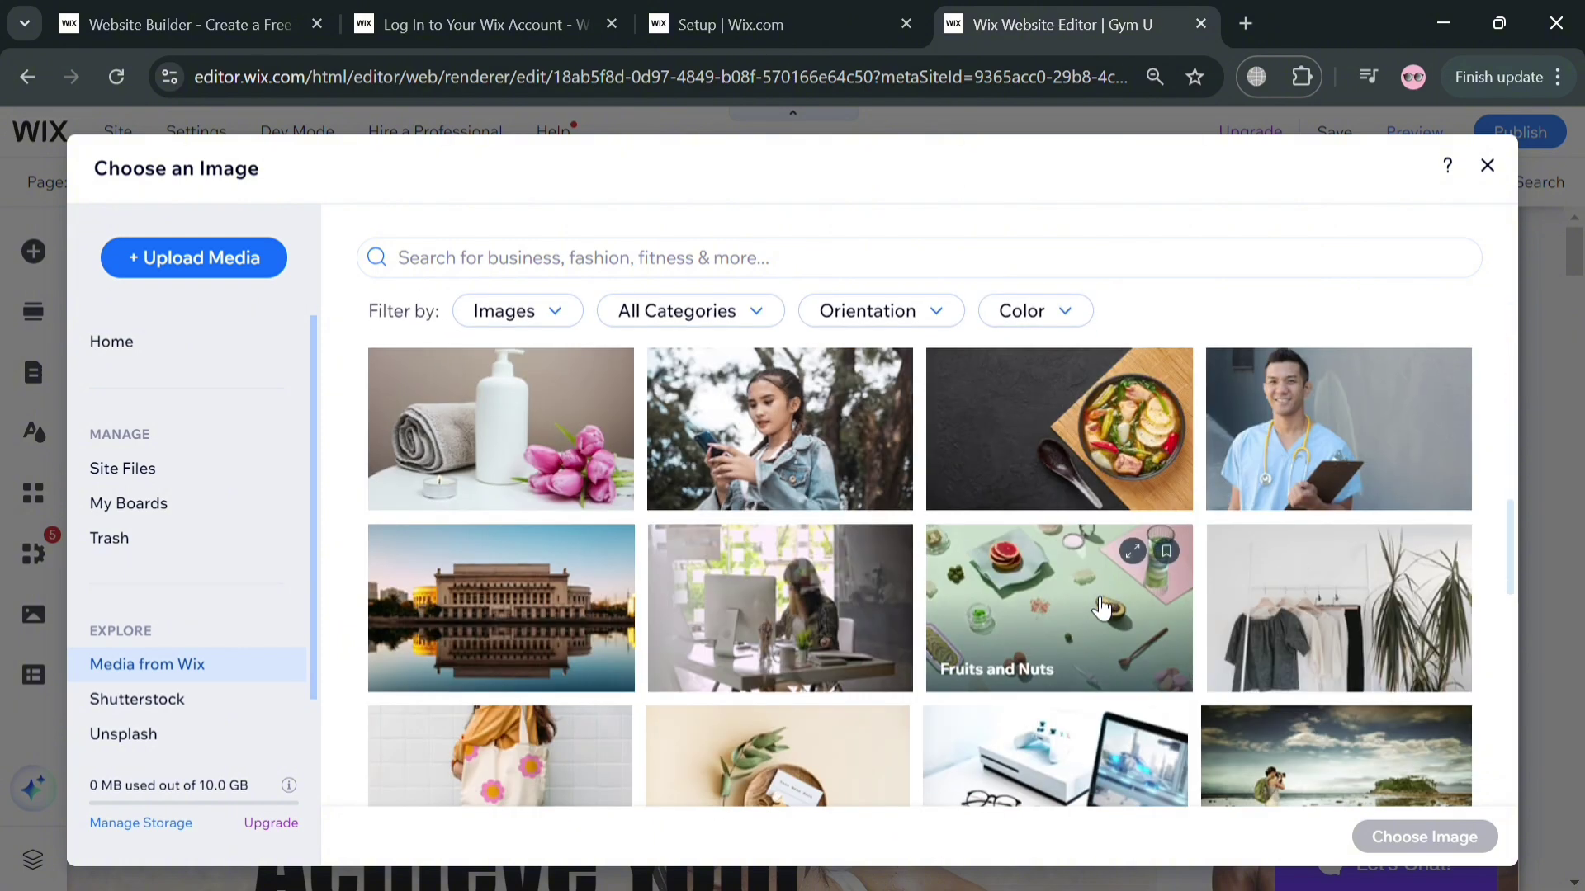
{"action": "scroll", "coordinate": [1166, 578], "scroll_direction": "down", "scroll_amount": 3}
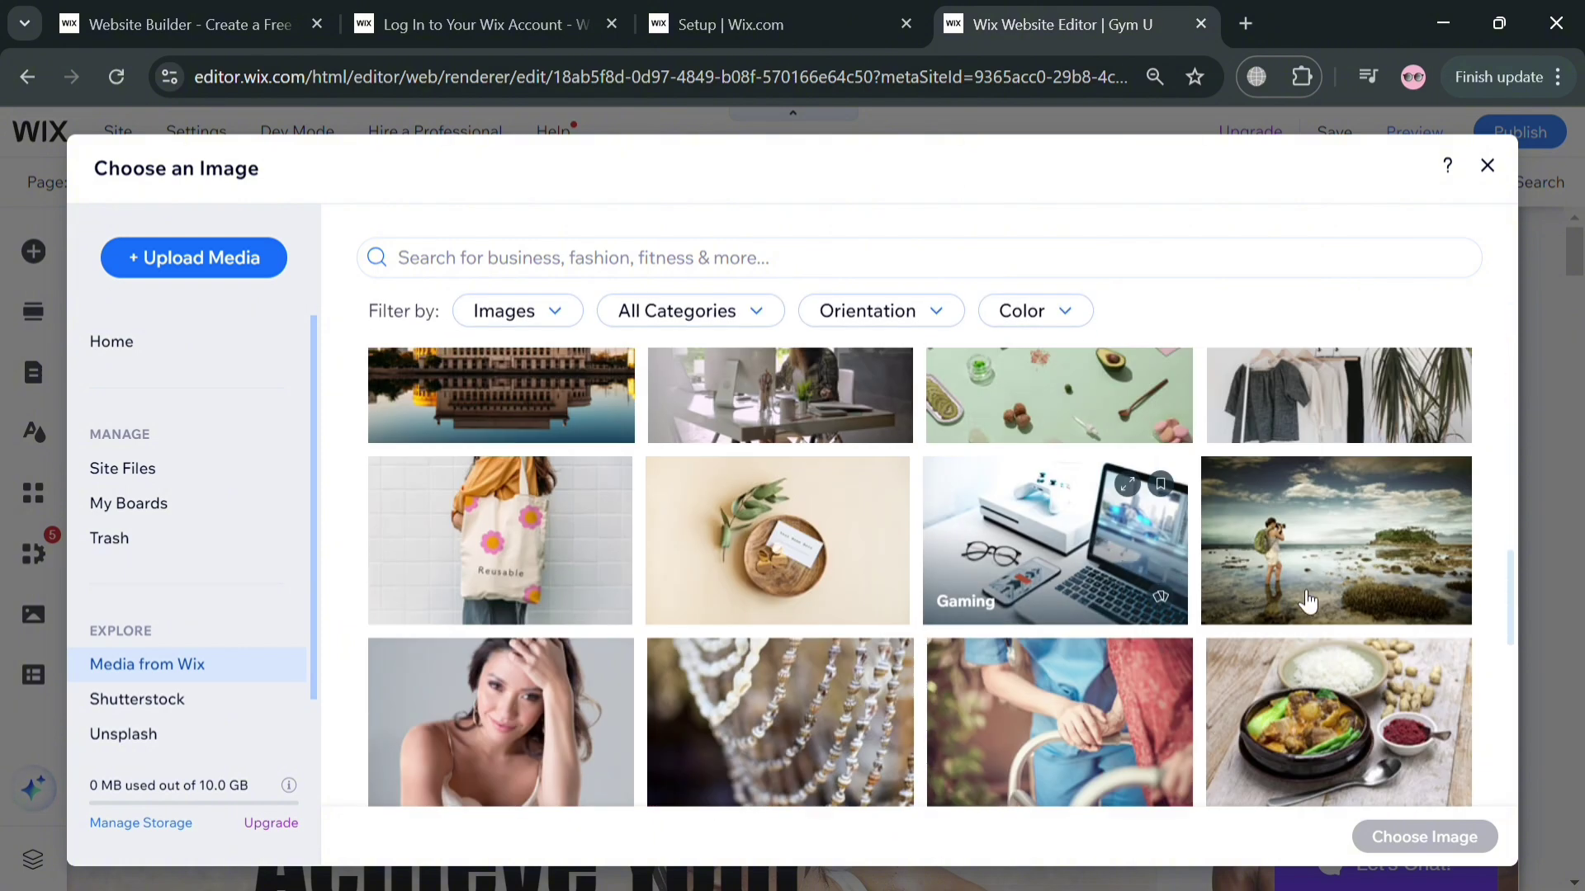
{"action": "scroll", "coordinate": [1303, 603], "scroll_direction": "down", "scroll_amount": 2}
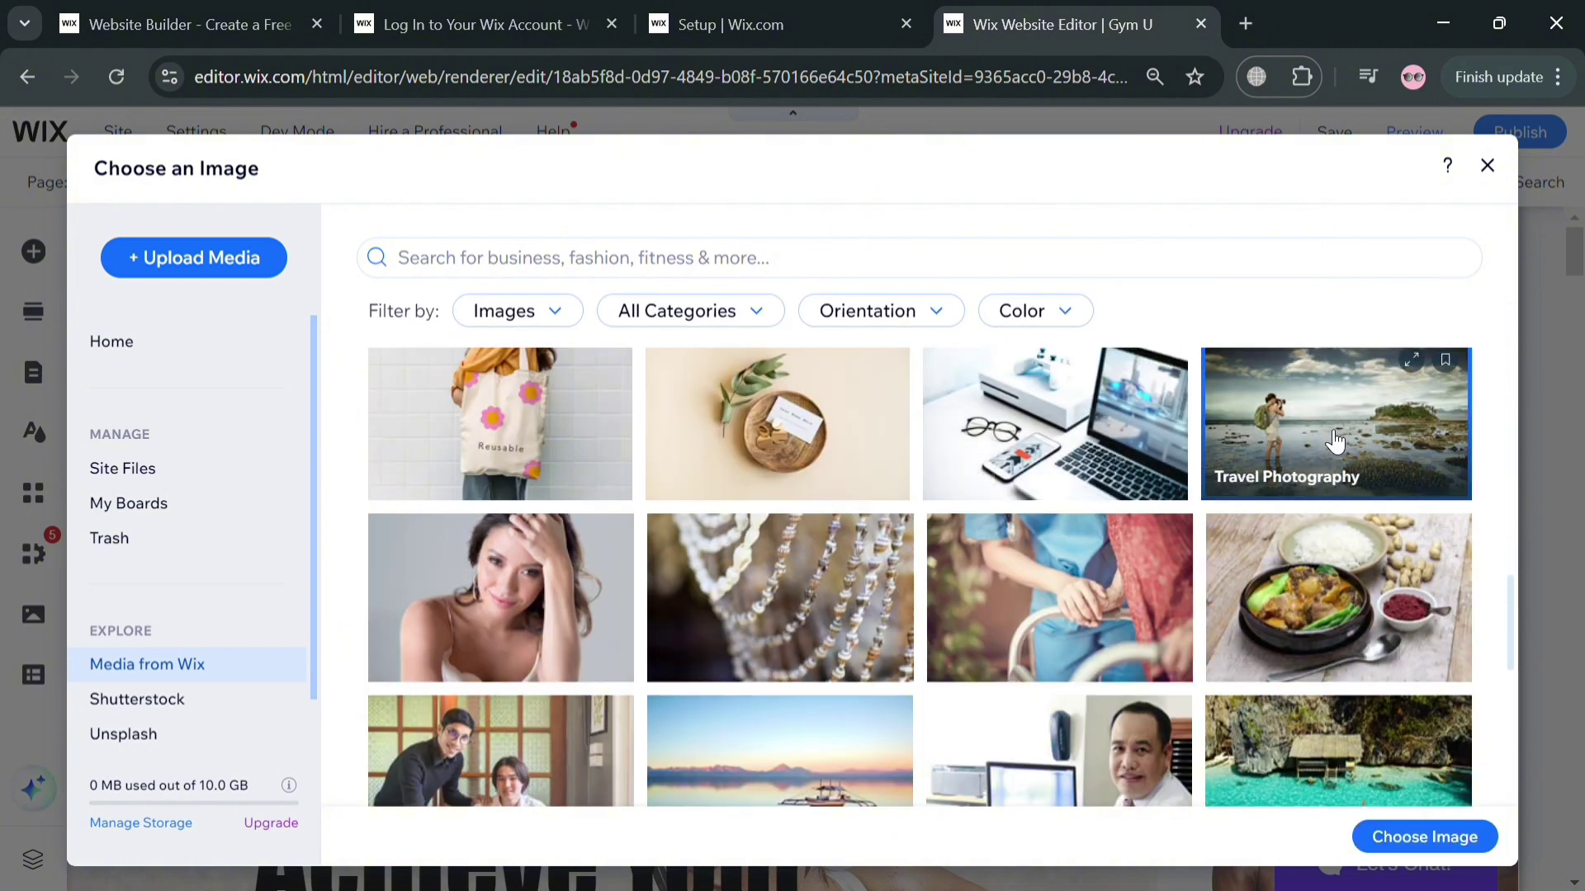
{"action": "left_click", "coordinate": [1453, 825]}
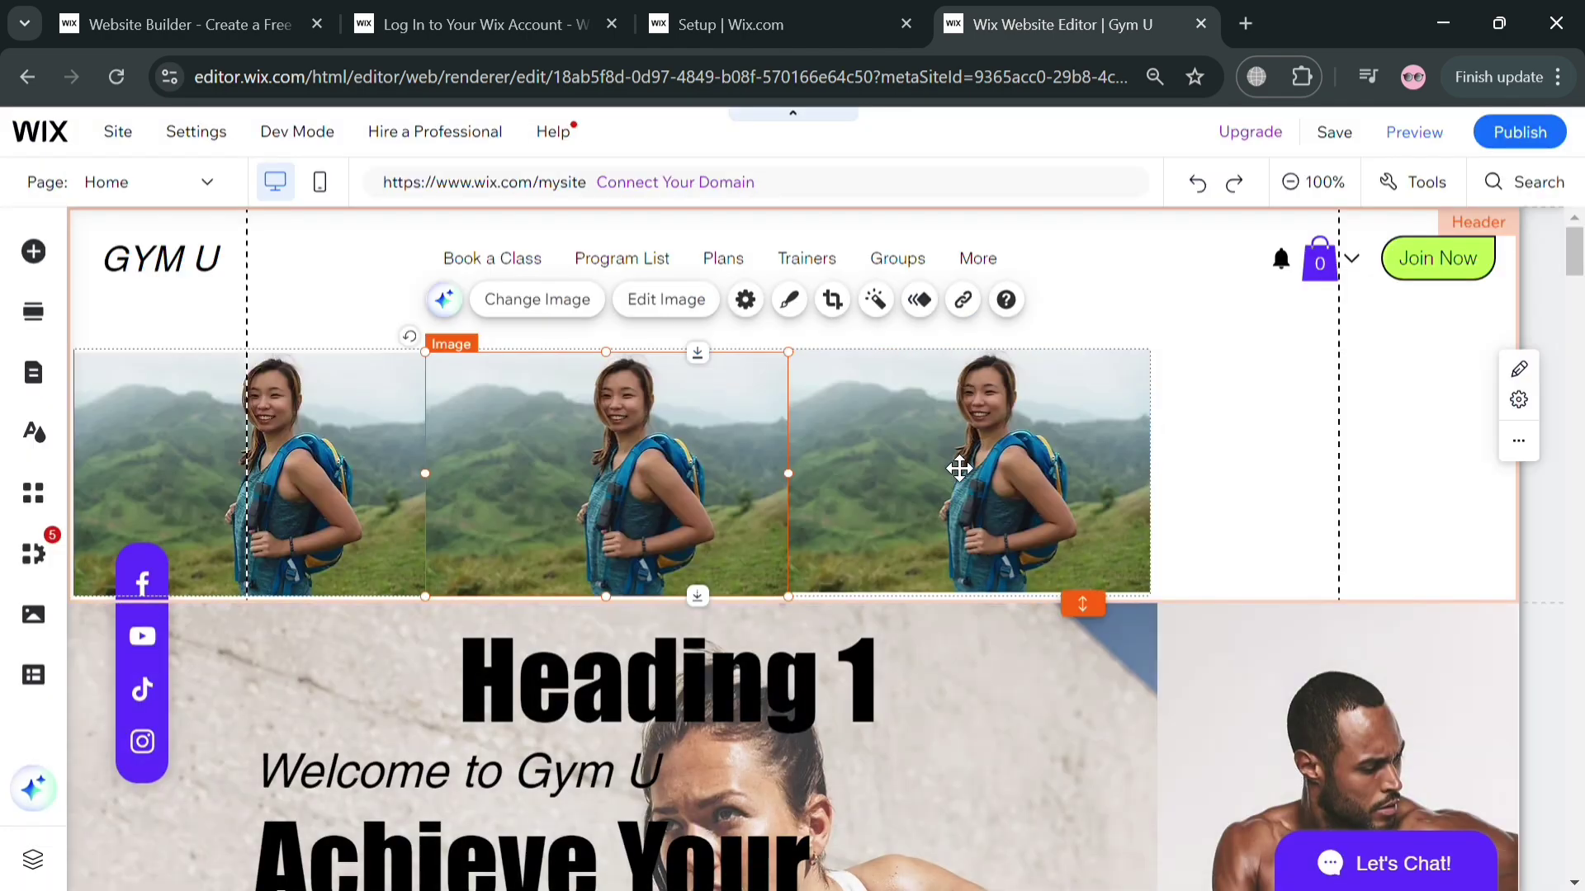
Replace the right photo with 'Riding a Motorcycle' and reselect the three-photo group.
{"action": "left_click", "coordinate": [1032, 459]}
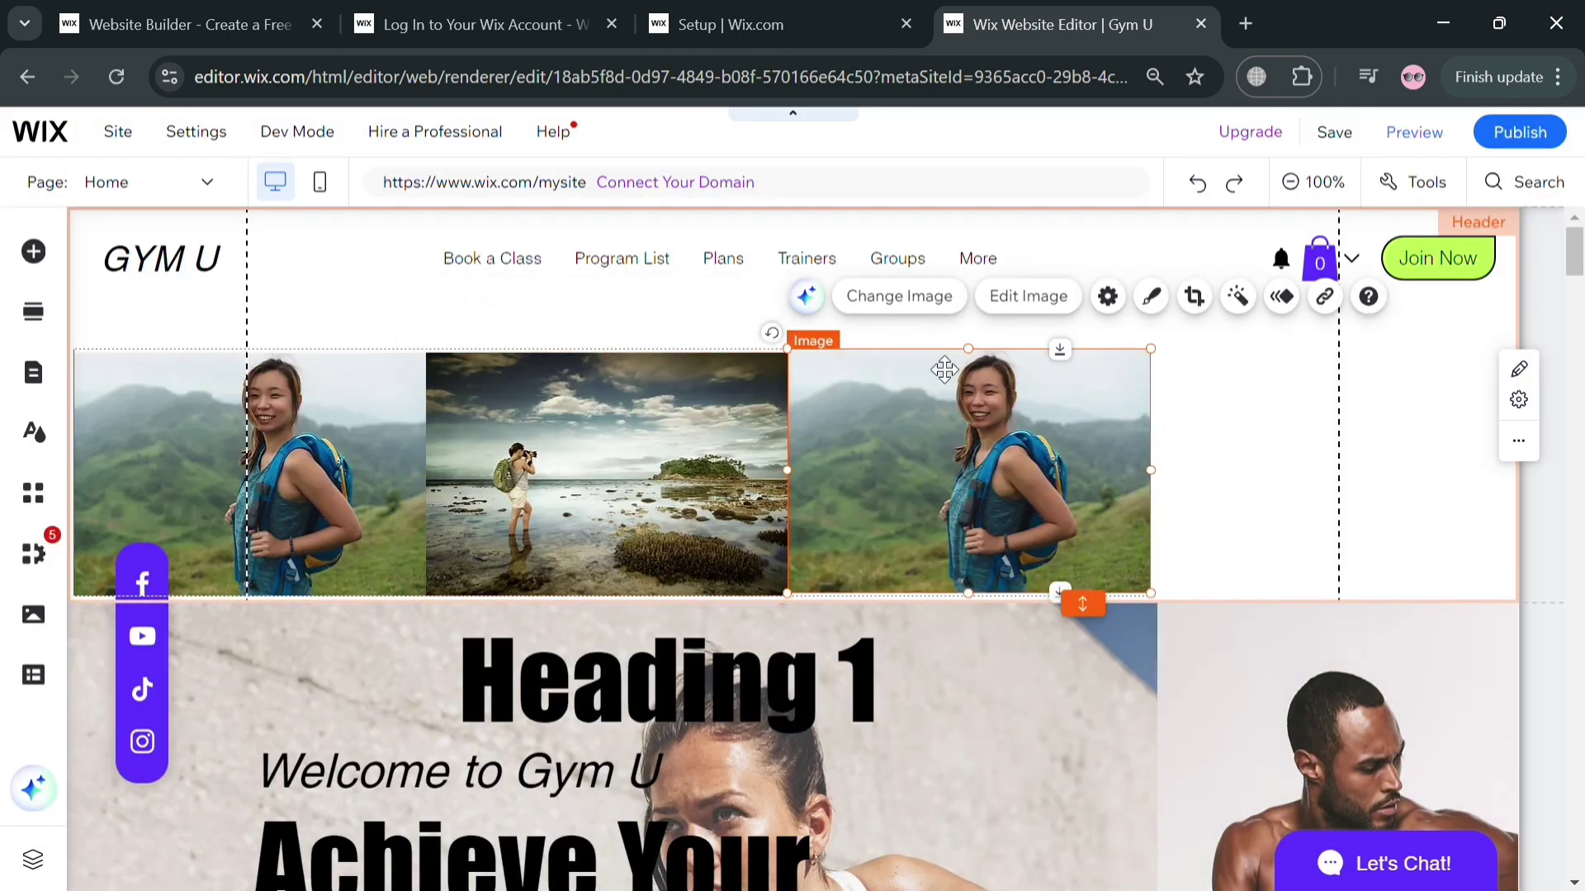
{"action": "left_click", "coordinate": [924, 297]}
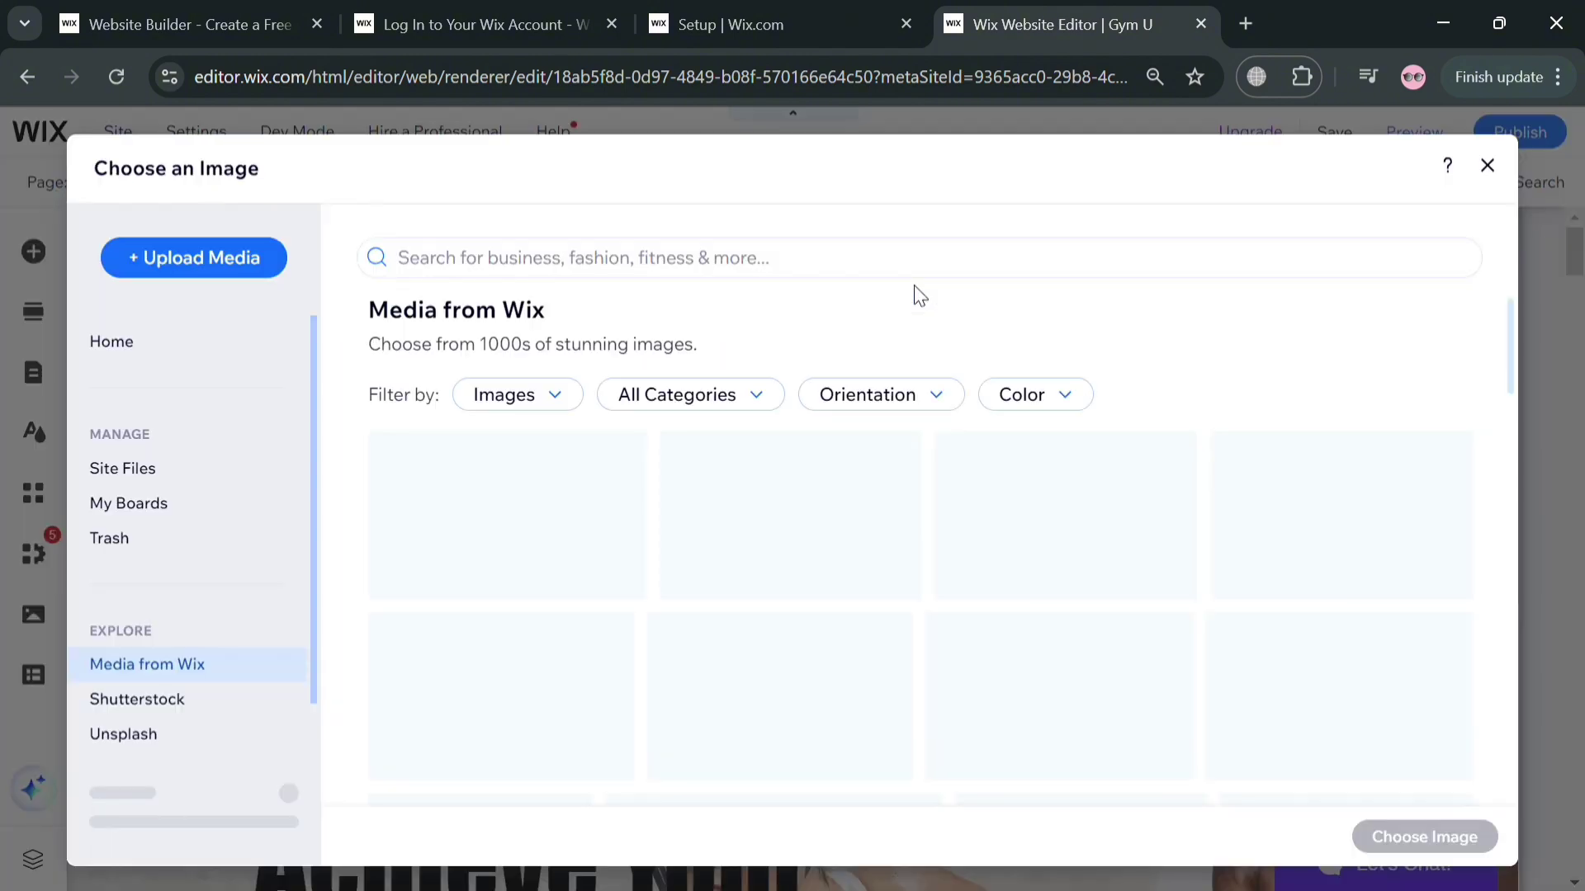
{"action": "scroll", "coordinate": [908, 578], "scroll_direction": "down", "scroll_amount": 15}
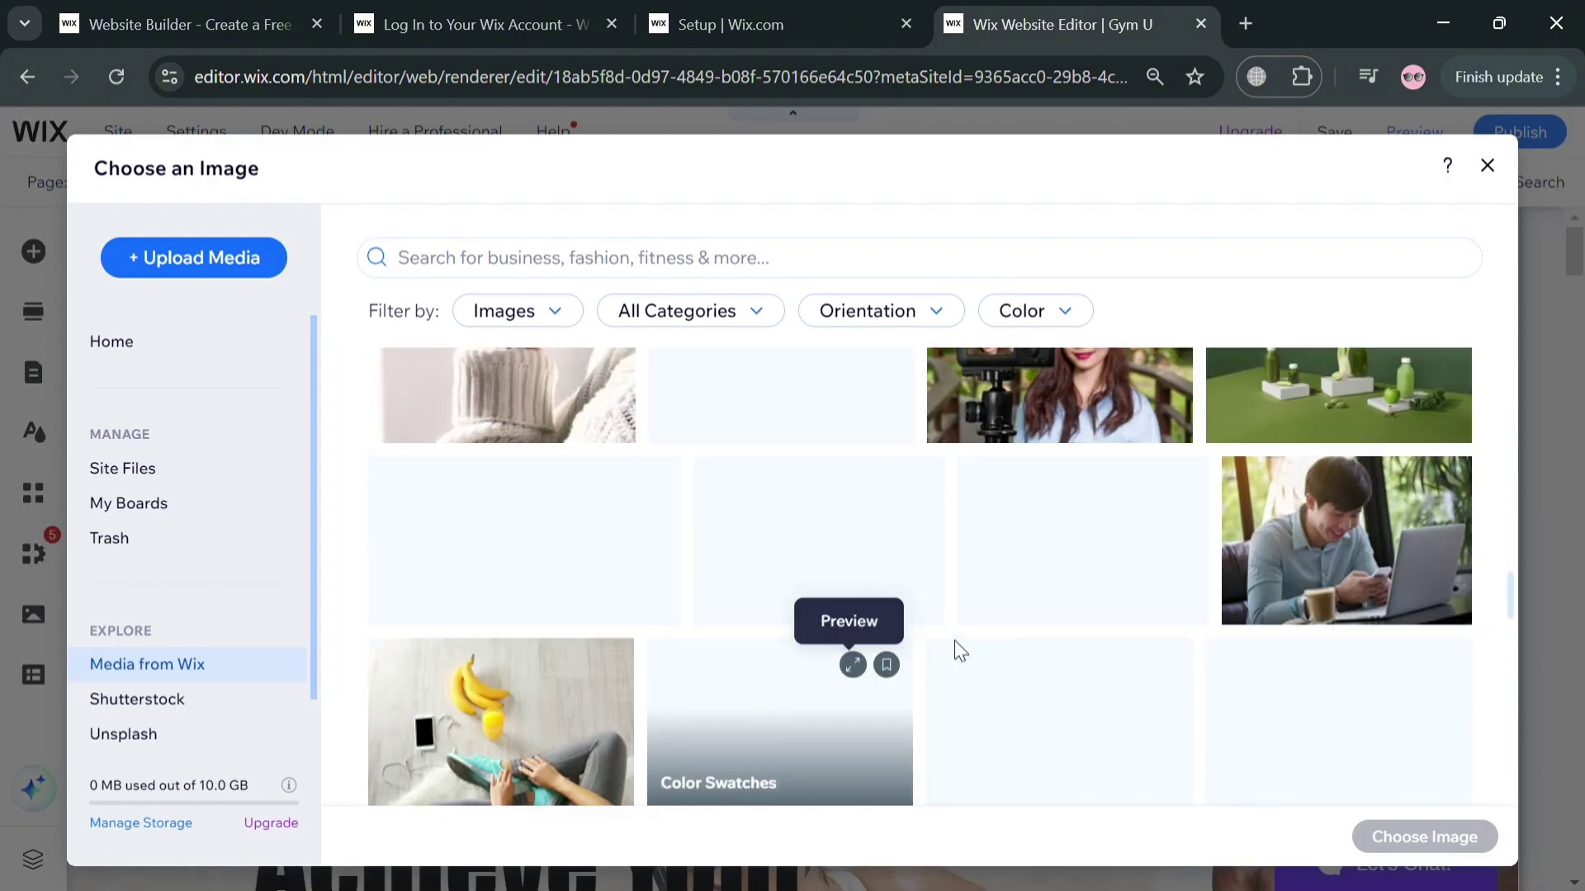
{"action": "scroll", "coordinate": [1048, 649], "scroll_direction": "down", "scroll_amount": 2}
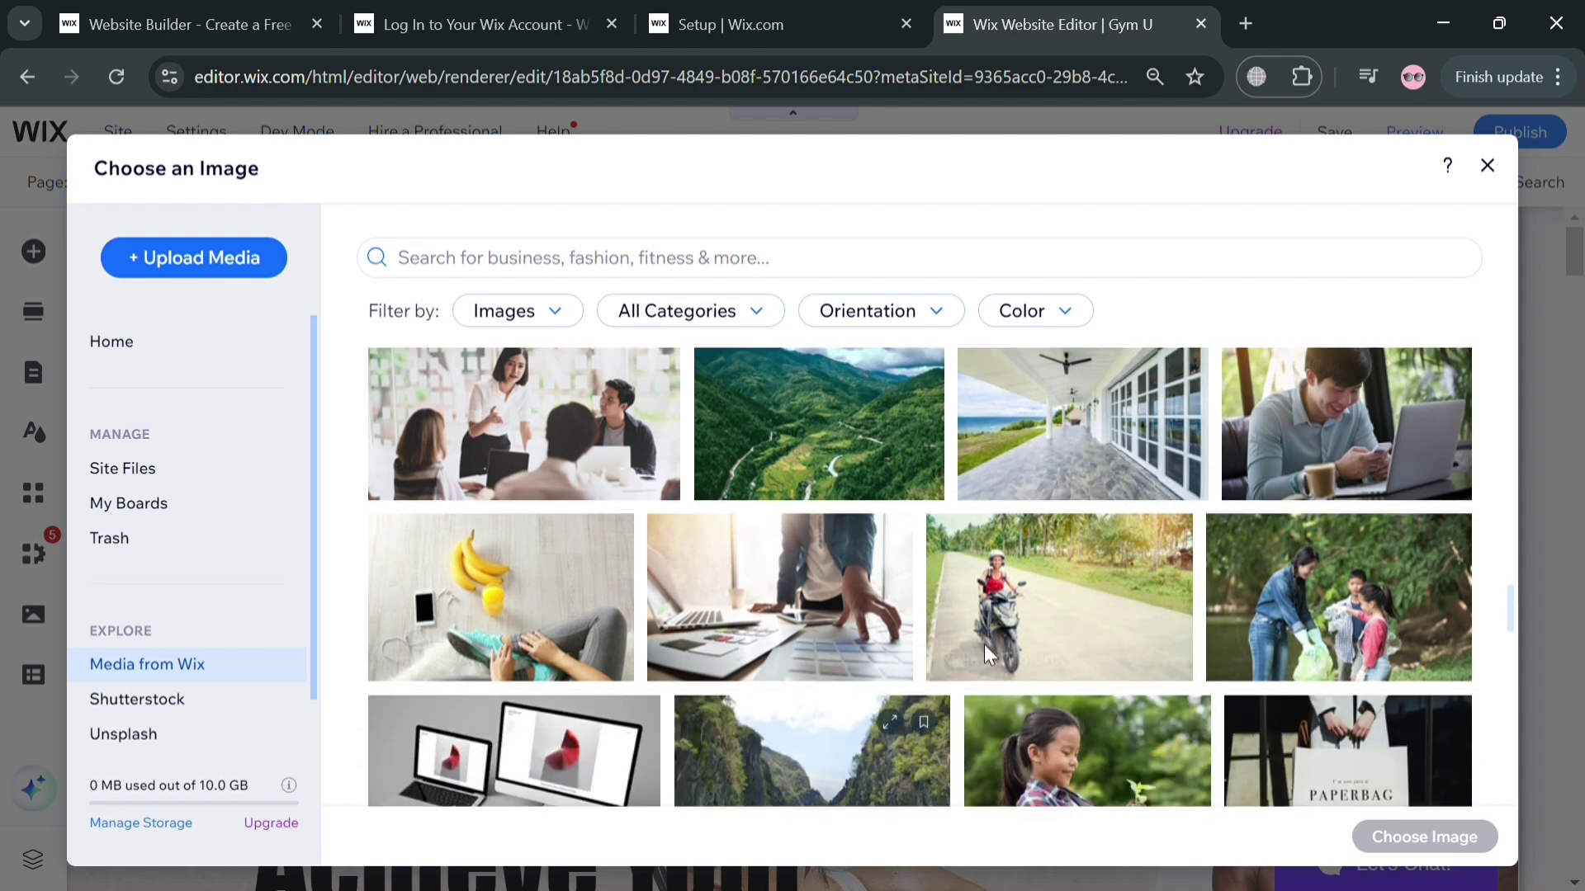
{"action": "left_click", "coordinate": [1105, 609]}
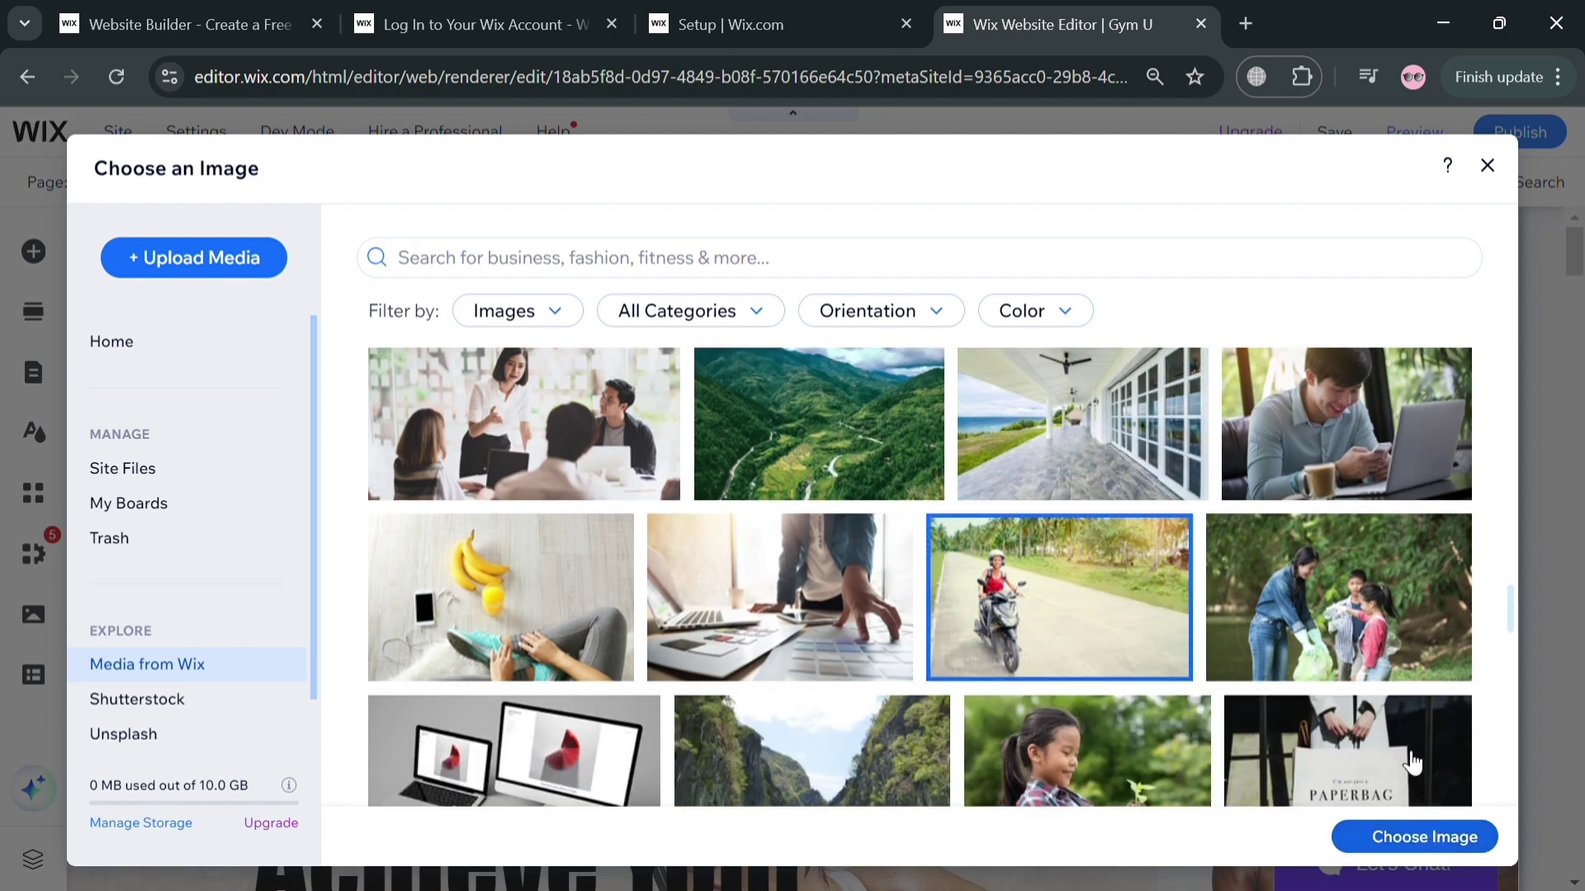
{"action": "left_click", "coordinate": [1414, 837]}
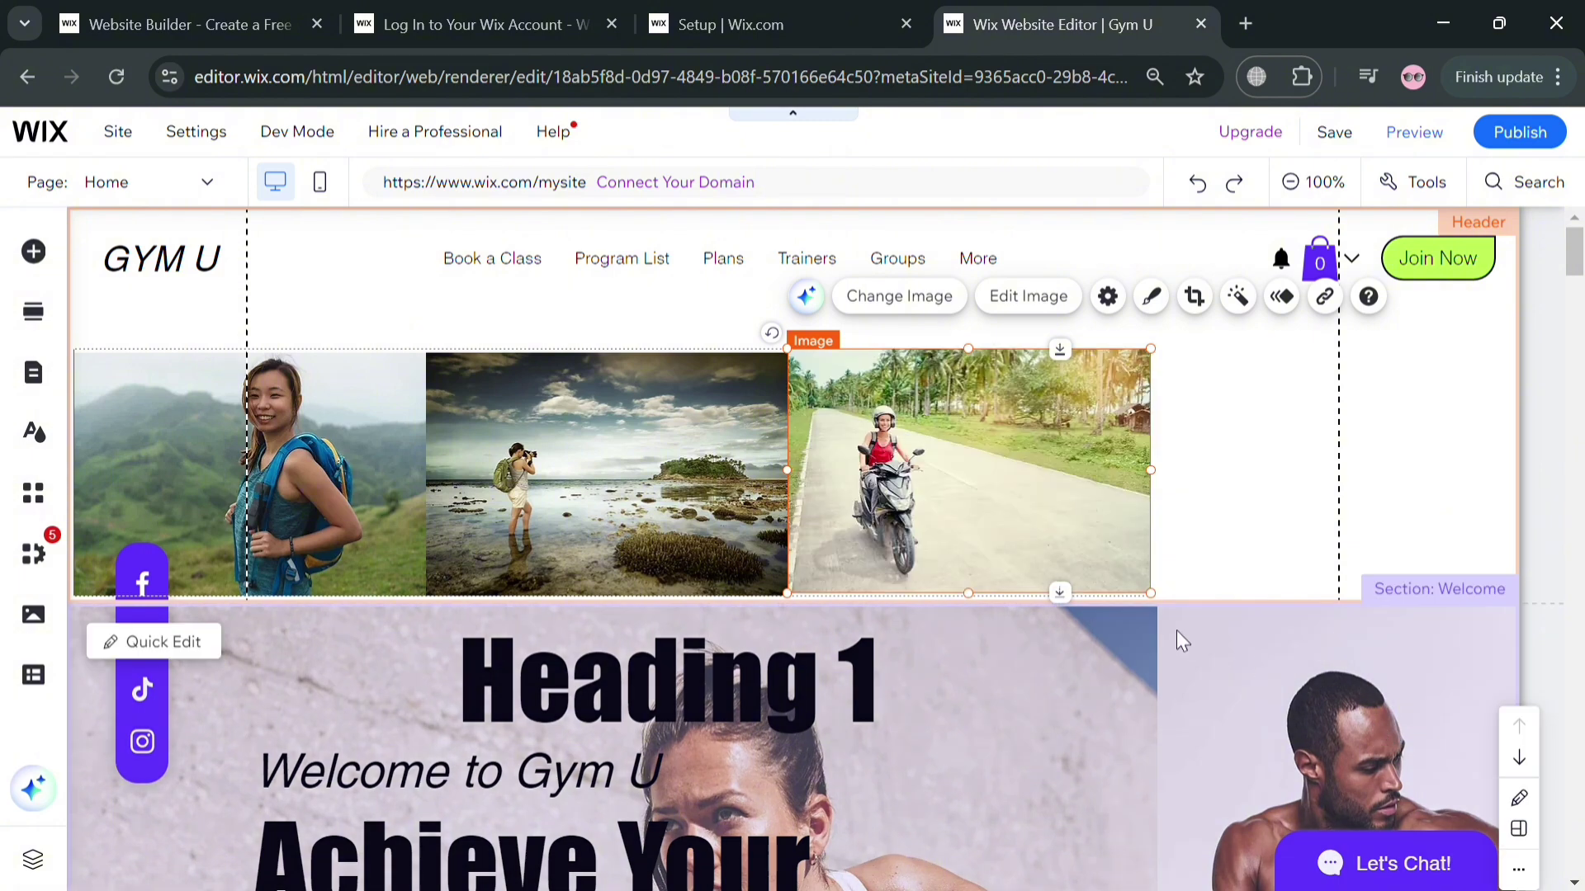
{"action": "left_click", "coordinate": [1203, 554]}
{"action": "left_click", "coordinate": [930, 499]}
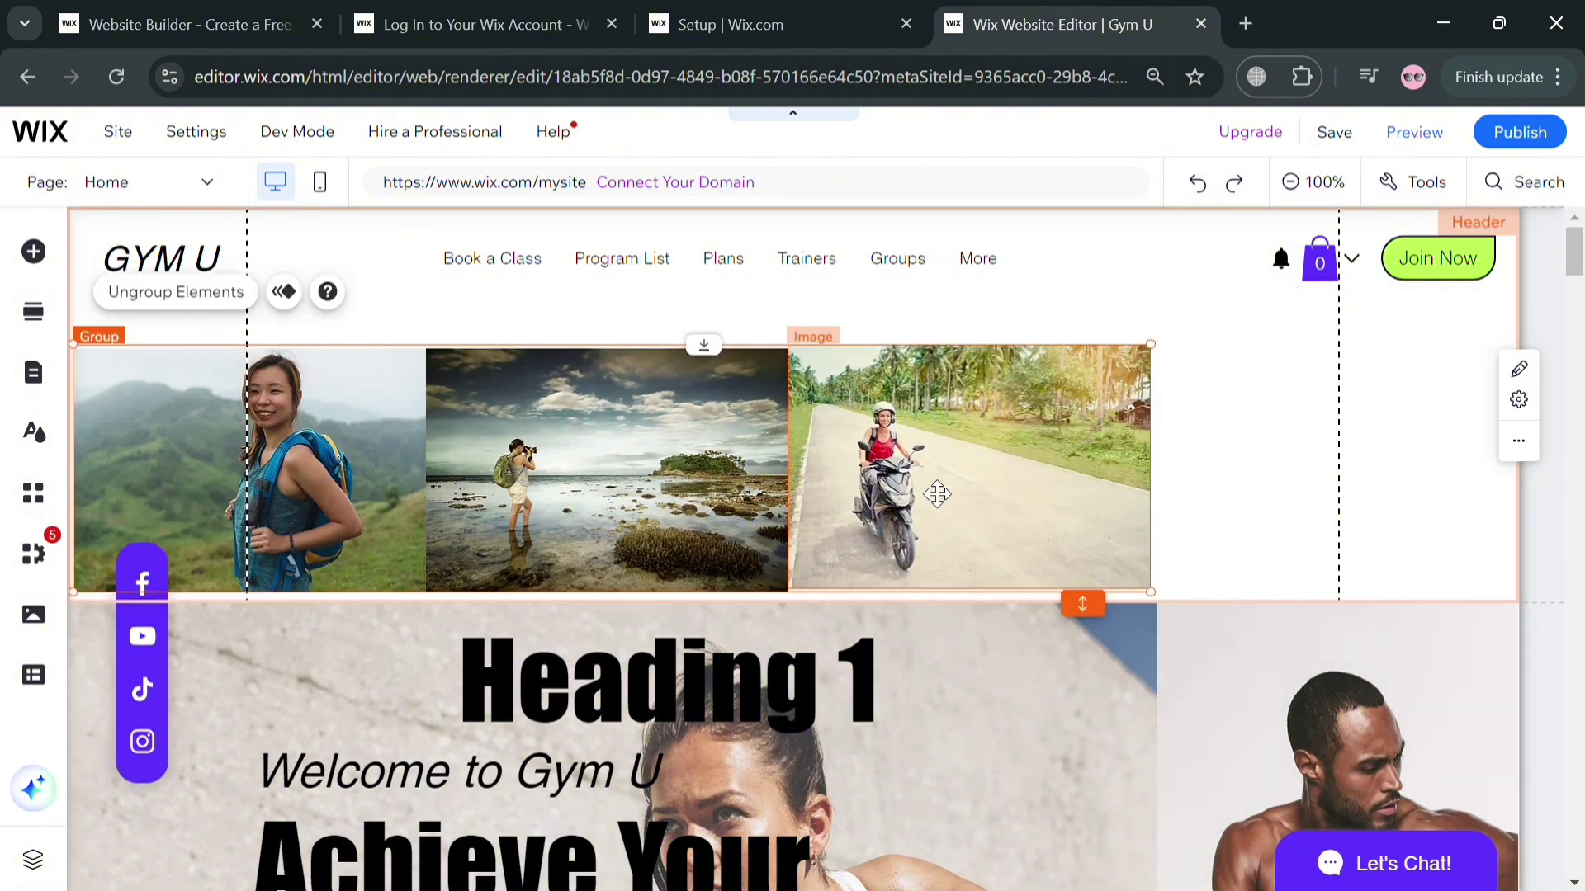
Apply the Cross loop animation to the three-photo header group.
{"action": "right_click", "coordinate": [350, 472]}
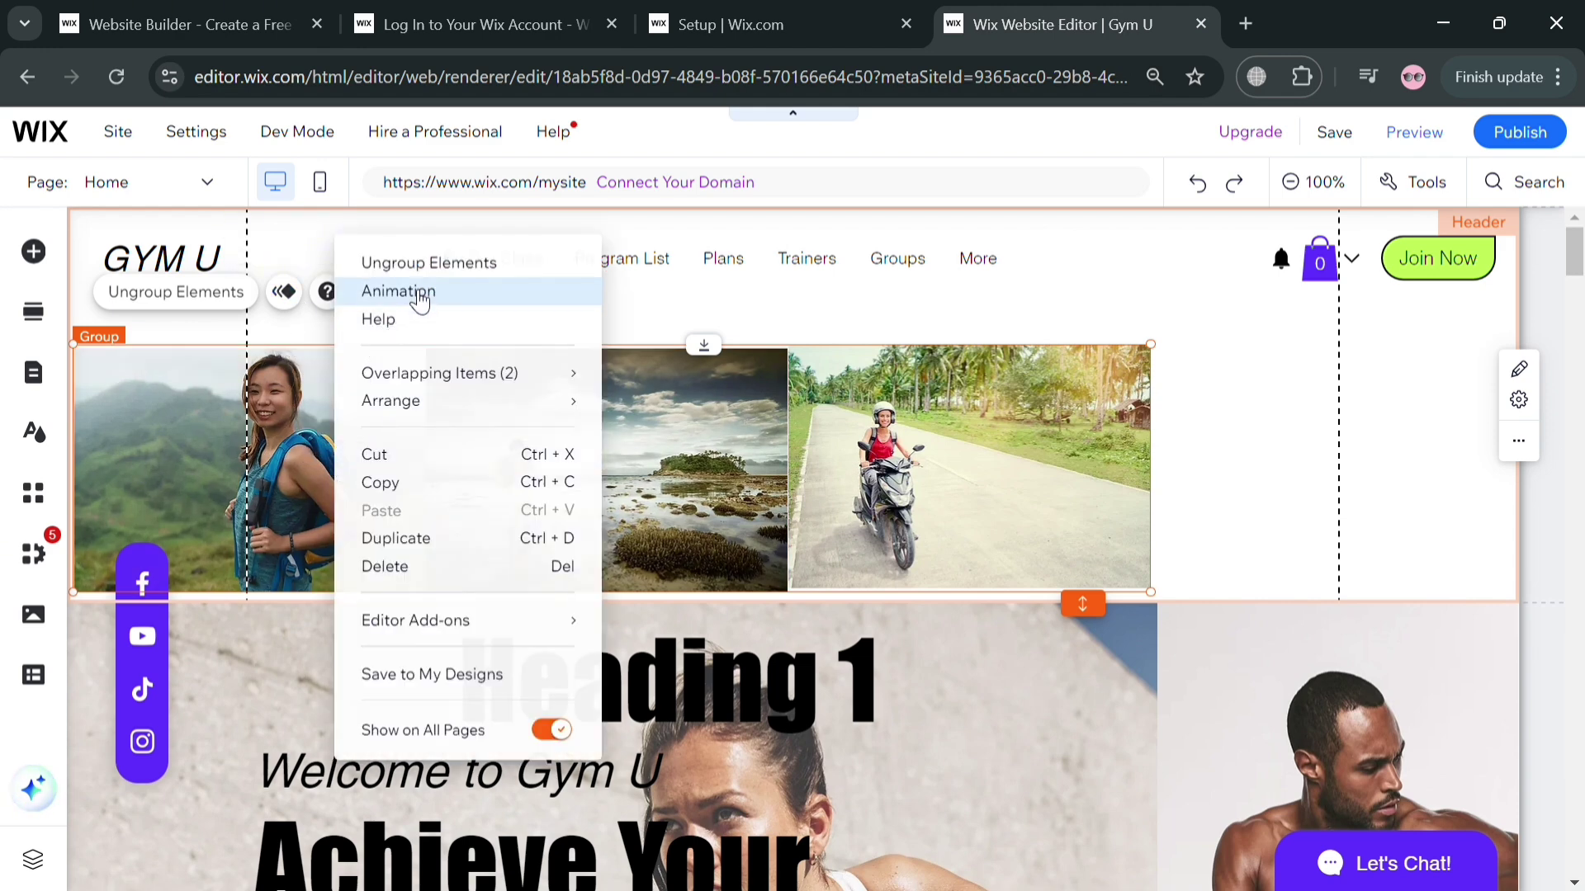
{"action": "left_click", "coordinate": [412, 295]}
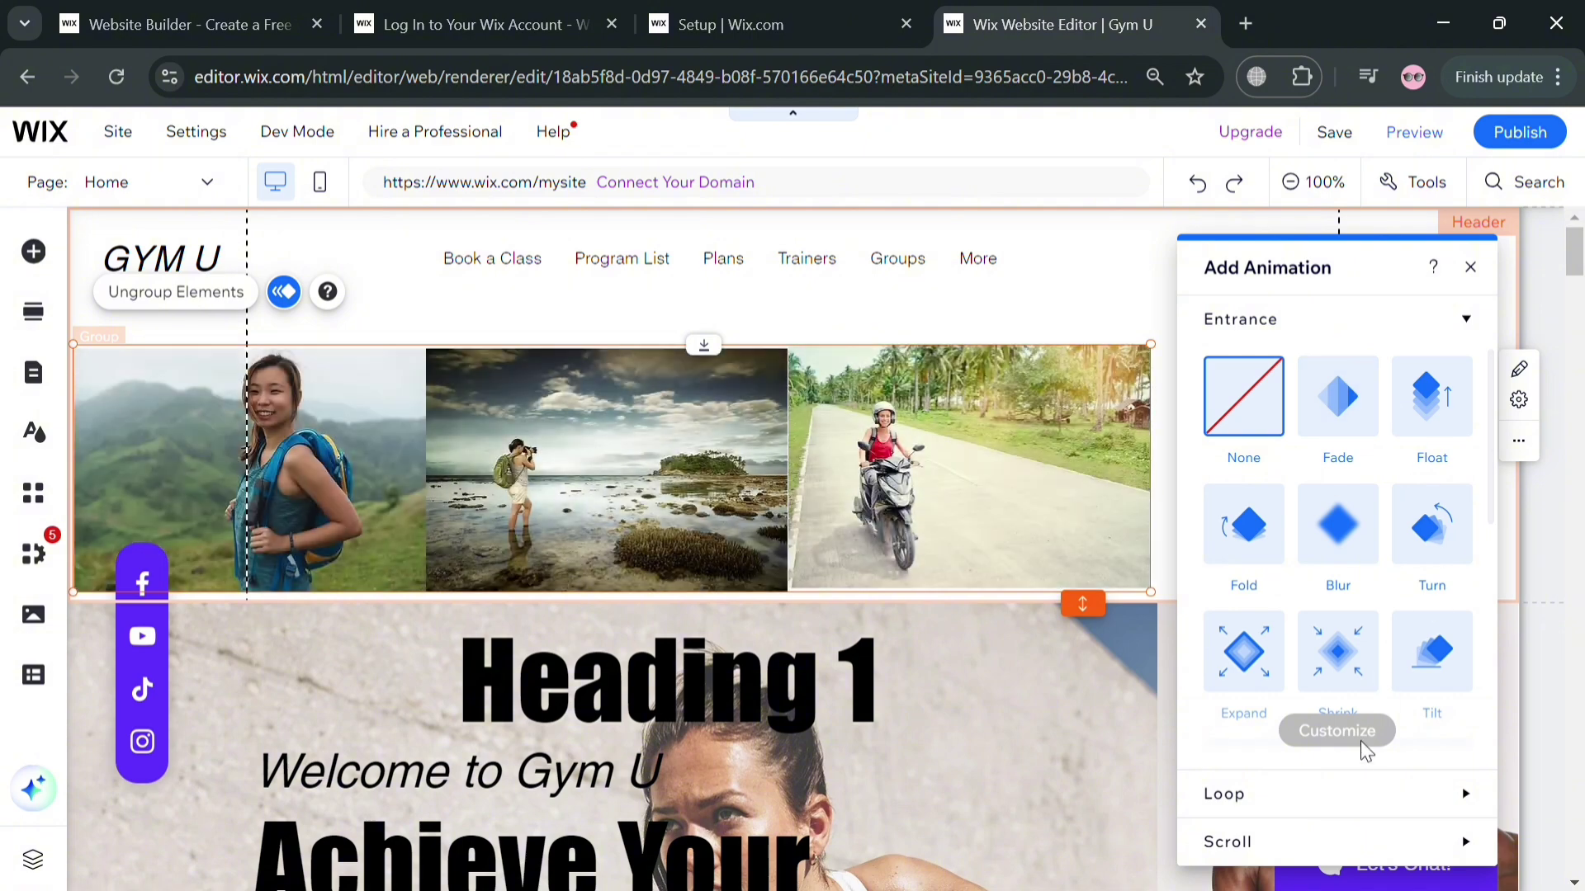
{"action": "left_click", "coordinate": [1358, 794]}
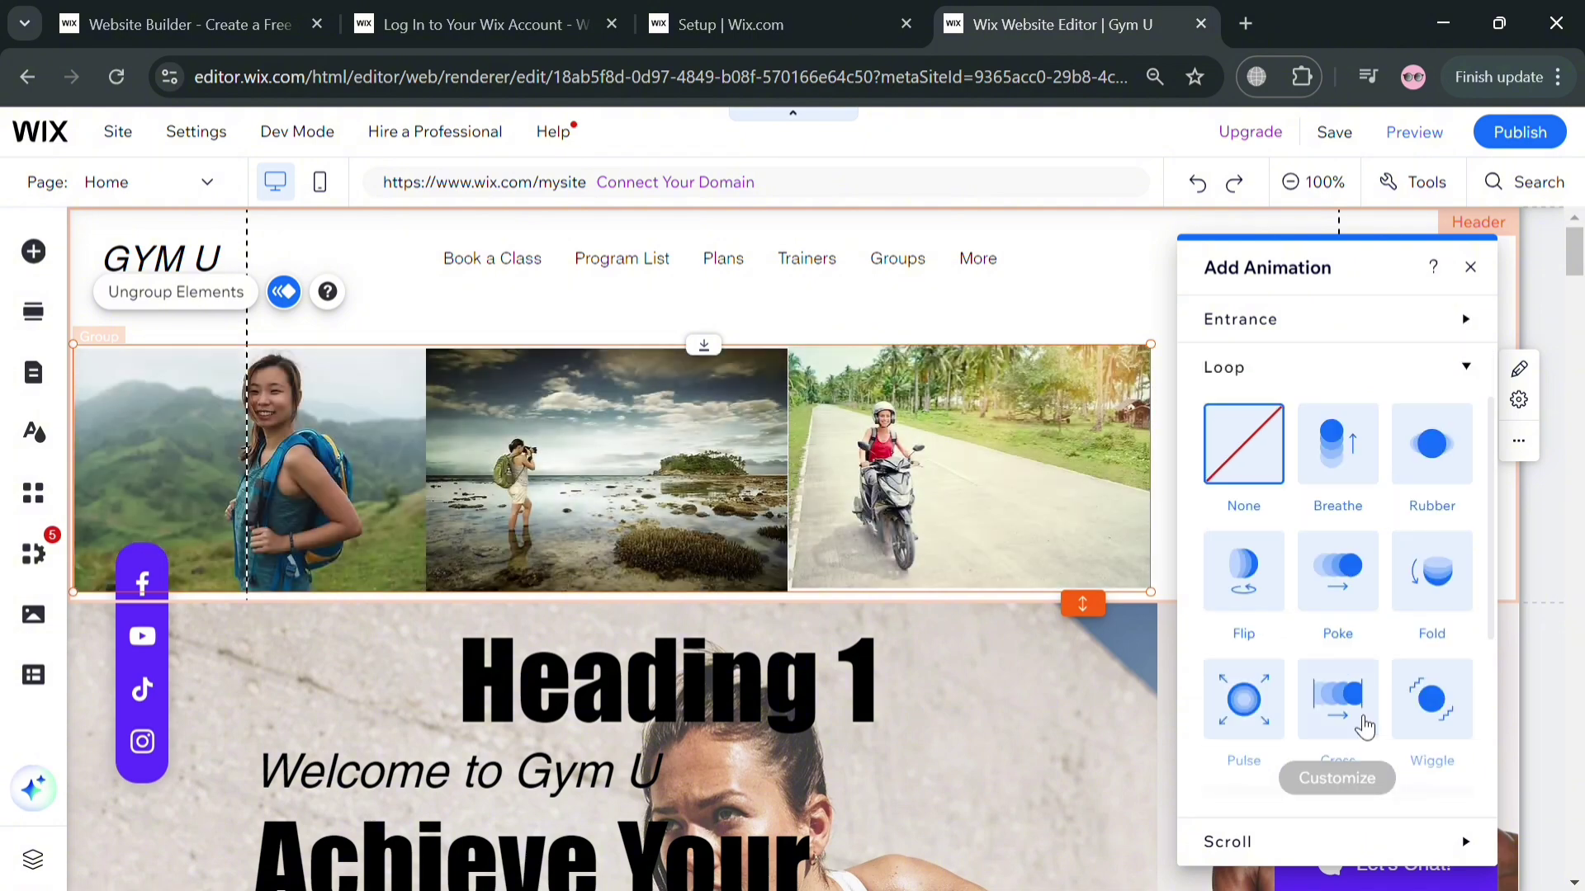
{"action": "left_click", "coordinate": [1365, 720]}
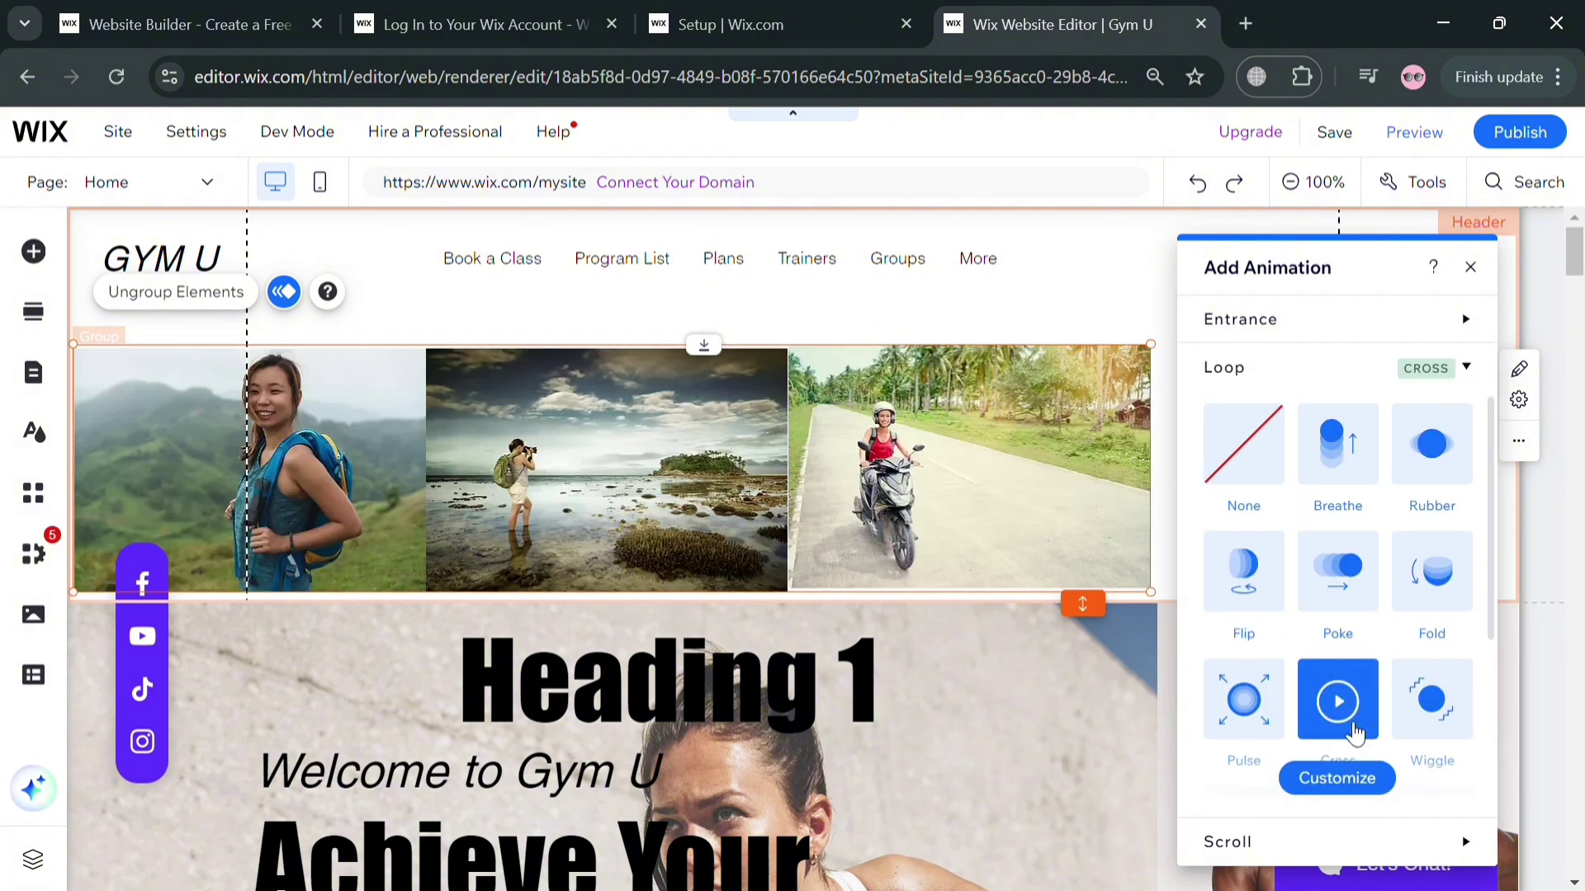
{"action": "left_click", "coordinate": [1160, 312]}
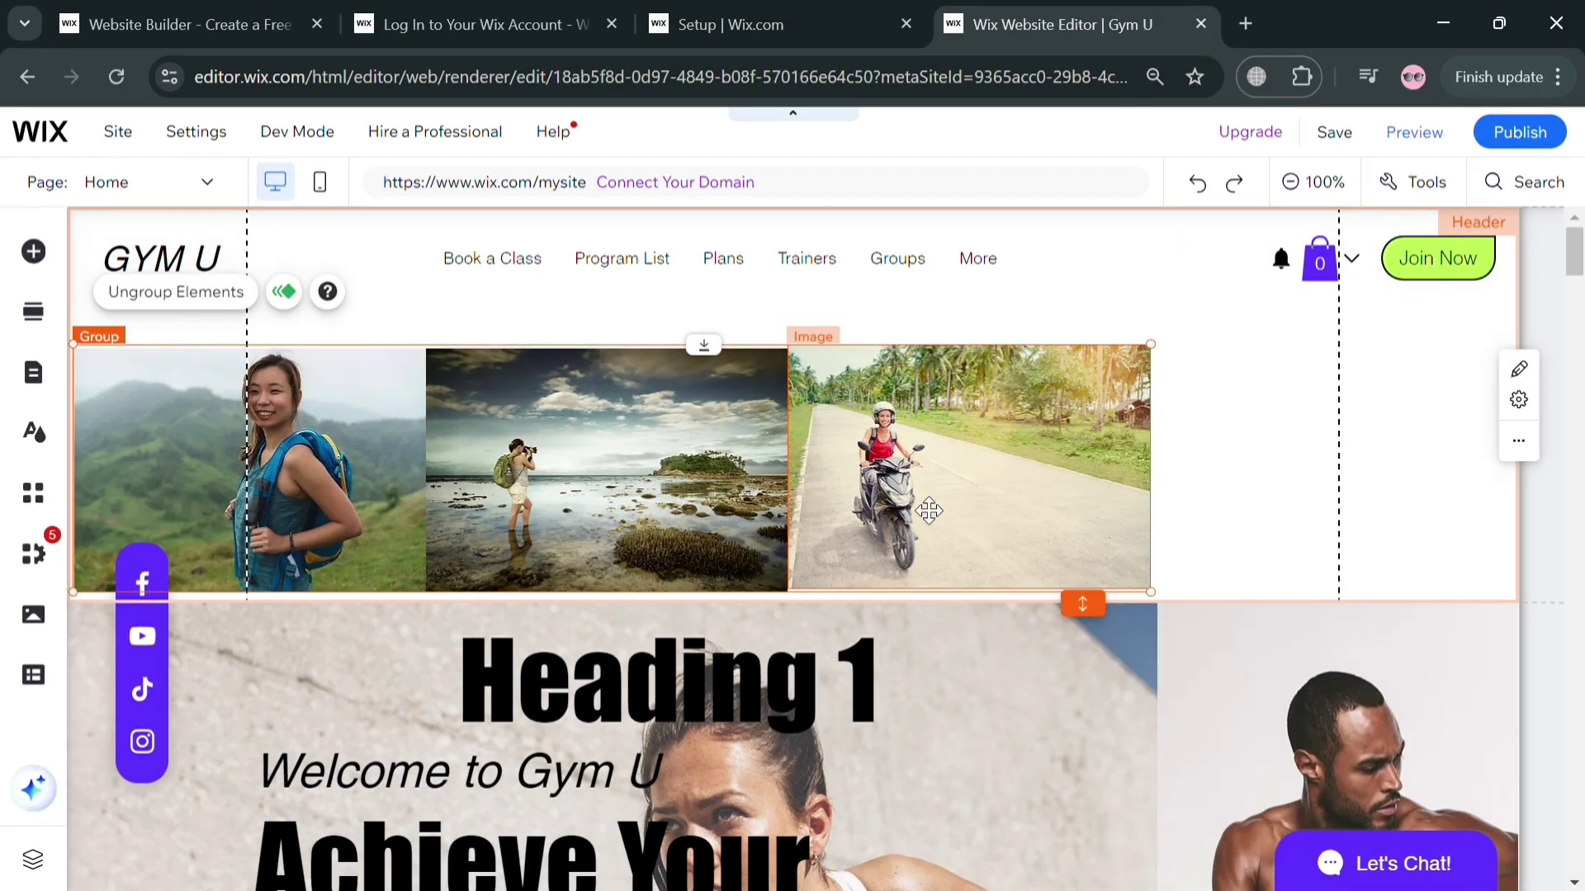
{"action": "right_click", "coordinate": [926, 508]}
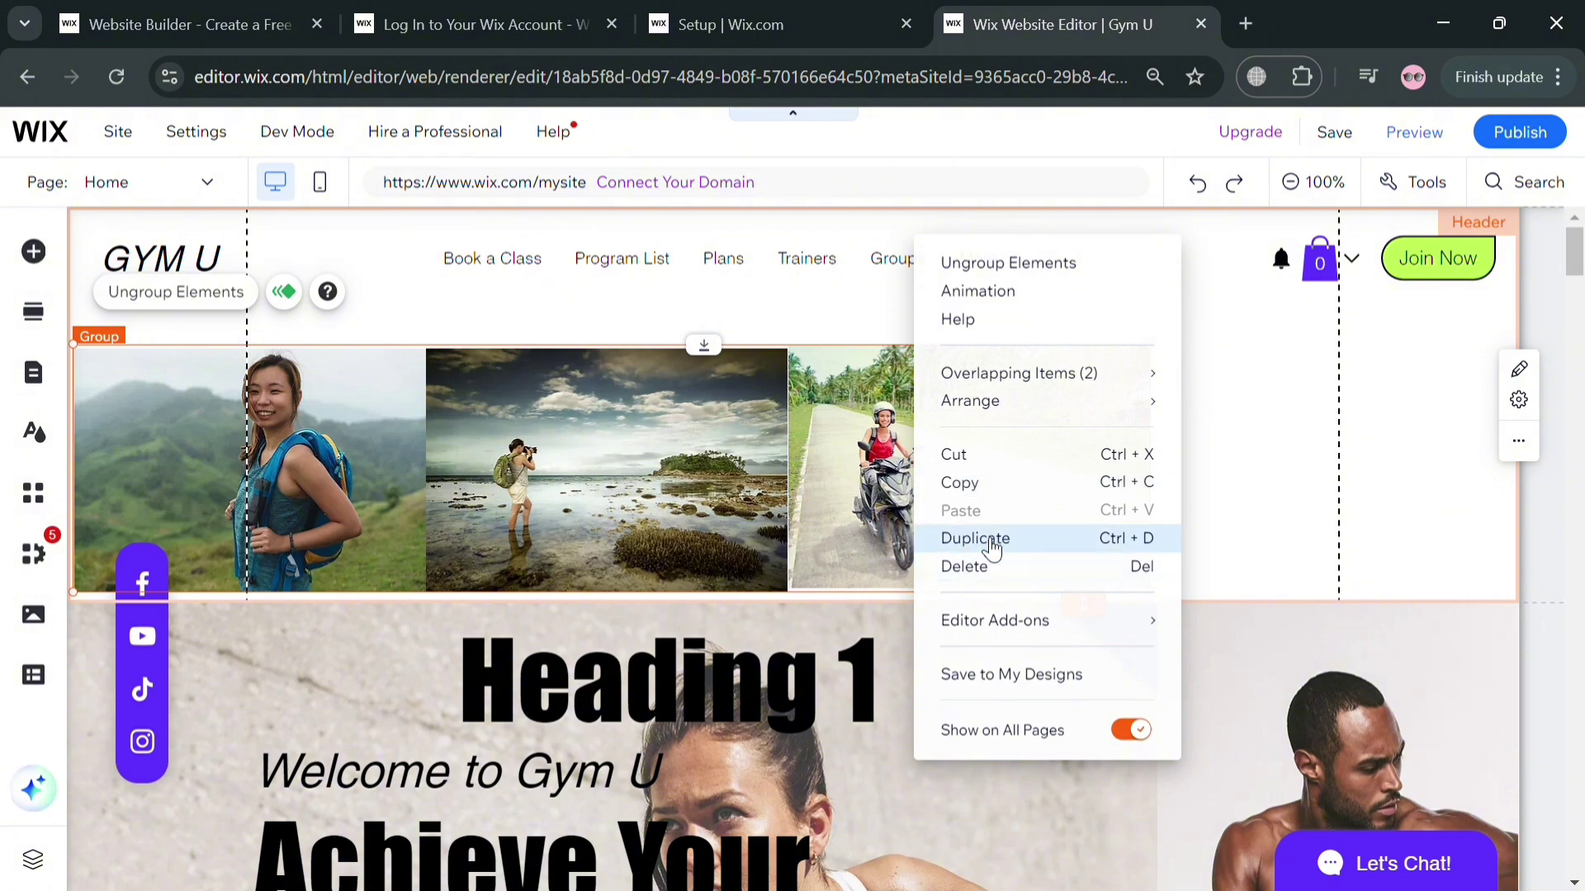
Duplicate the animated photo group and align the copy right after the original.
{"action": "left_click", "coordinate": [983, 538]}
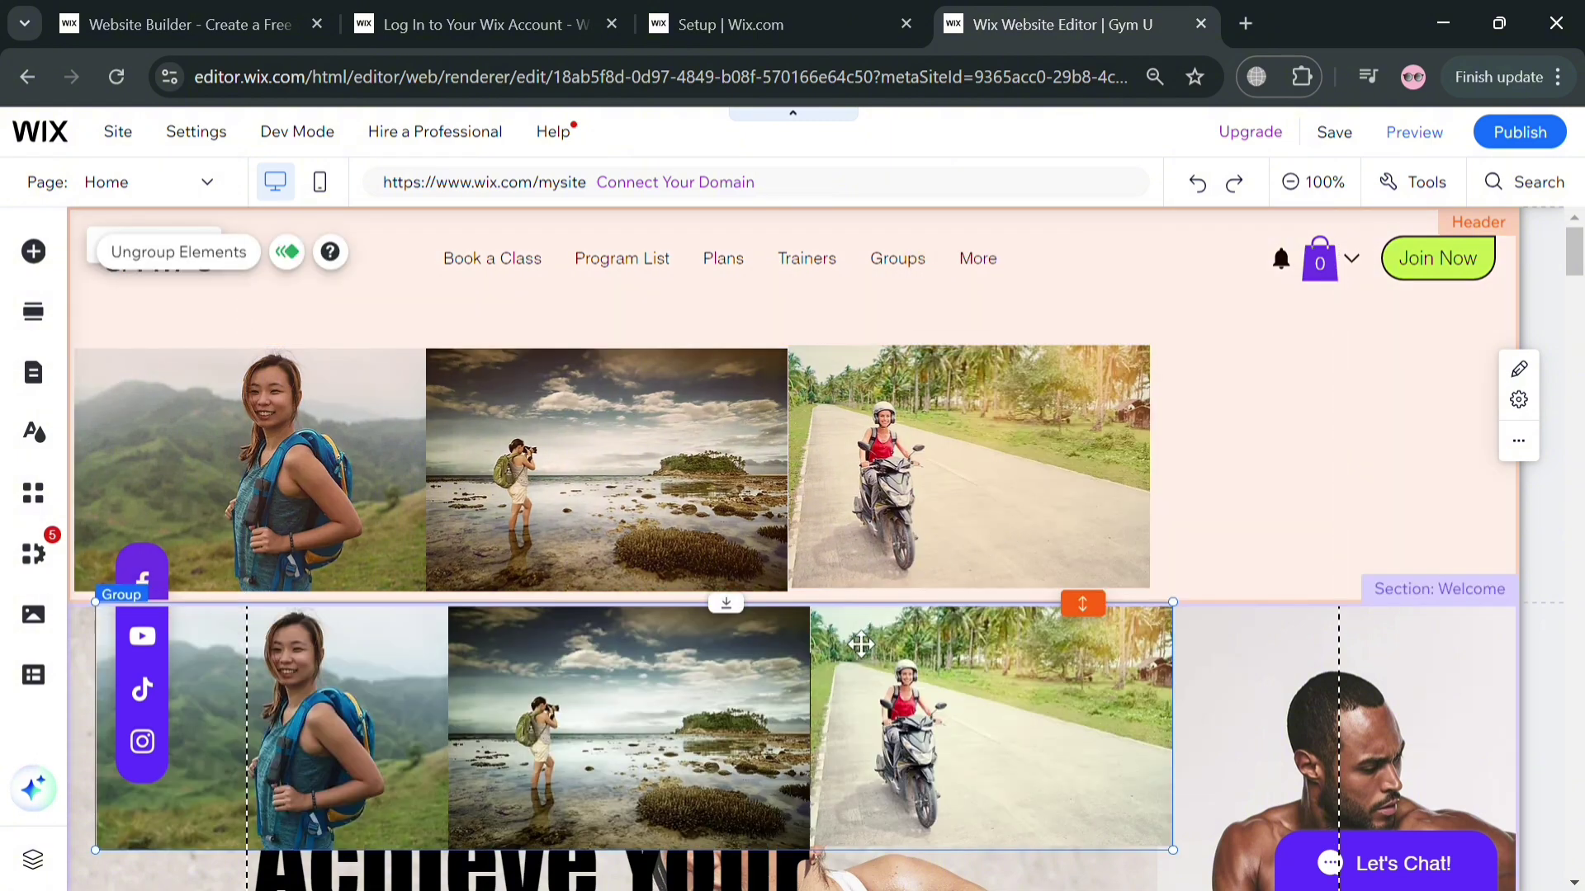
{"action": "left_click_drag", "start_coordinate": [791, 702], "coordinate": [1540, 432]}
{"action": "mouse_move", "coordinate": [1375, 466]}
{"action": "left_mouse_down"}
{"action": "mouse_move", "coordinate": [1354, 442]}
{"action": "mouse_move", "coordinate": [1302, 438]}
{"action": "left_mouse_up"}
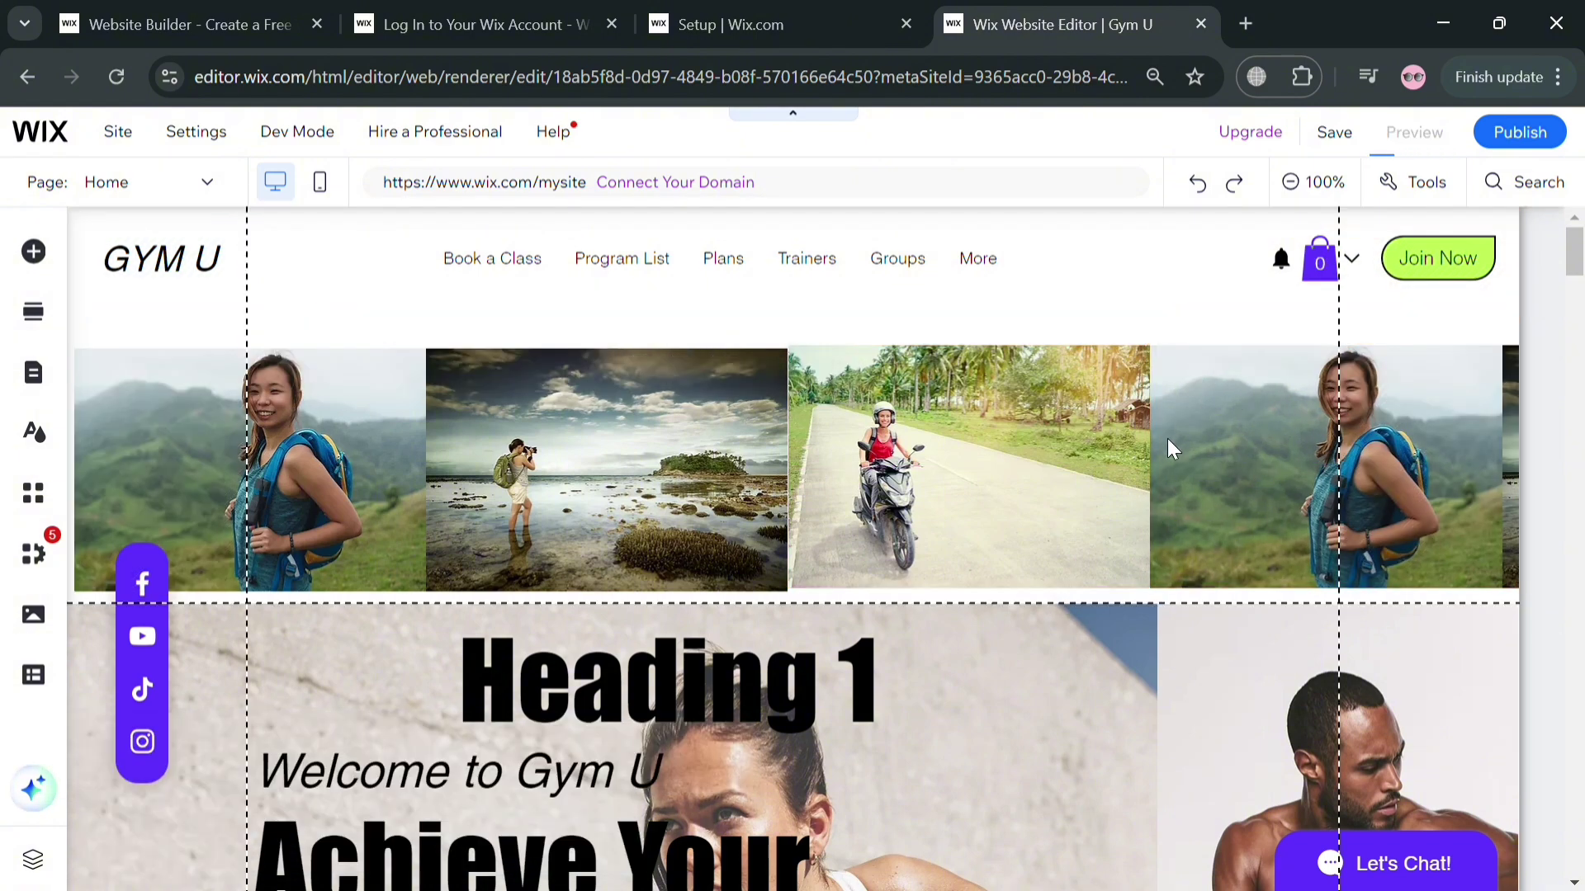
{"action": "key", "text": "ctrl+plus"}
{"action": "left_click", "coordinate": [1357, 144]}
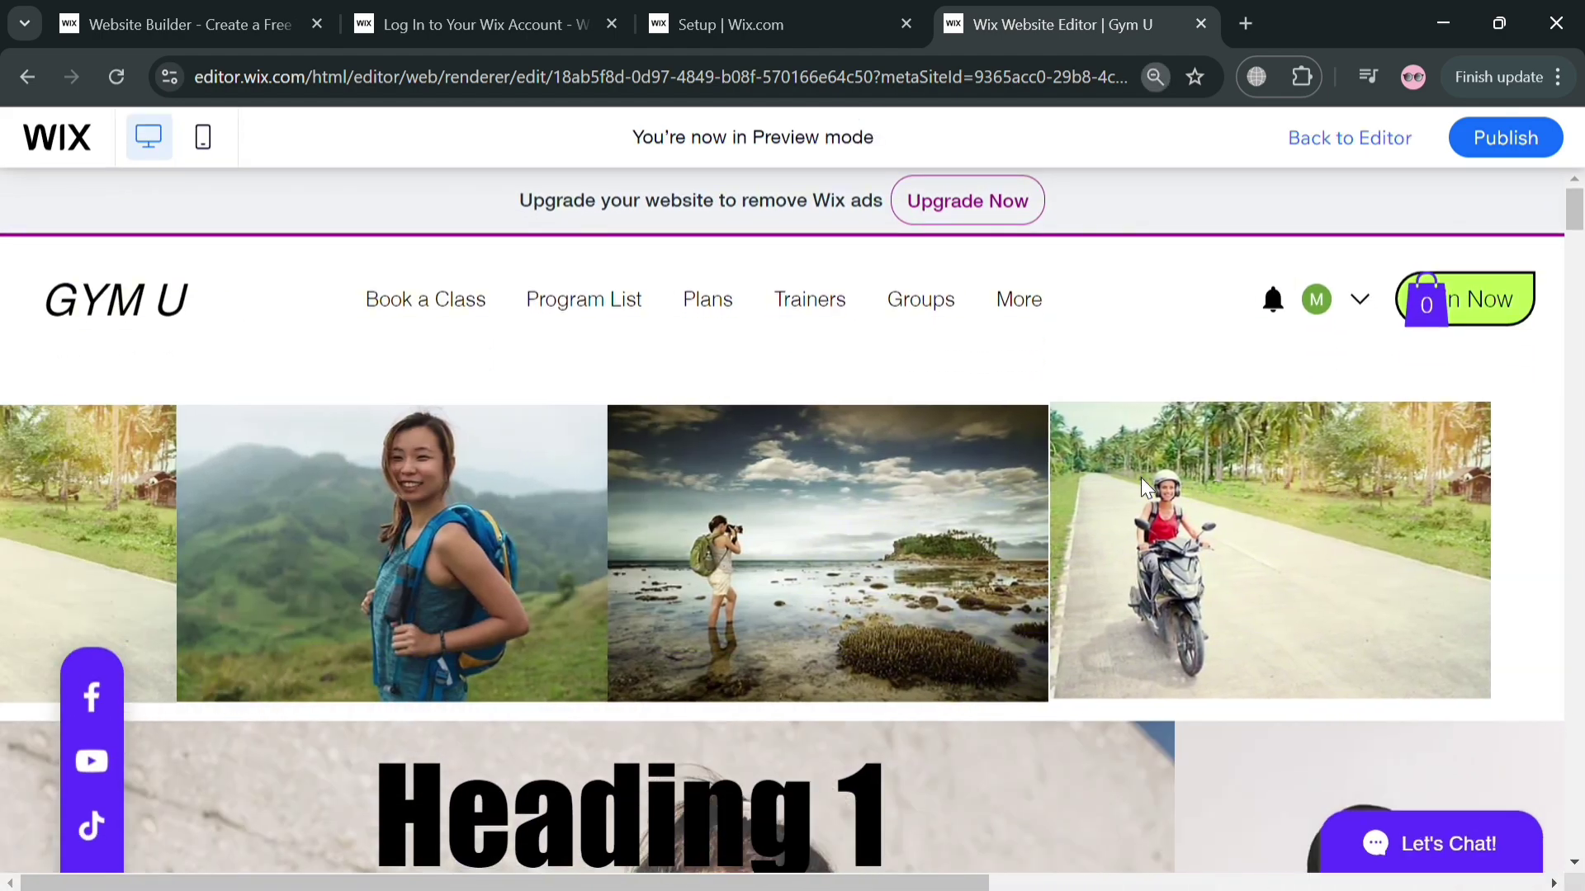
{"action": "key", "text": "ctrl+minus"}
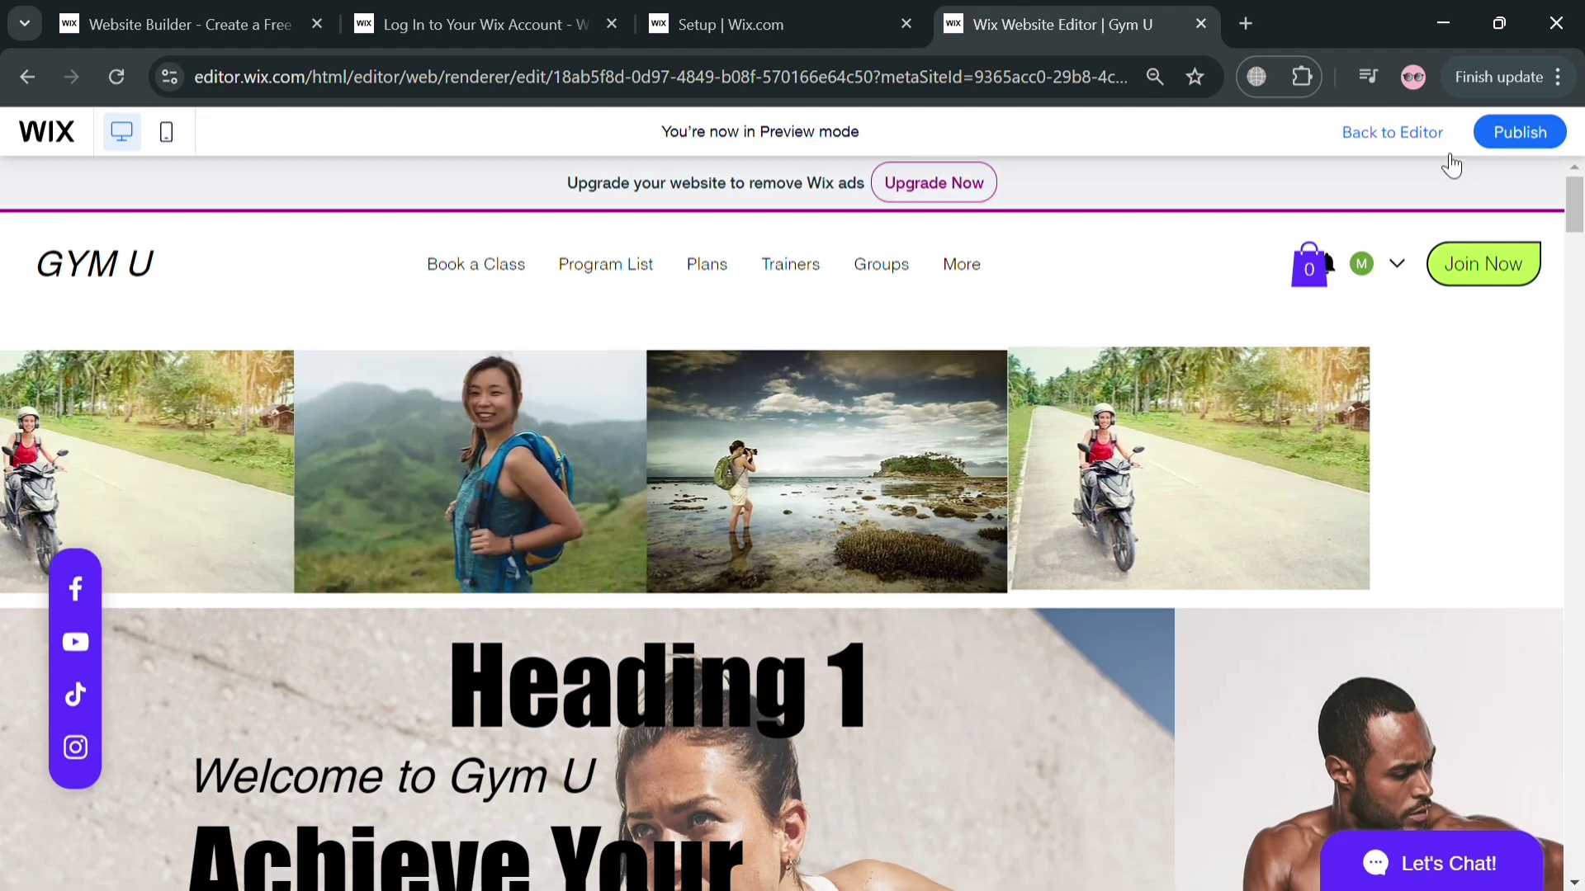
{"action": "key", "text": "ctrl+plus"}
{"action": "key", "text": "ctrl+plus"}
{"action": "key", "text": "ctrl+plus"}
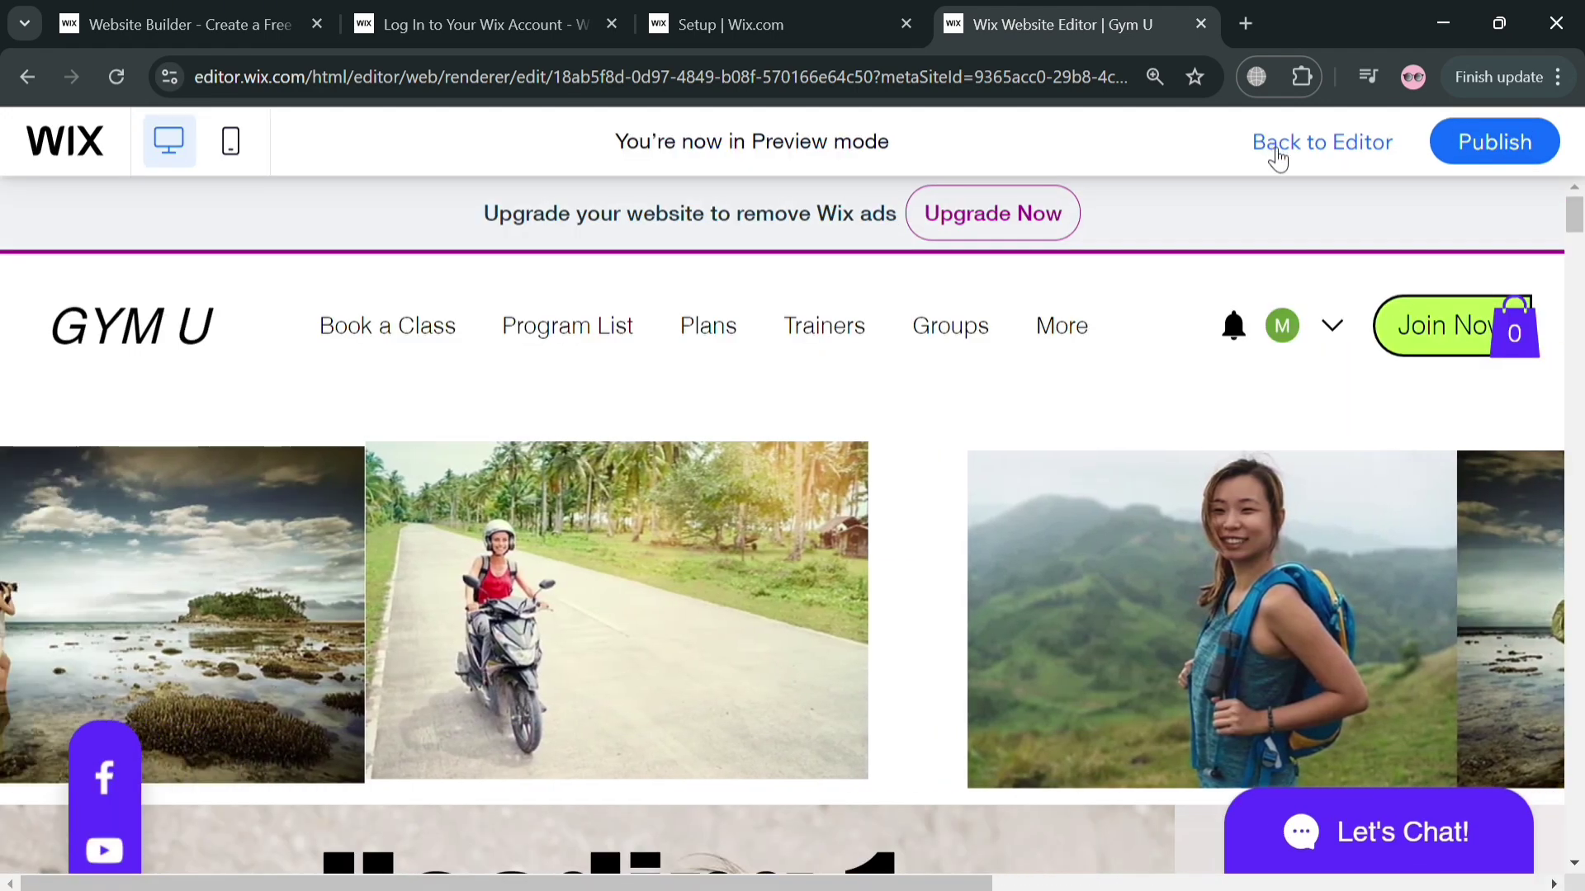
{"action": "left_click", "coordinate": [1275, 155]}
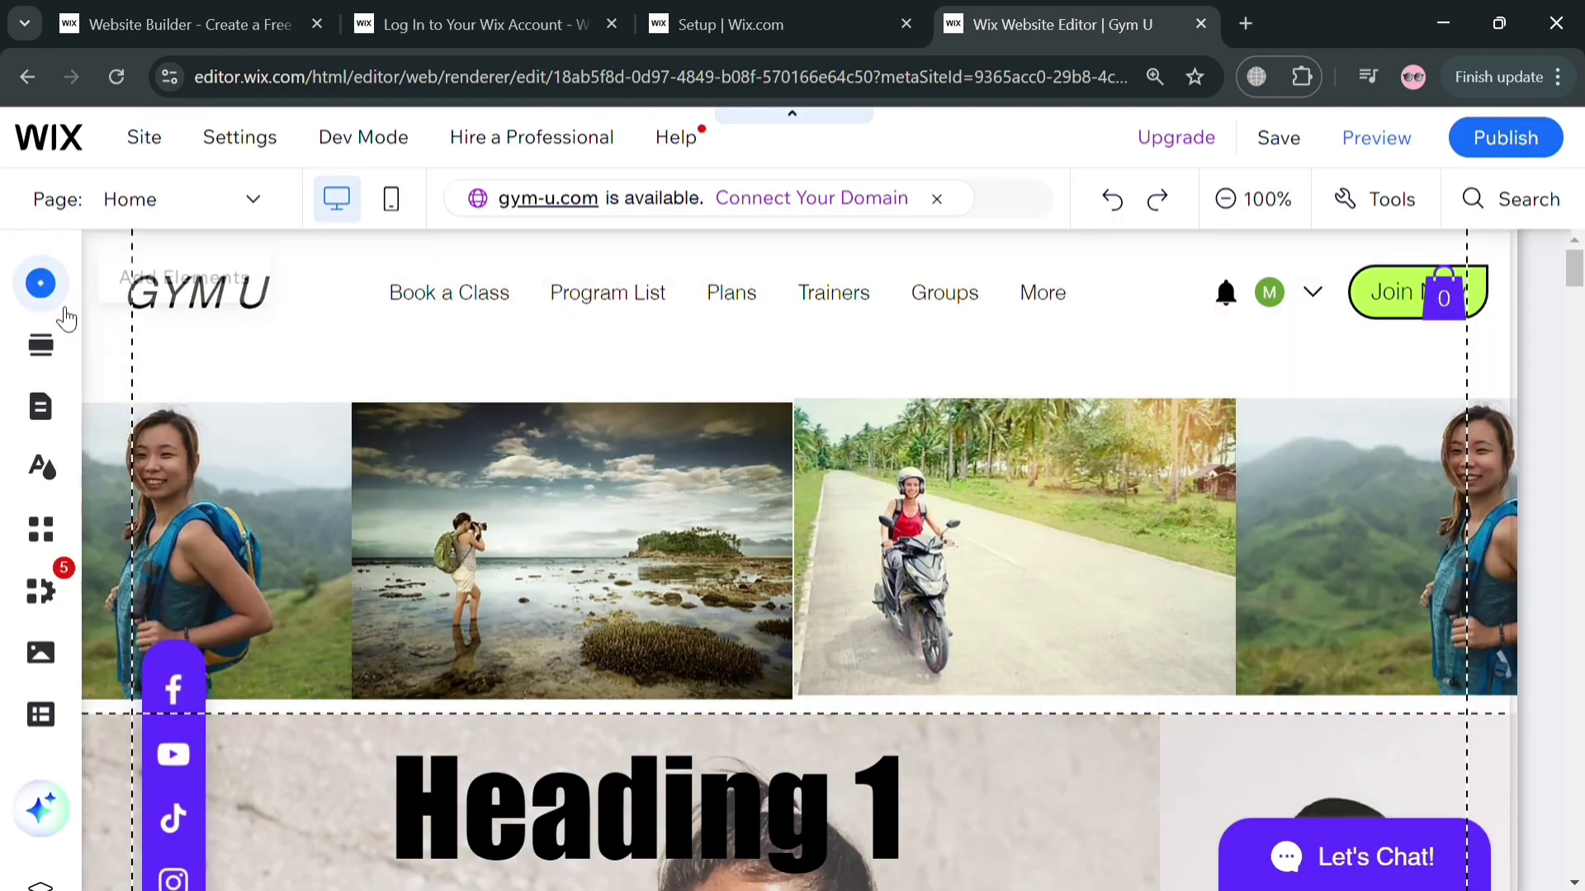
Add a Heading 2 text element and move it up into the header.
{"action": "left_click", "coordinate": [63, 307]}
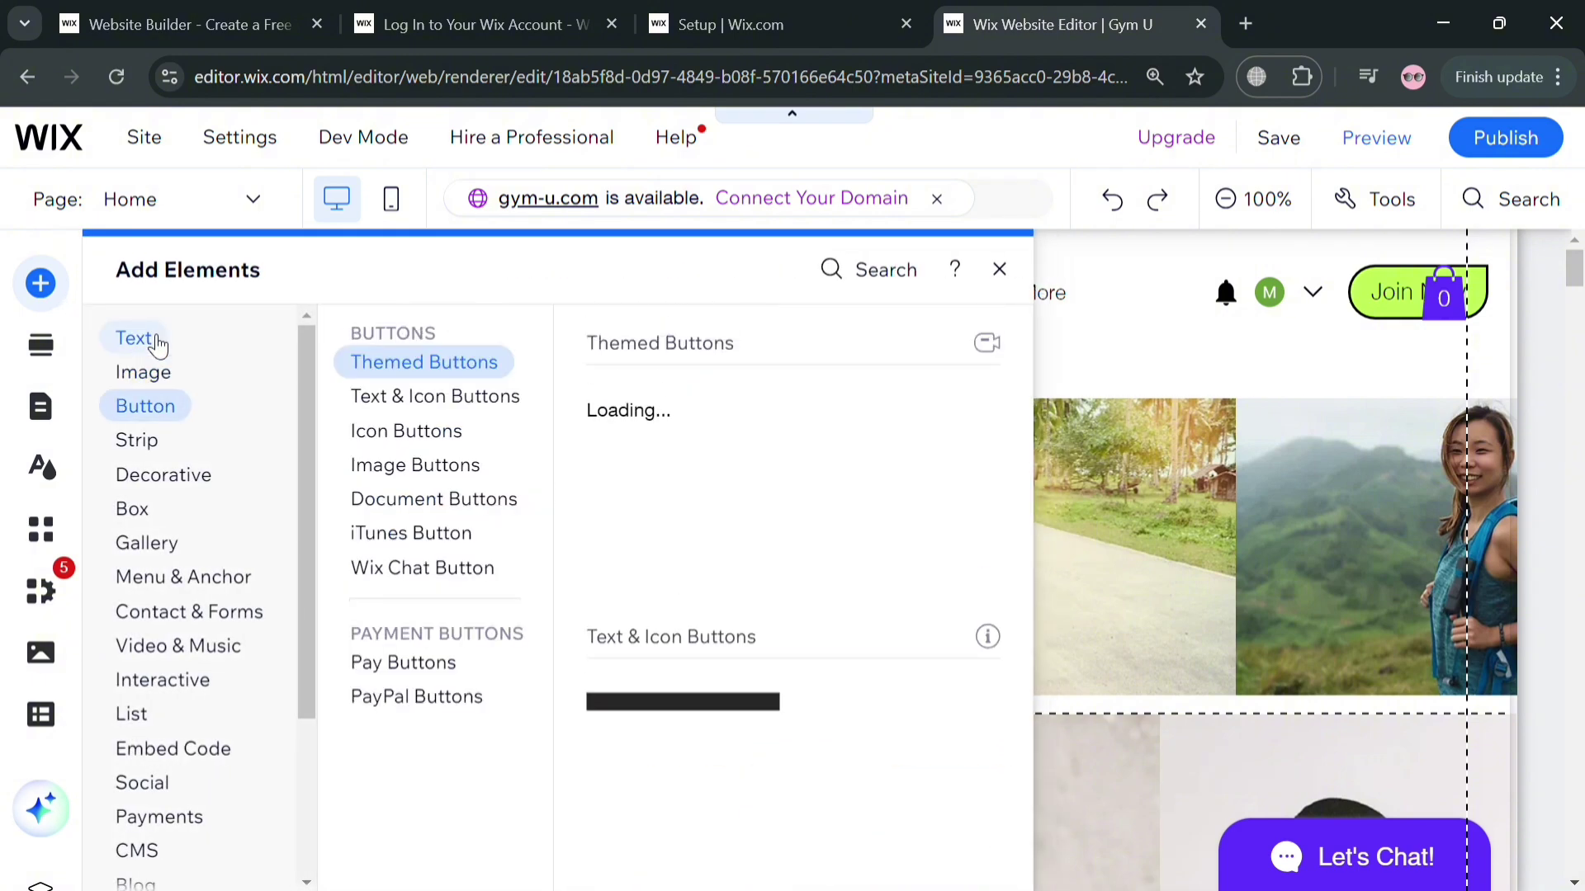
{"action": "left_click", "coordinate": [502, 401]}
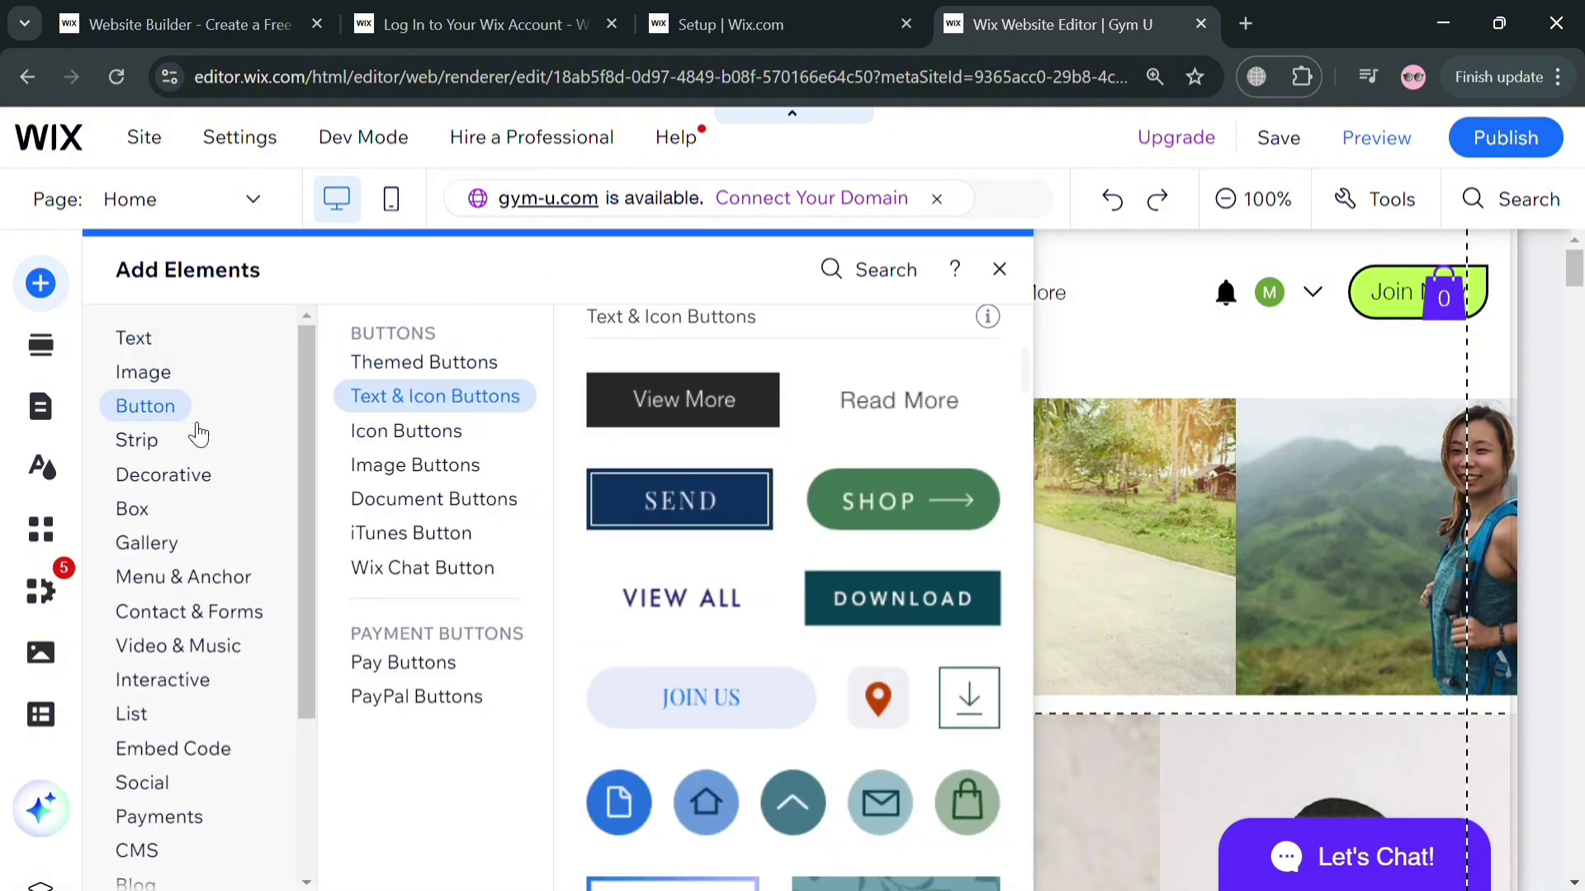
{"action": "left_click", "coordinate": [140, 337]}
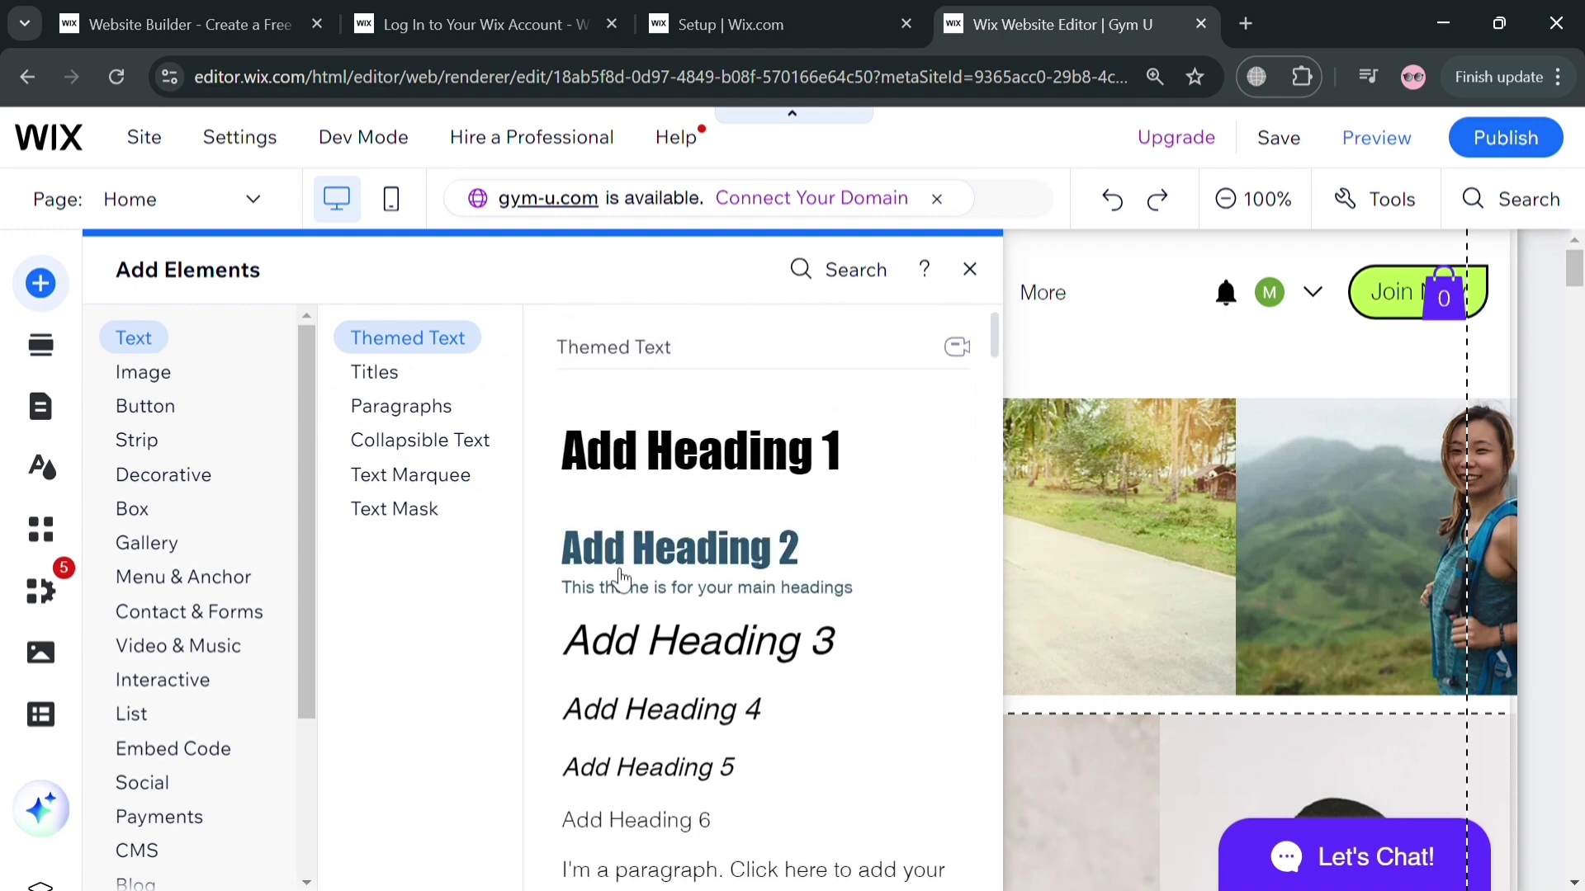
{"action": "left_click", "coordinate": [681, 590]}
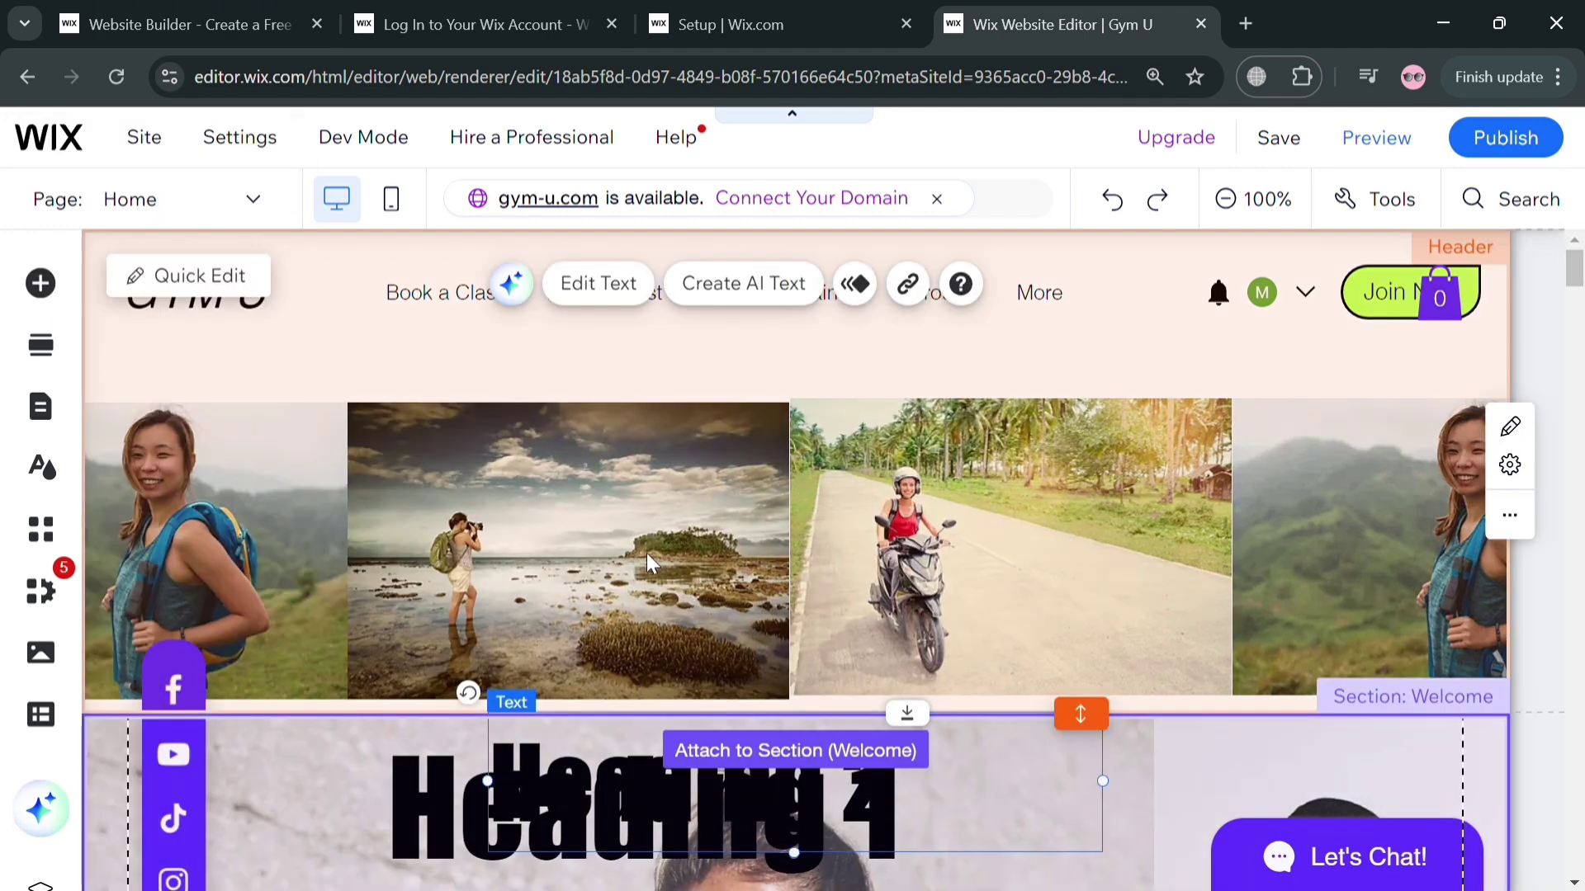
{"action": "left_click_drag", "start_coordinate": [609, 785], "coordinate": [540, 389]}
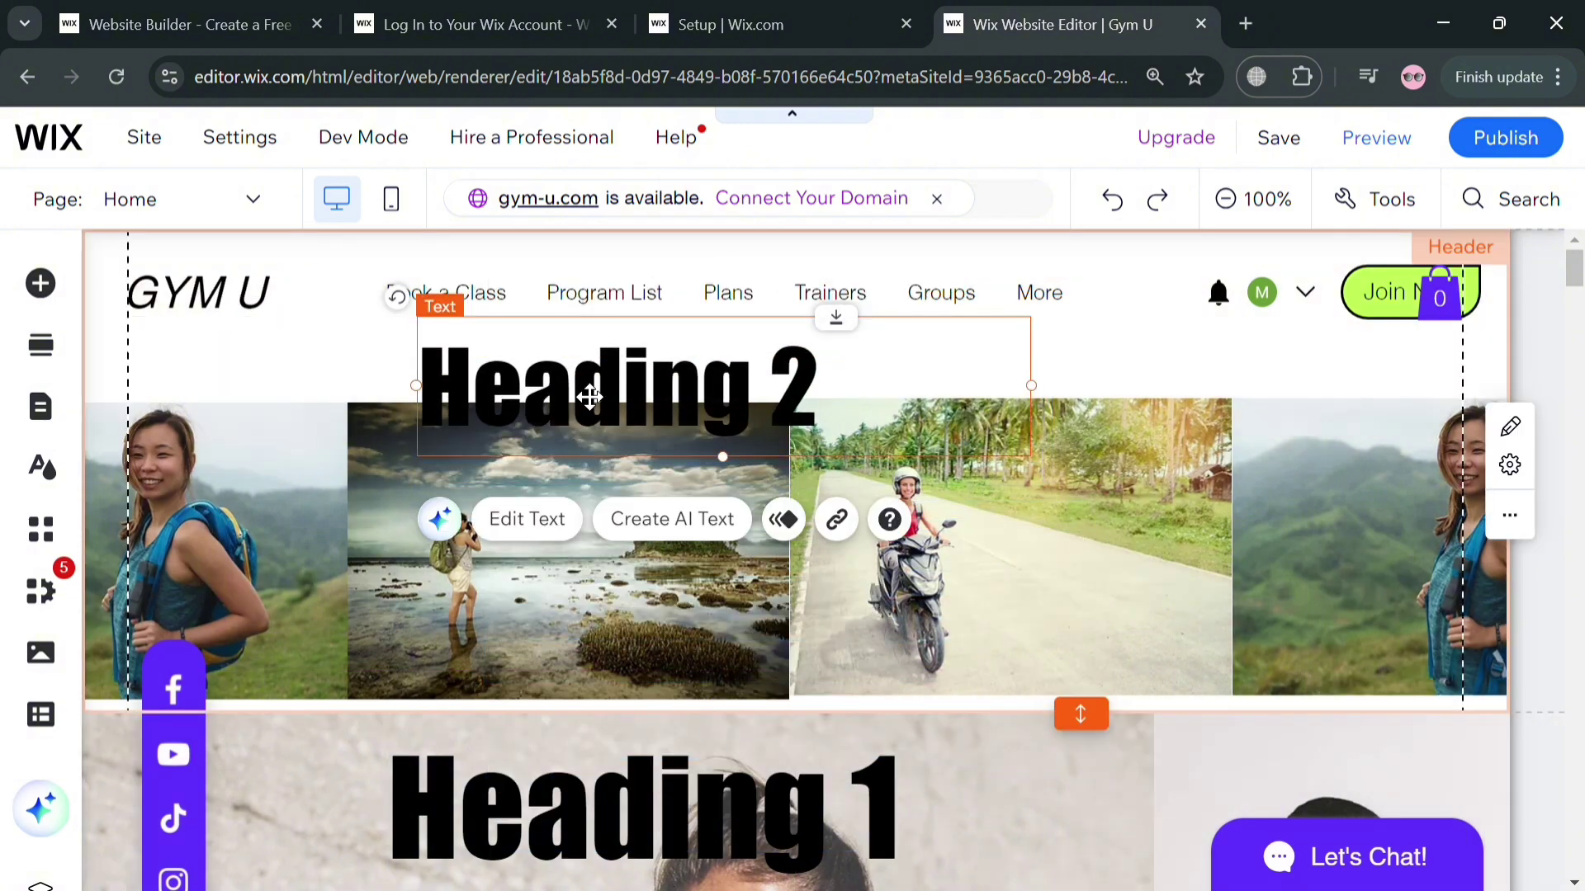
Change the heading to 'WORK OUT', place it top left, shrink it, and duplicate it.
{"action": "left_click", "coordinate": [552, 523]}
{"action": "type", "text": "WORK OUT"}
{"action": "key", "text": "Escape"}
{"action": "left_click_drag", "start_coordinate": [751, 392], "coordinate": [528, 369]}
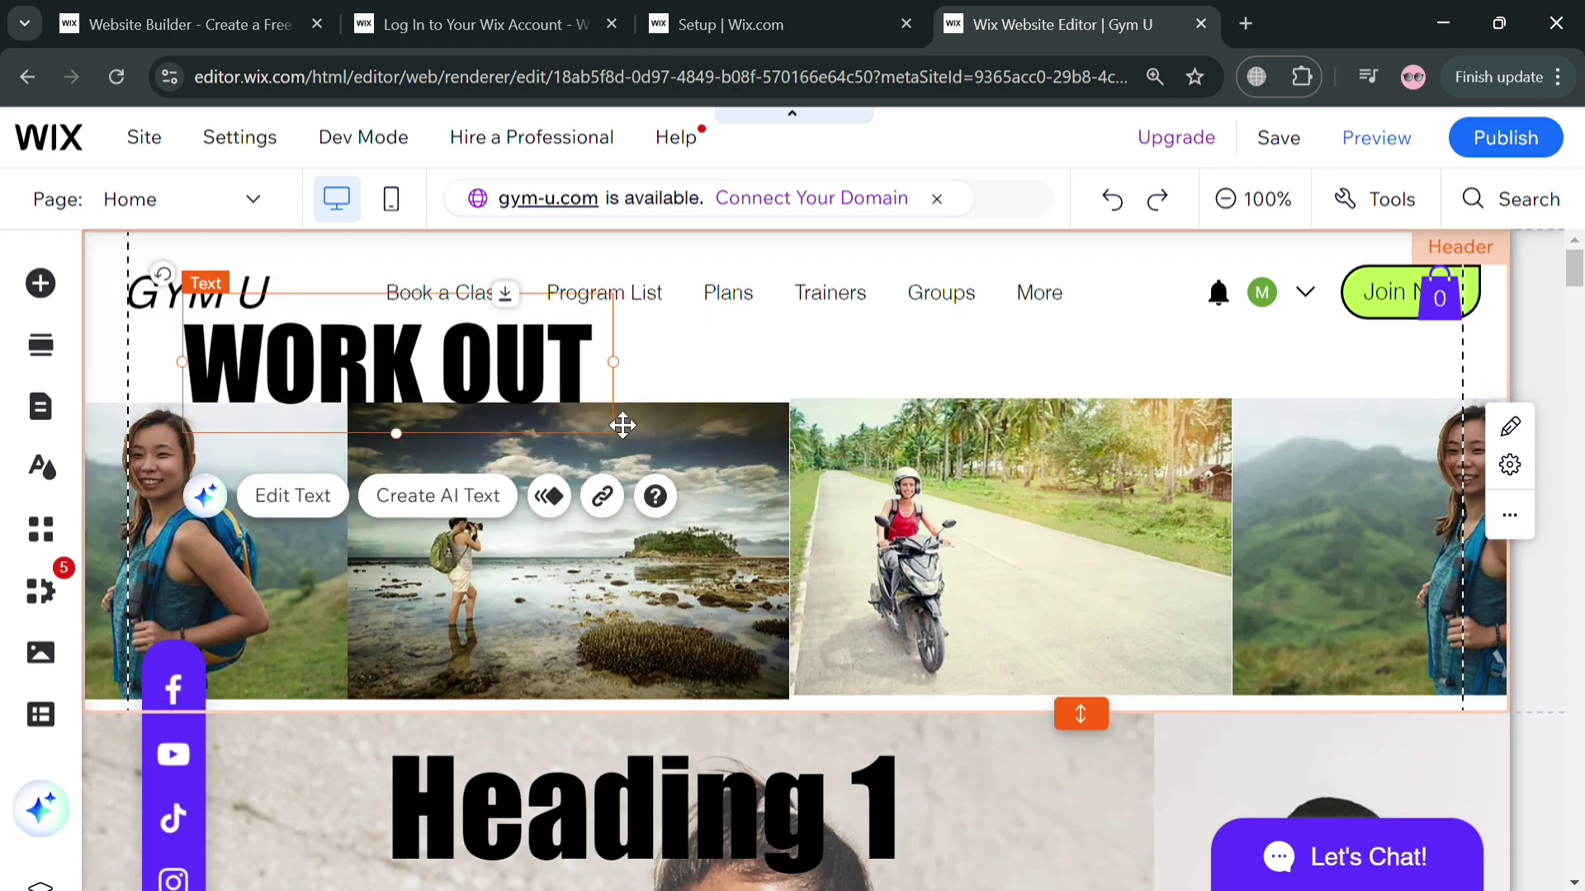
{"action": "left_click_drag", "start_coordinate": [405, 444], "coordinate": [475, 386]}
{"action": "key", "text": "ctrl+d"}
{"action": "key", "text": "ctrl+d"}
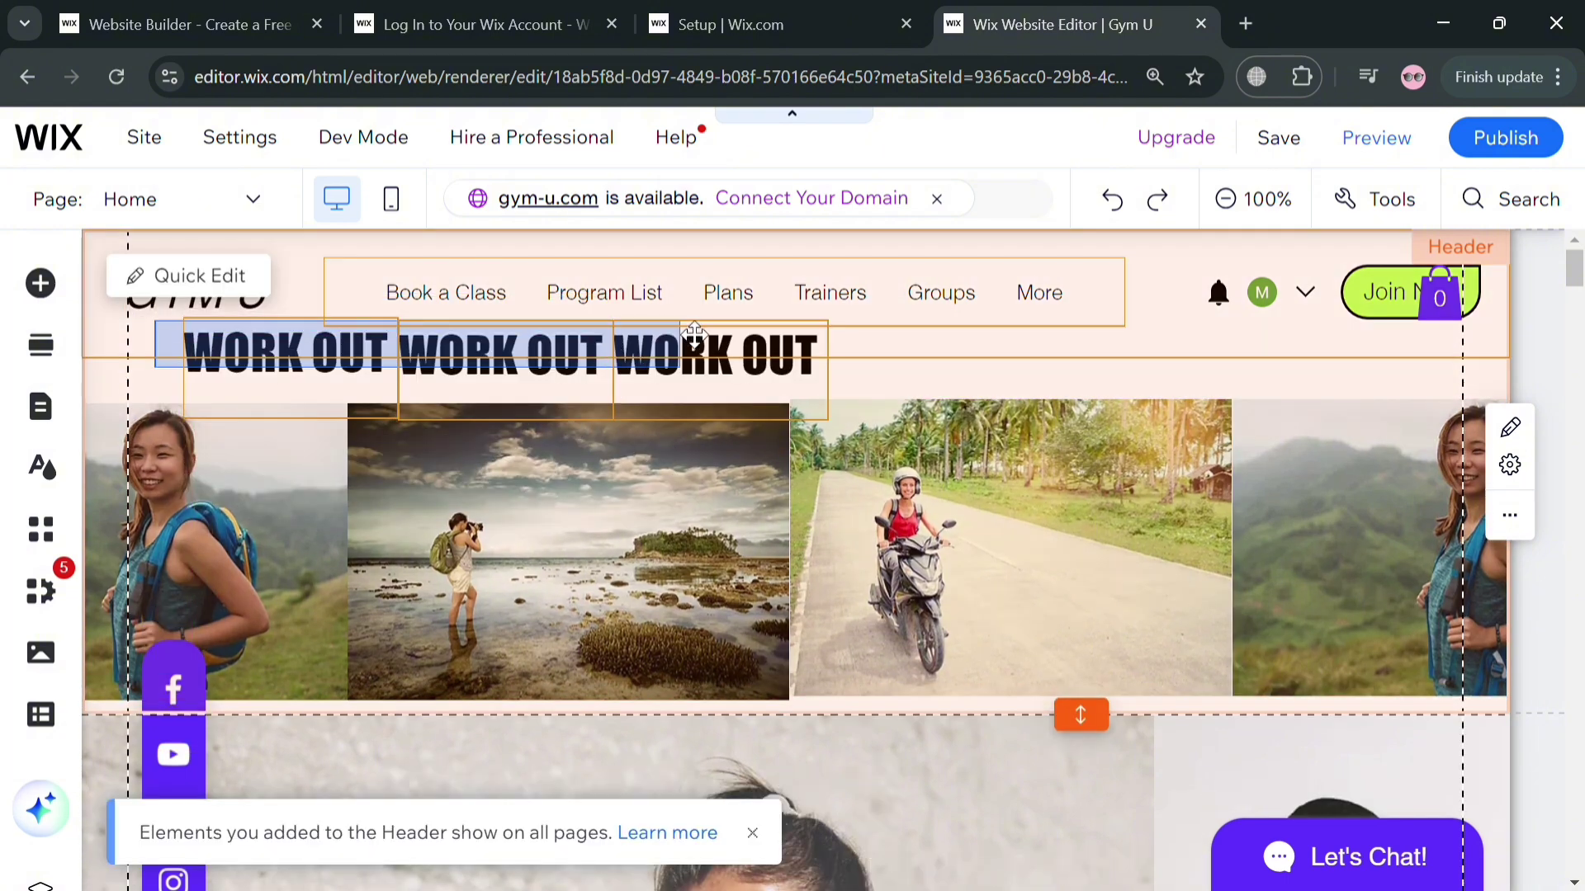
Give the grouped WORK OUT headings the Cross loop animation, then duplicate the group.
{"action": "left_click", "coordinate": [873, 379]}
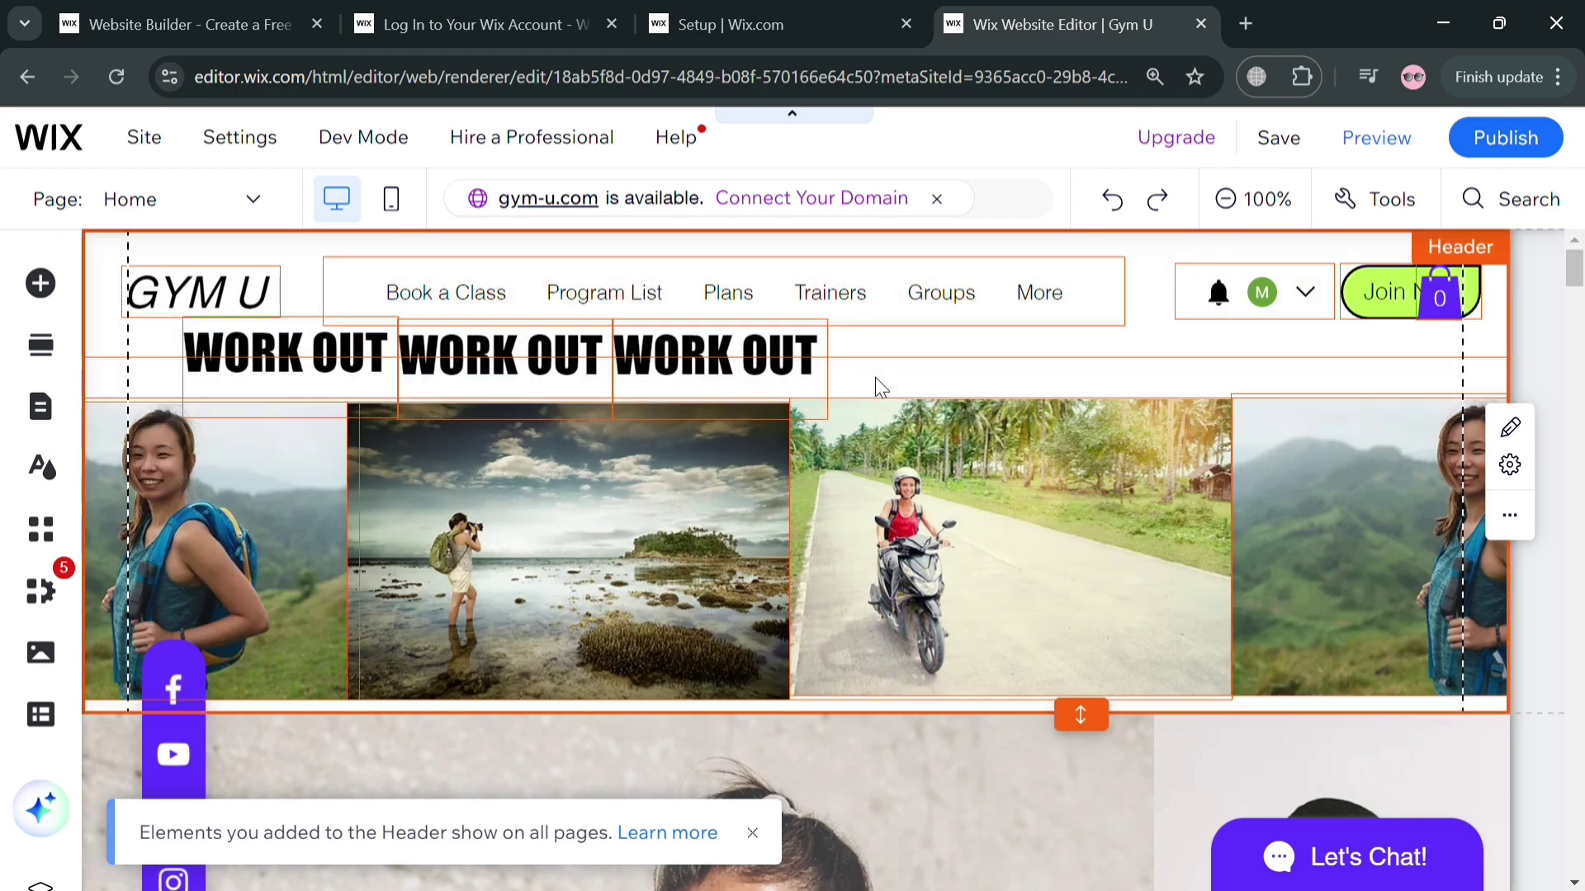
{"action": "left_click", "coordinate": [873, 356]}
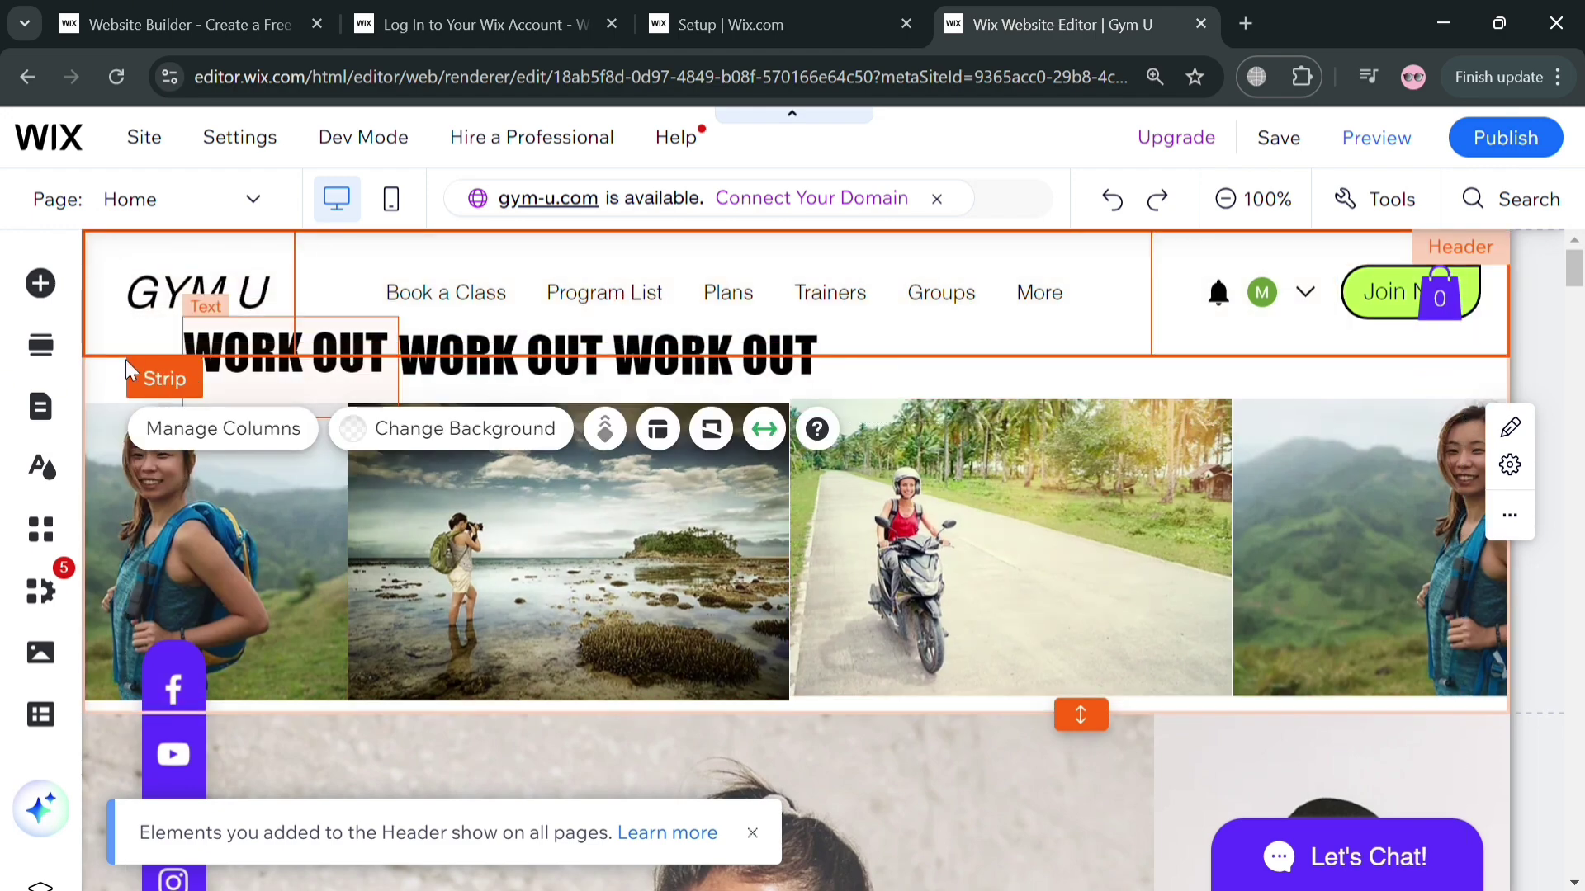
{"action": "left_click", "coordinate": [790, 413]}
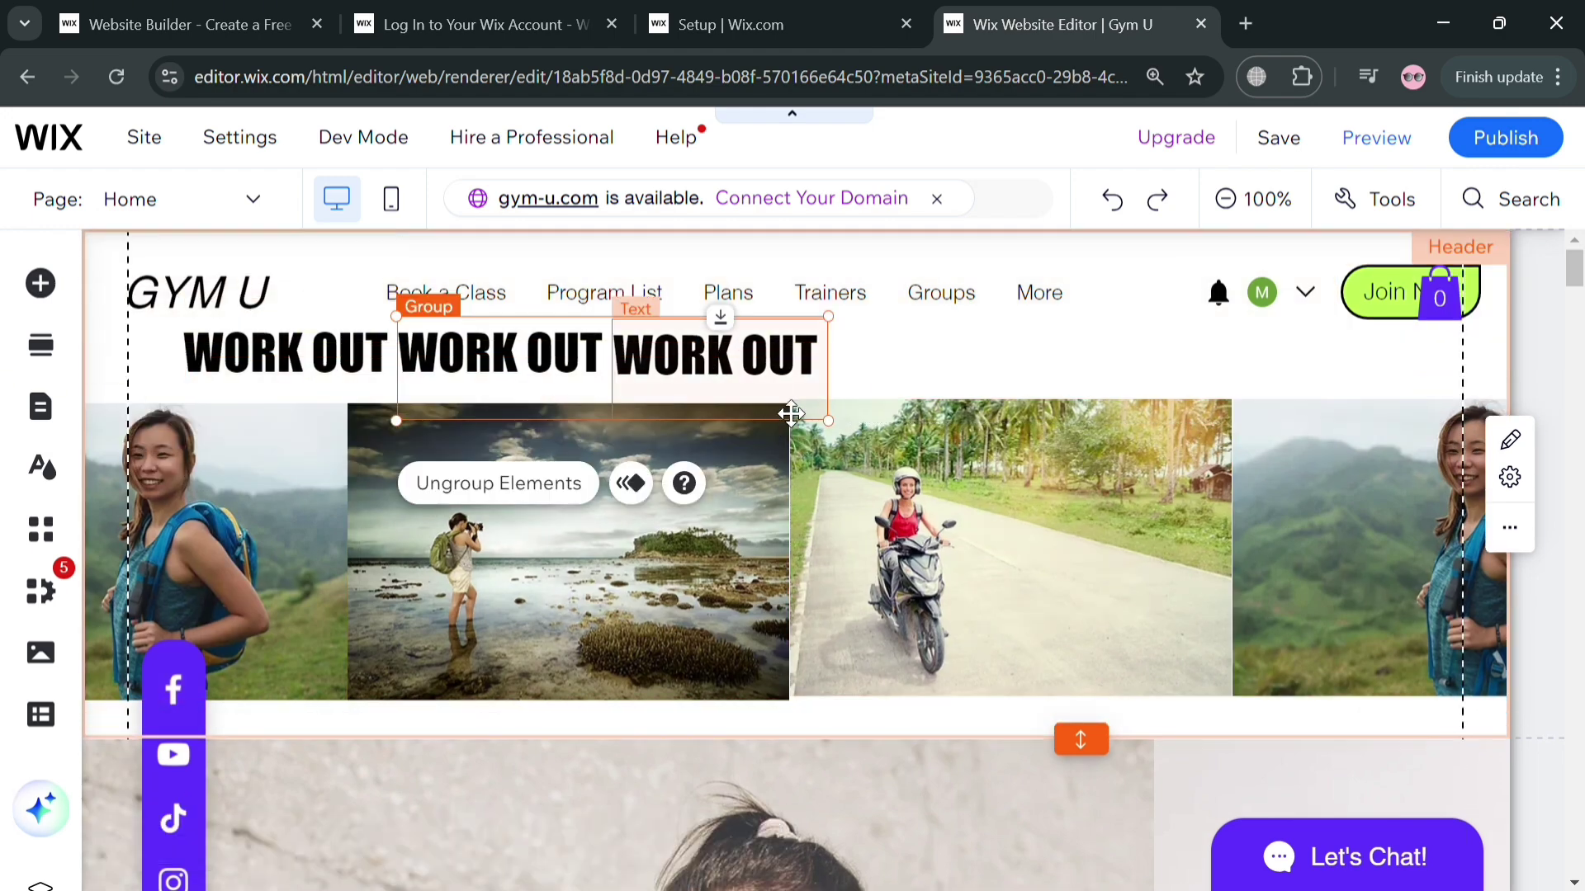
{"action": "left_click", "coordinate": [632, 485]}
{"action": "left_click", "coordinate": [1051, 776]}
{"action": "left_click", "coordinate": [1057, 662]}
{"action": "key", "text": "ctrl+minus"}
{"action": "key", "text": "ctrl+minus"}
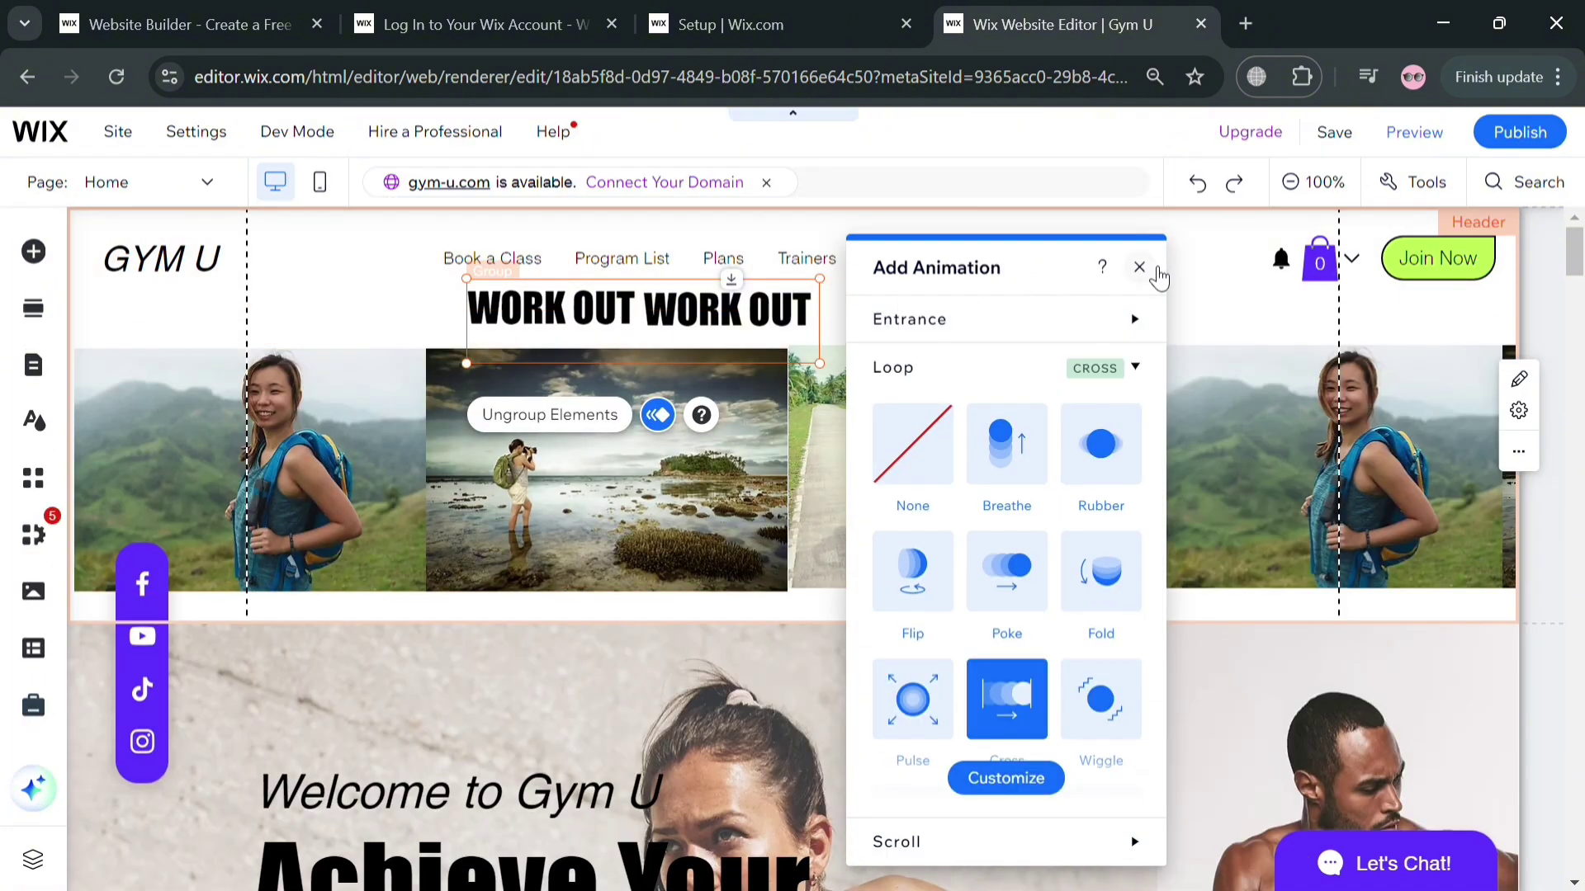
{"action": "left_click", "coordinate": [1139, 267]}
{"action": "right_click", "coordinate": [794, 339]}
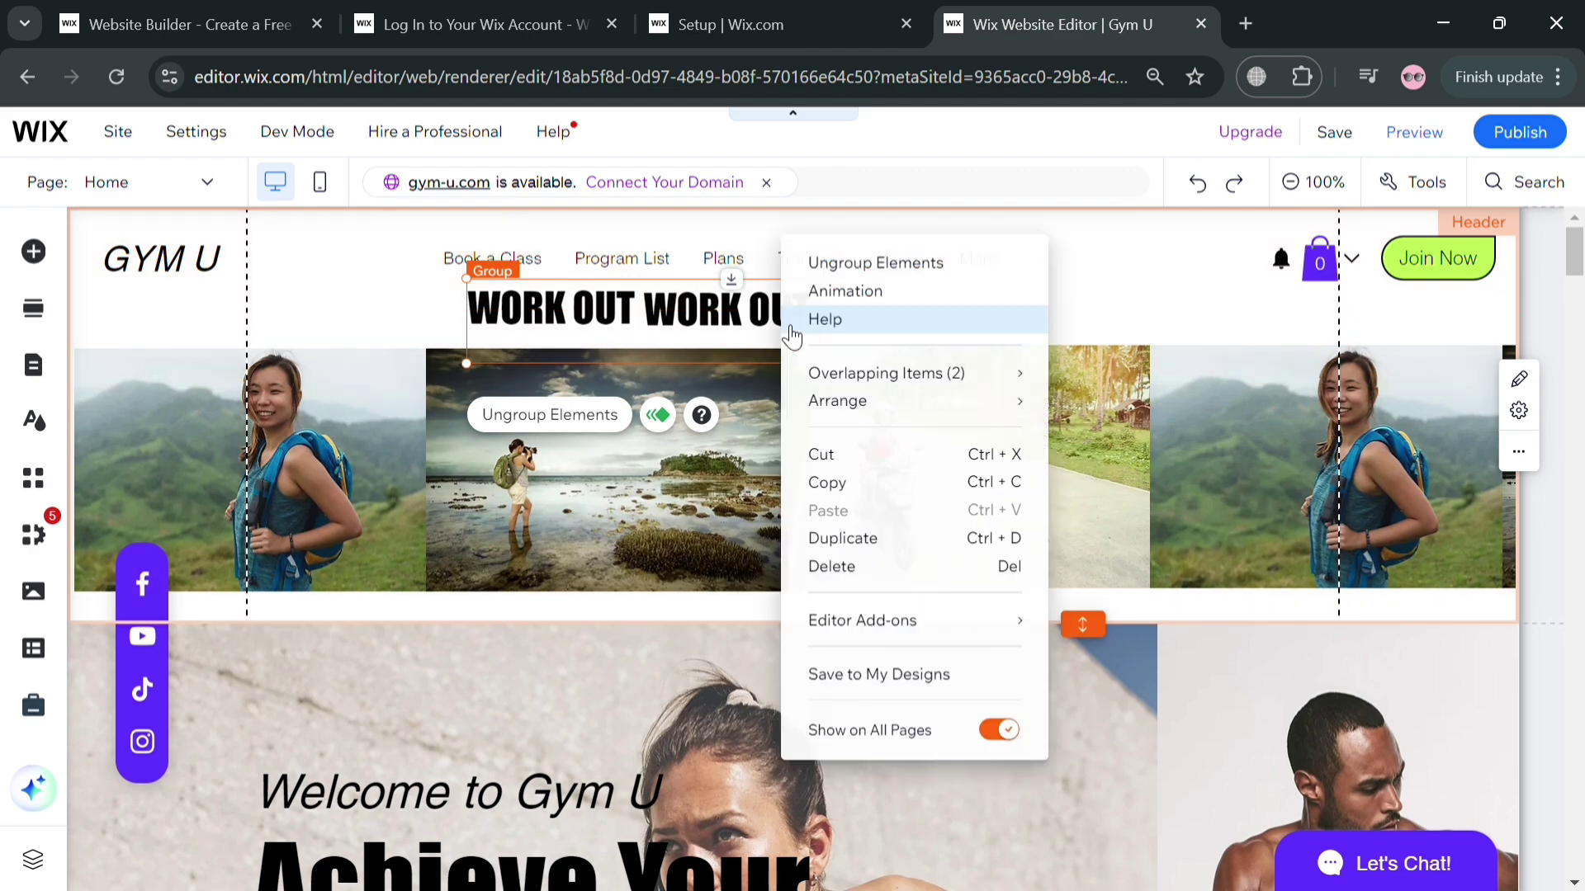
{"action": "left_click", "coordinate": [807, 541]}
Move the copied WORK OUT pair up into the header beside the original pair.
{"action": "left_click_drag", "start_coordinate": [737, 683], "coordinate": [1073, 341]}
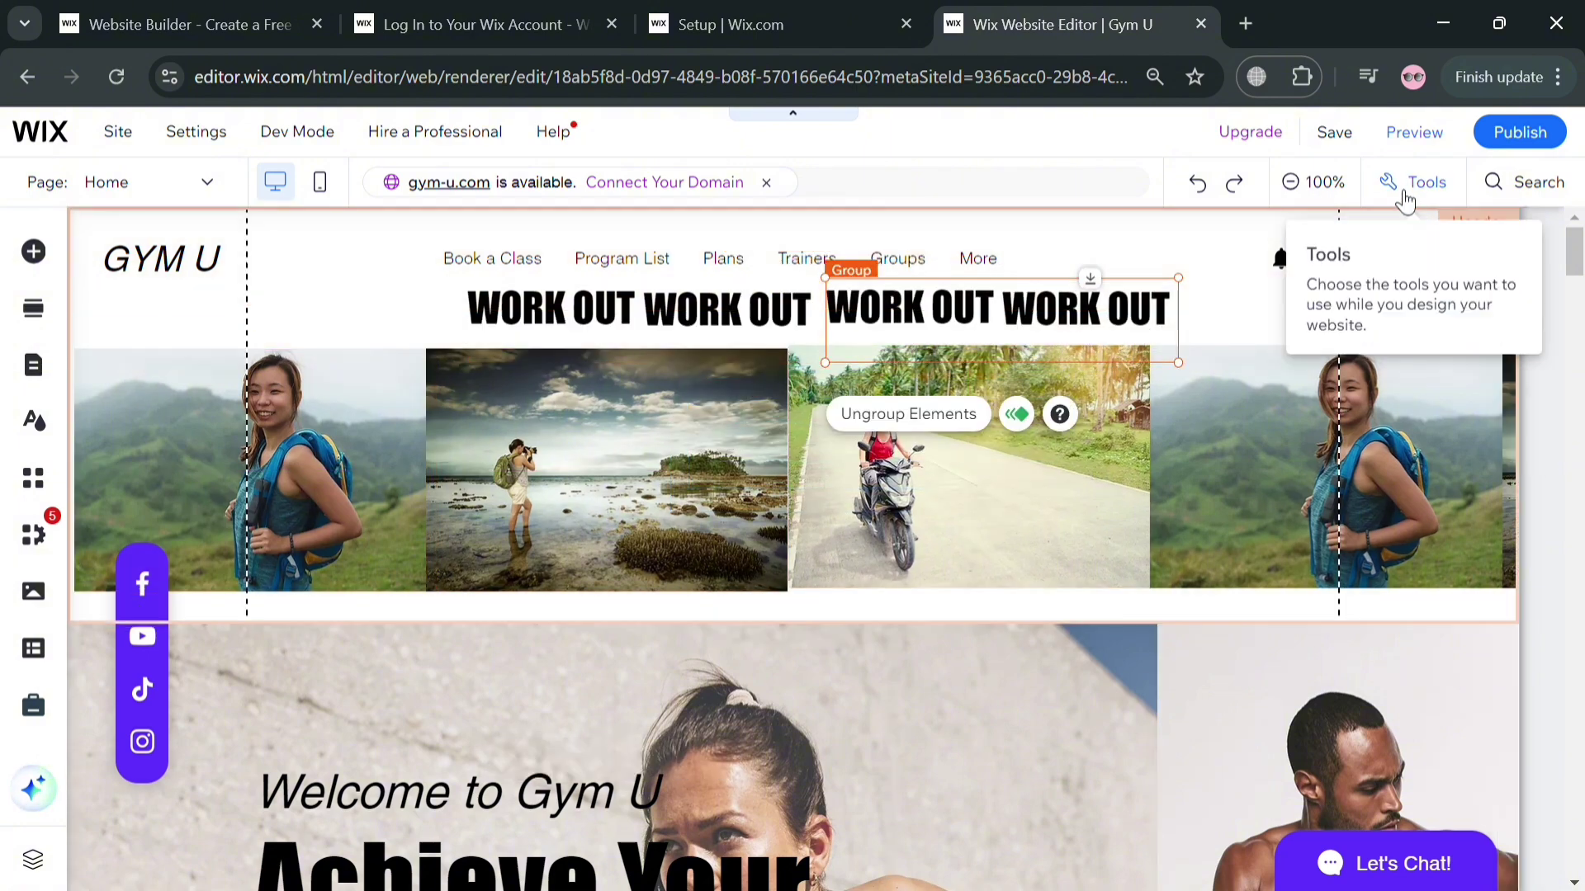
Preview the site to check the moving headings and photos.
{"action": "left_click", "coordinate": [1413, 147]}
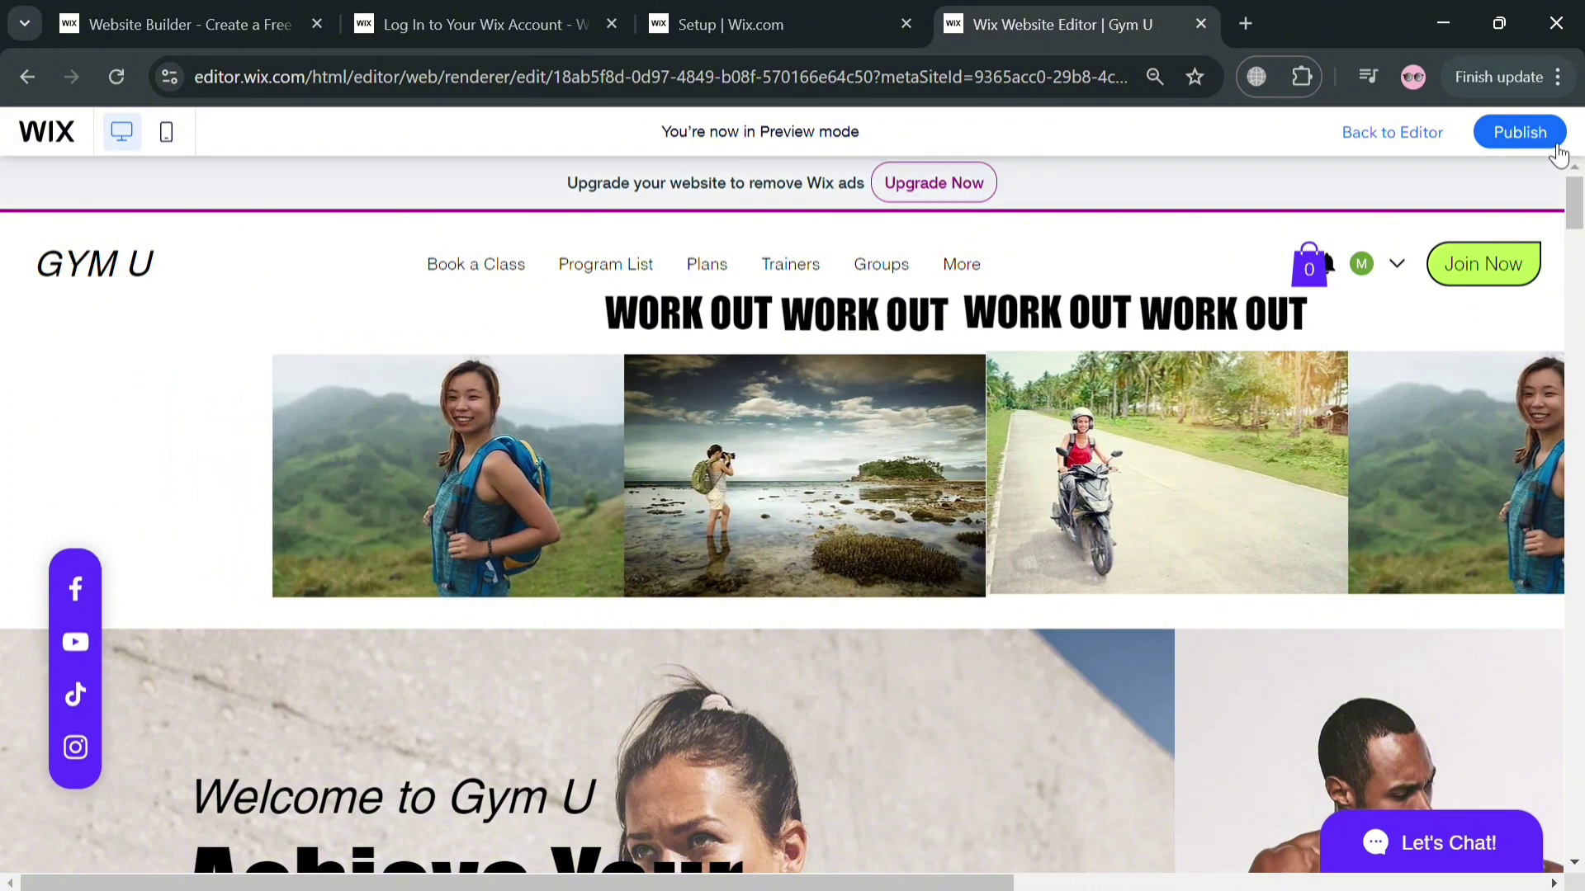
Publish the Gym U site, close the blank new tab, and dismiss the Congratulations dialog.
{"action": "mouse_move", "coordinate": [1559, 155]}
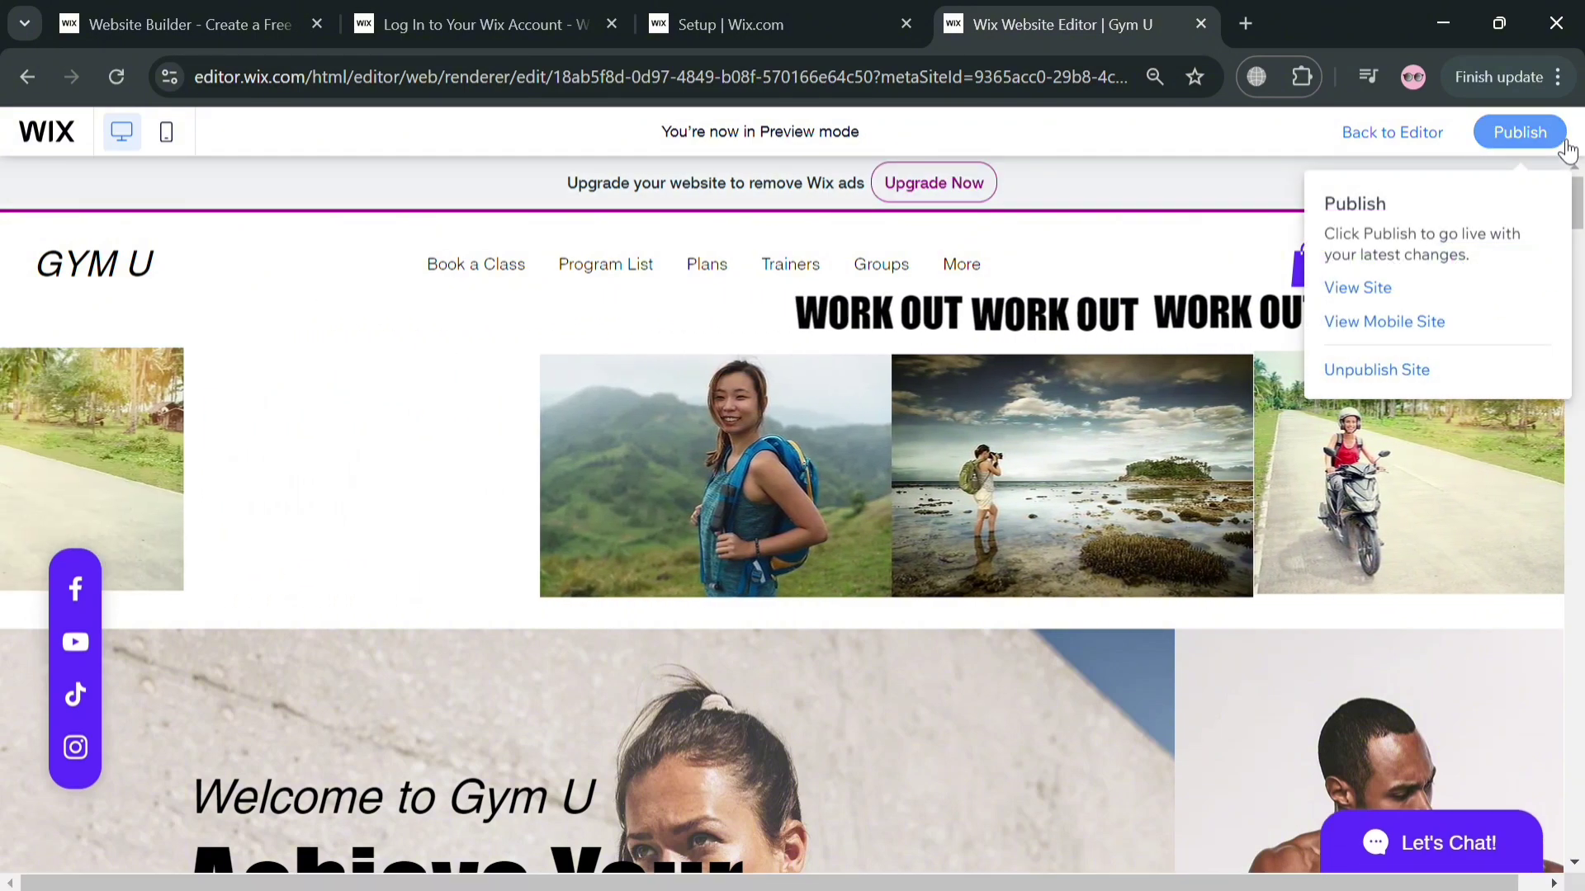
{"action": "left_click", "coordinate": [1358, 287]}
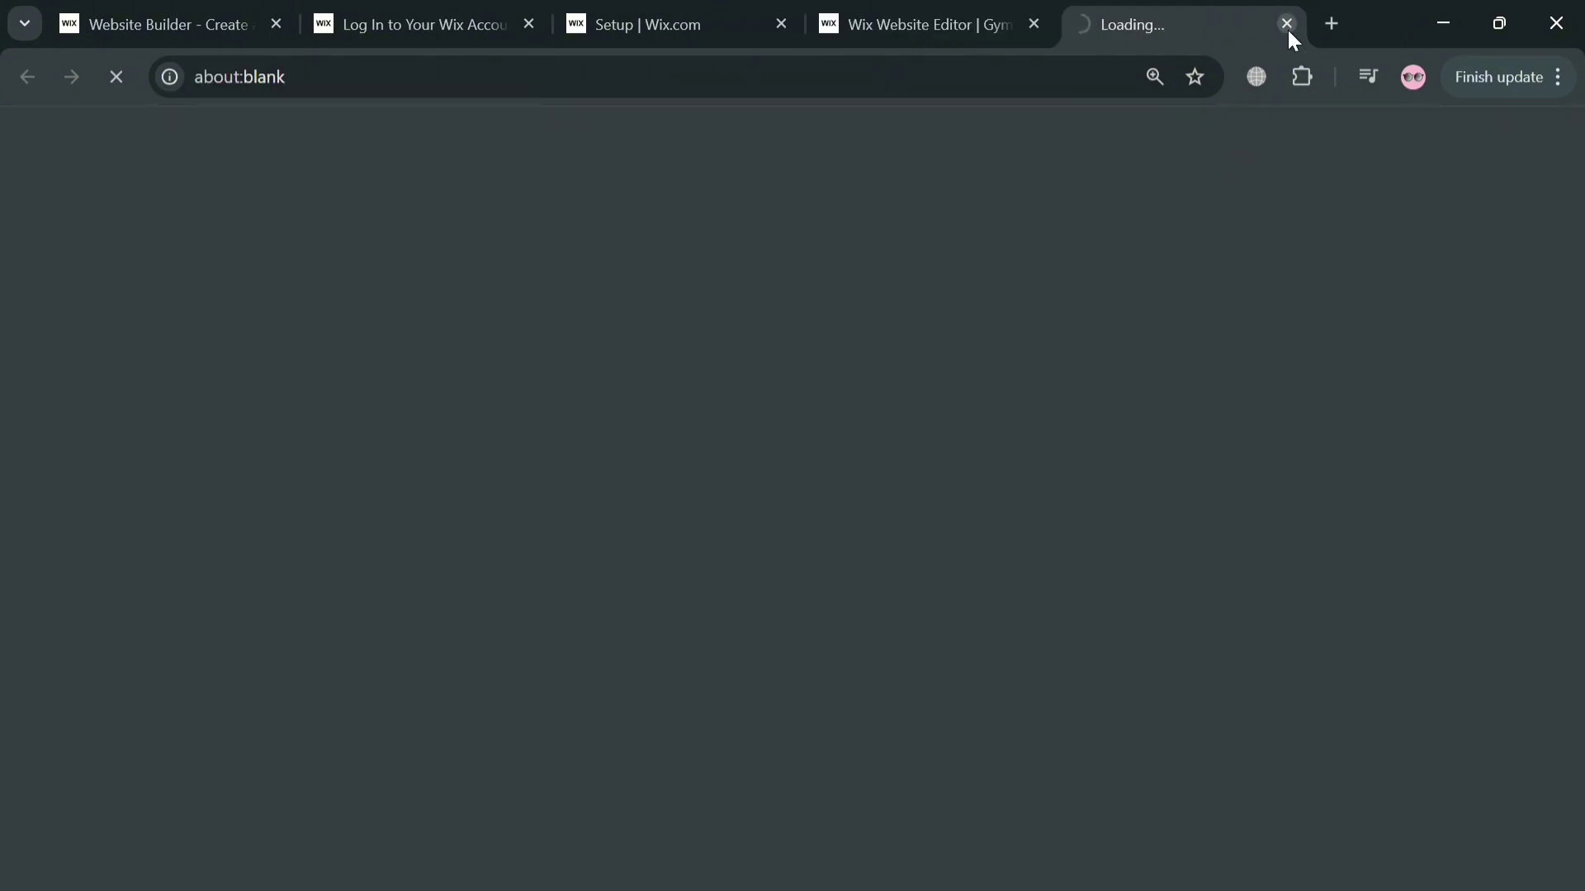
{"action": "left_click", "coordinate": [1286, 24]}
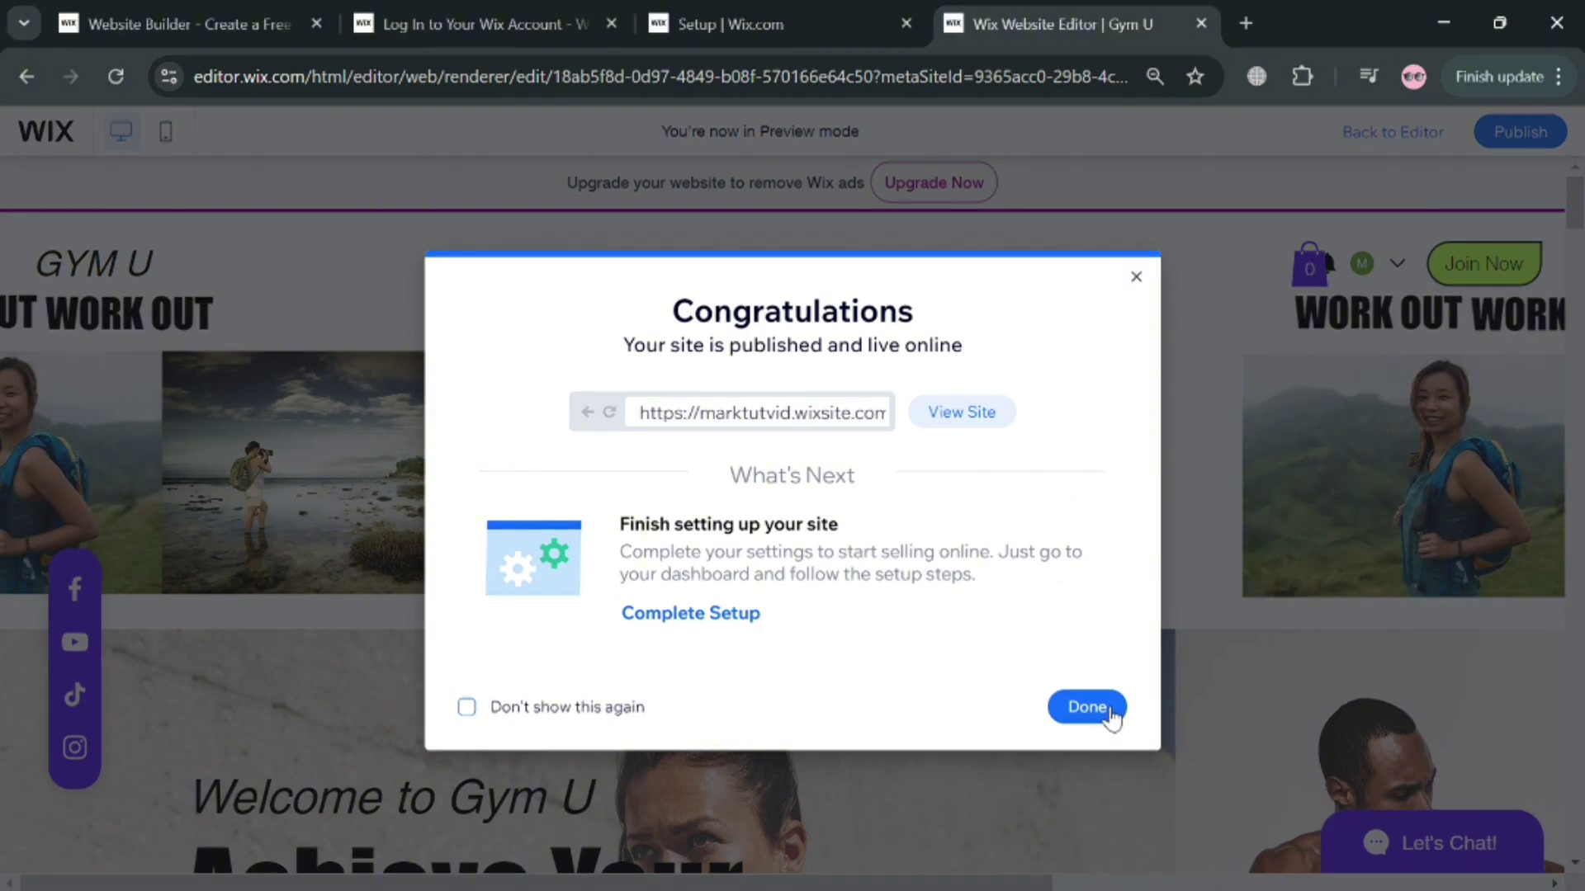
{"action": "left_click", "coordinate": [1087, 708]}
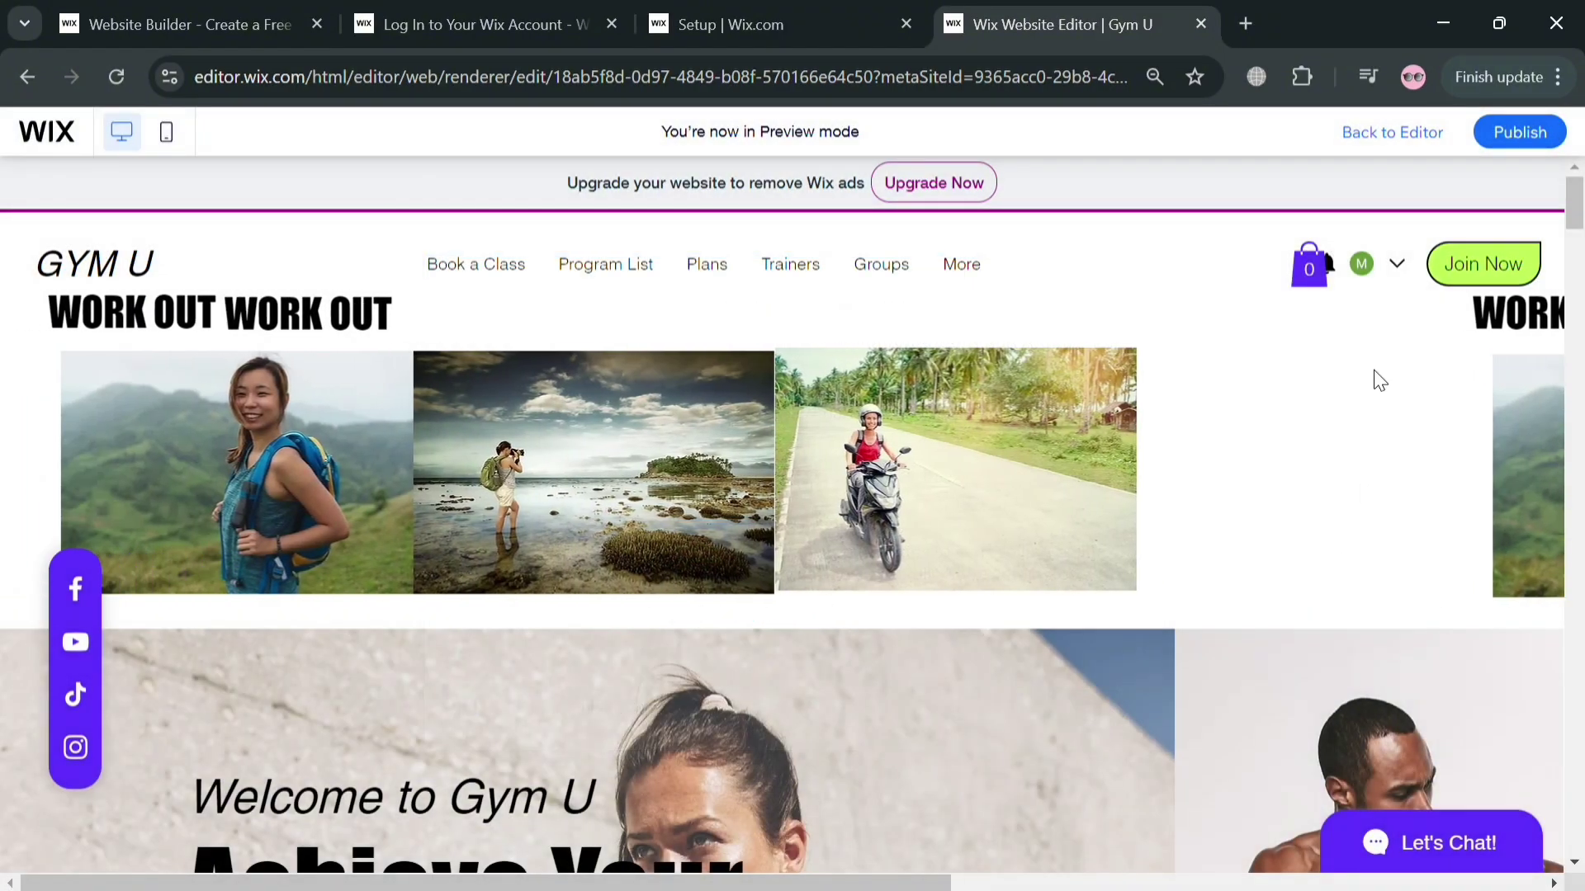